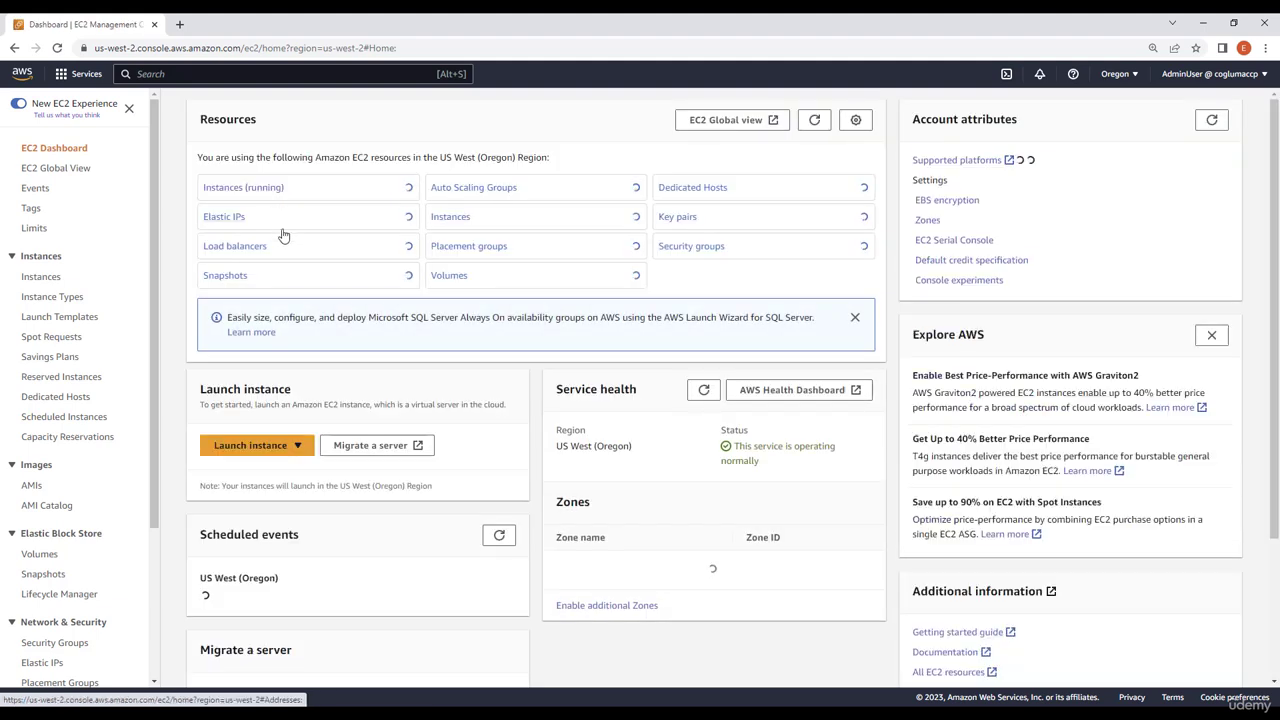
Start creating an EC2 Auto Scaling group and name it MyASG
{"action": "left_click_drag", "start_coordinate": [153, 378], "coordinate": [151, 552]}
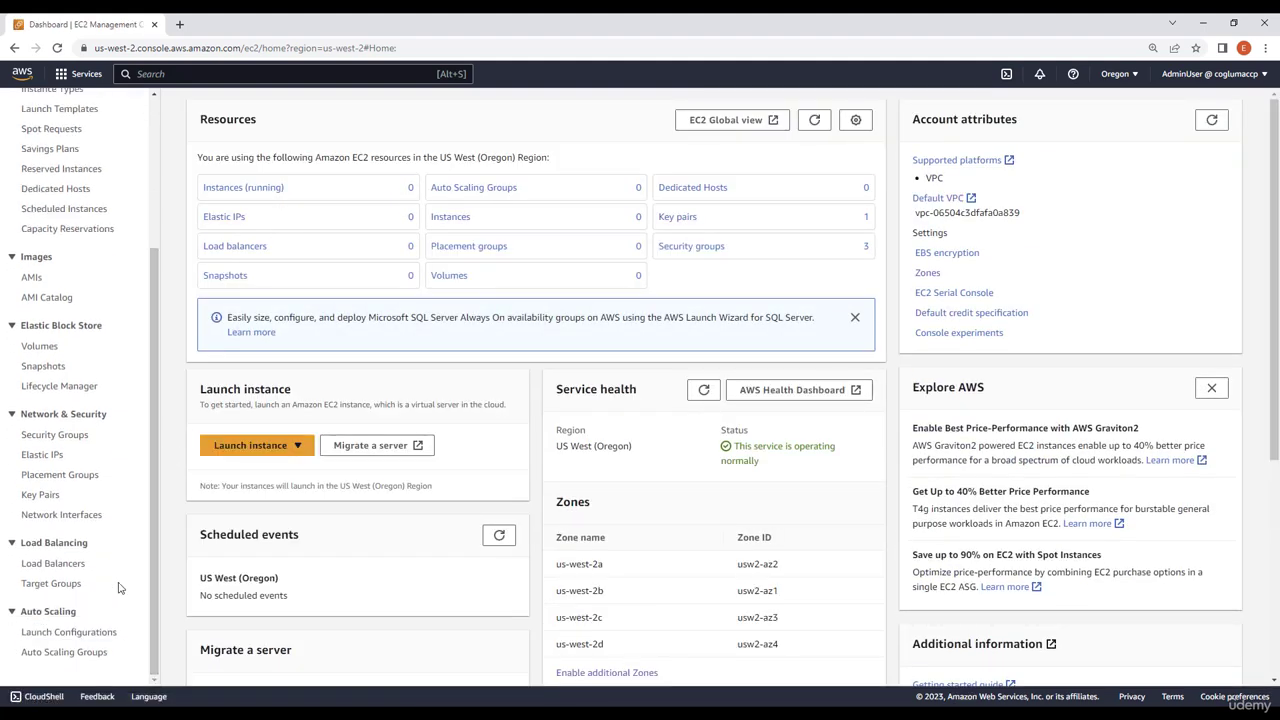
{"action": "left_click", "coordinate": [87, 652]}
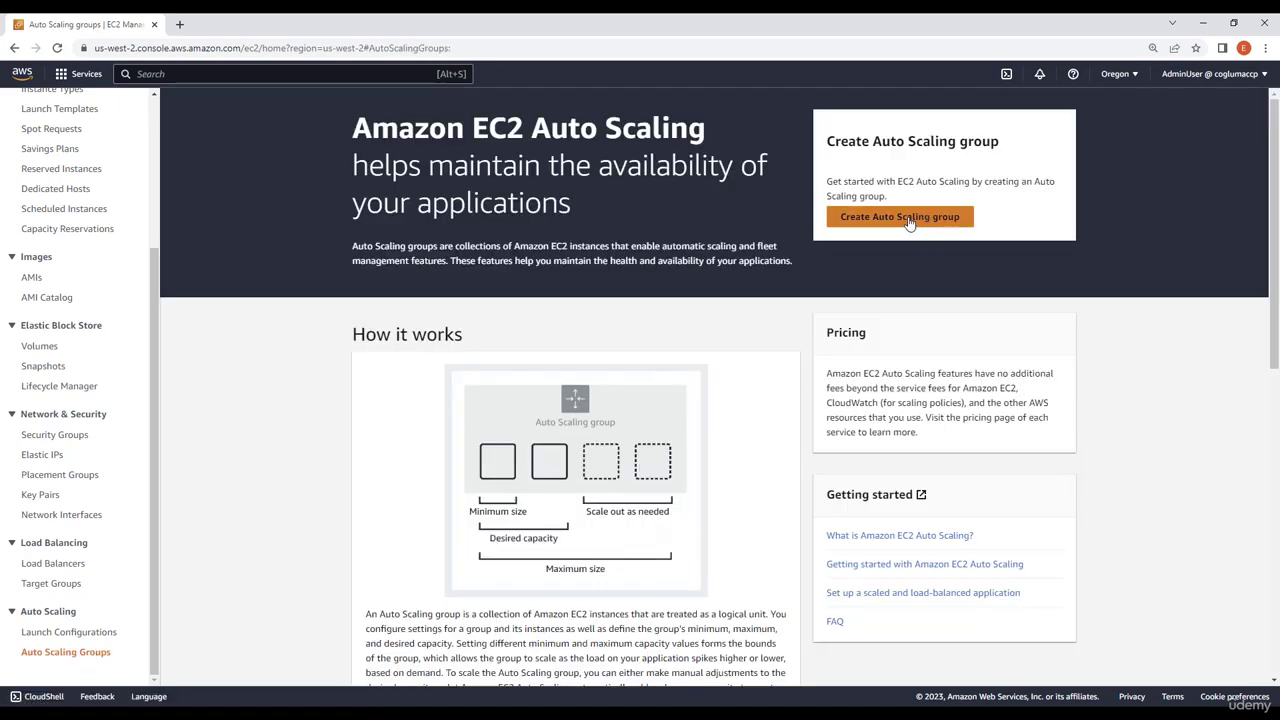
{"action": "left_click", "coordinate": [908, 222]}
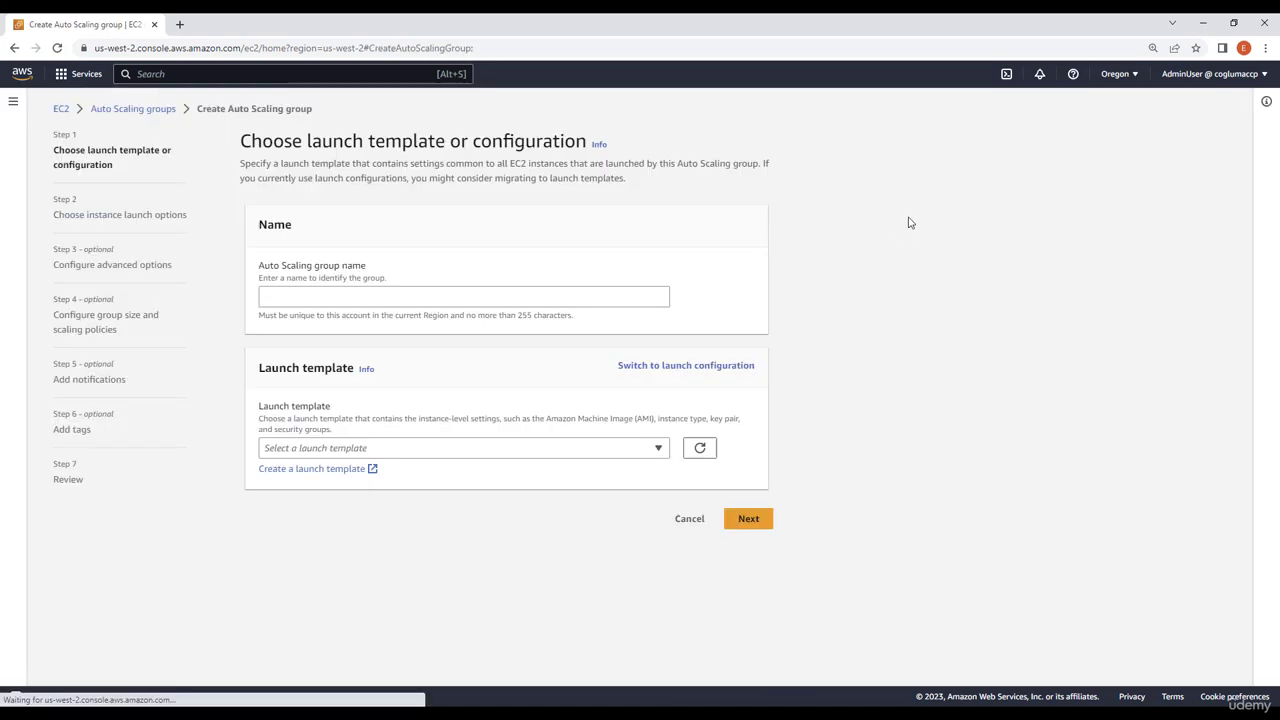
{"action": "left_click", "coordinate": [379, 303]}
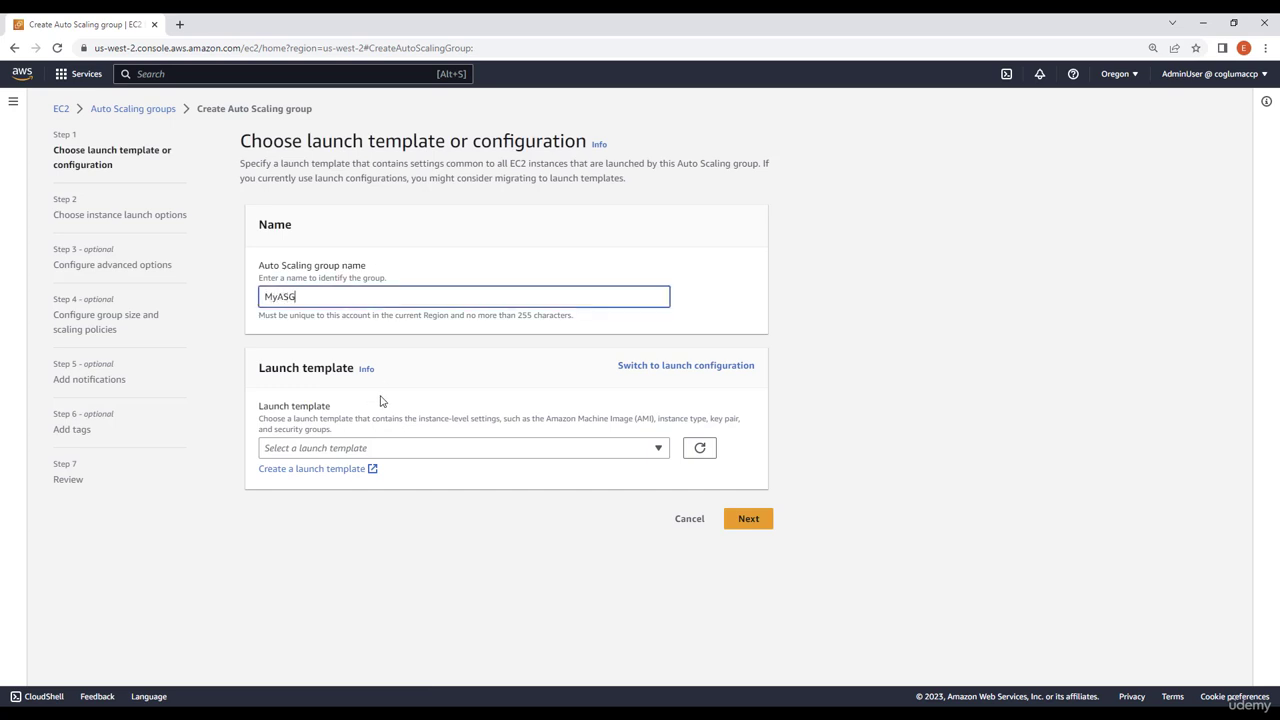
Start a new launch template for the Auto Scaling group and name it MyTemplate
{"action": "left_click", "coordinate": [318, 455]}
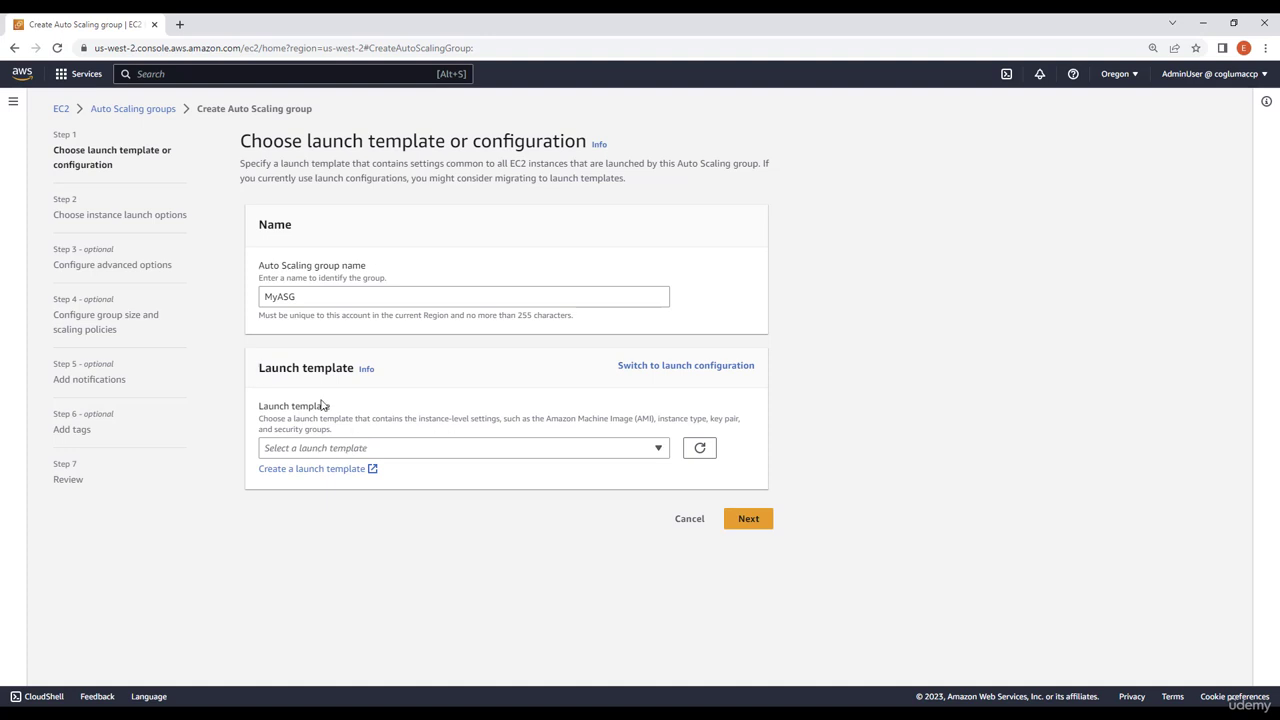
{"action": "left_click", "coordinate": [317, 471]}
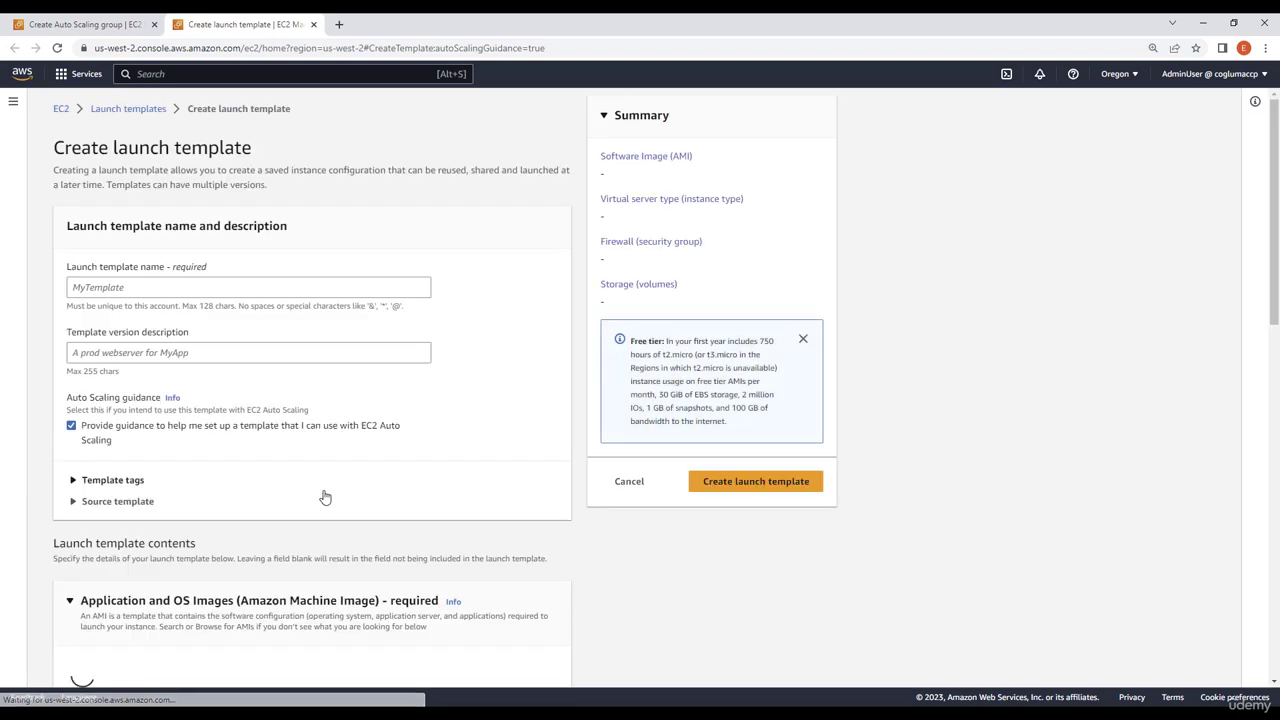
{"action": "left_click", "coordinate": [121, 287]}
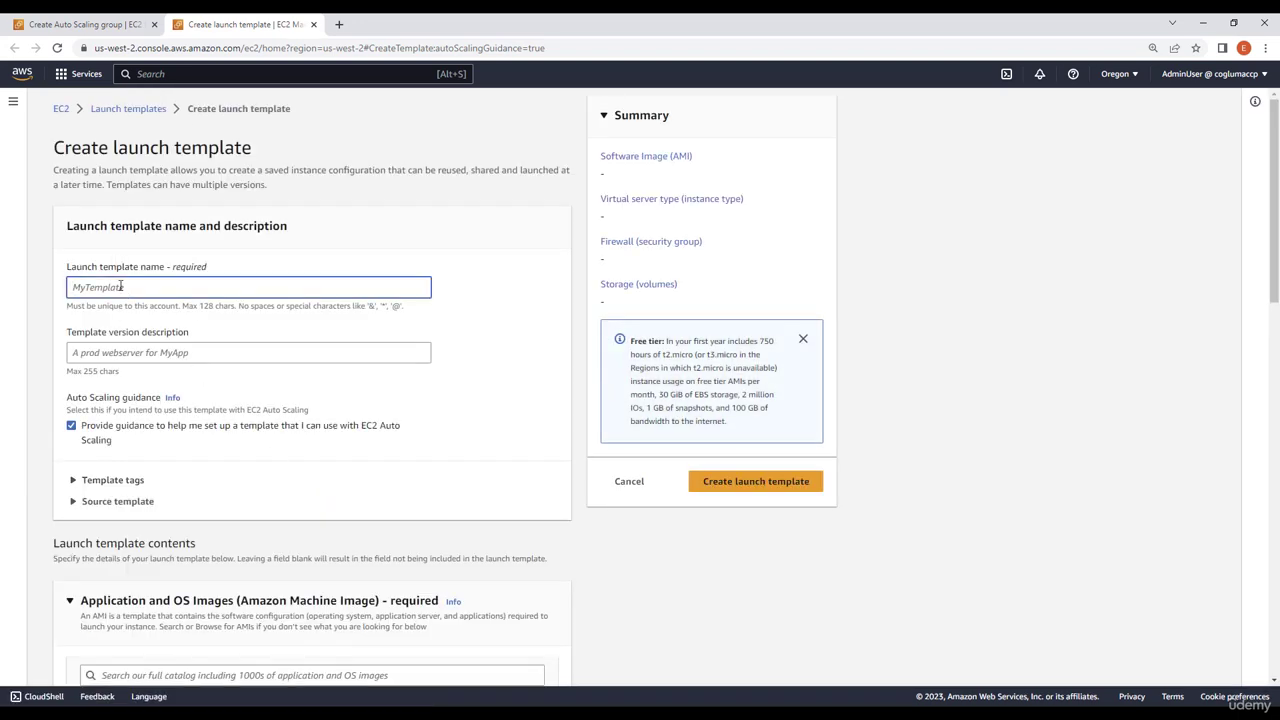
{"action": "type", "text": "MyTemplate"}
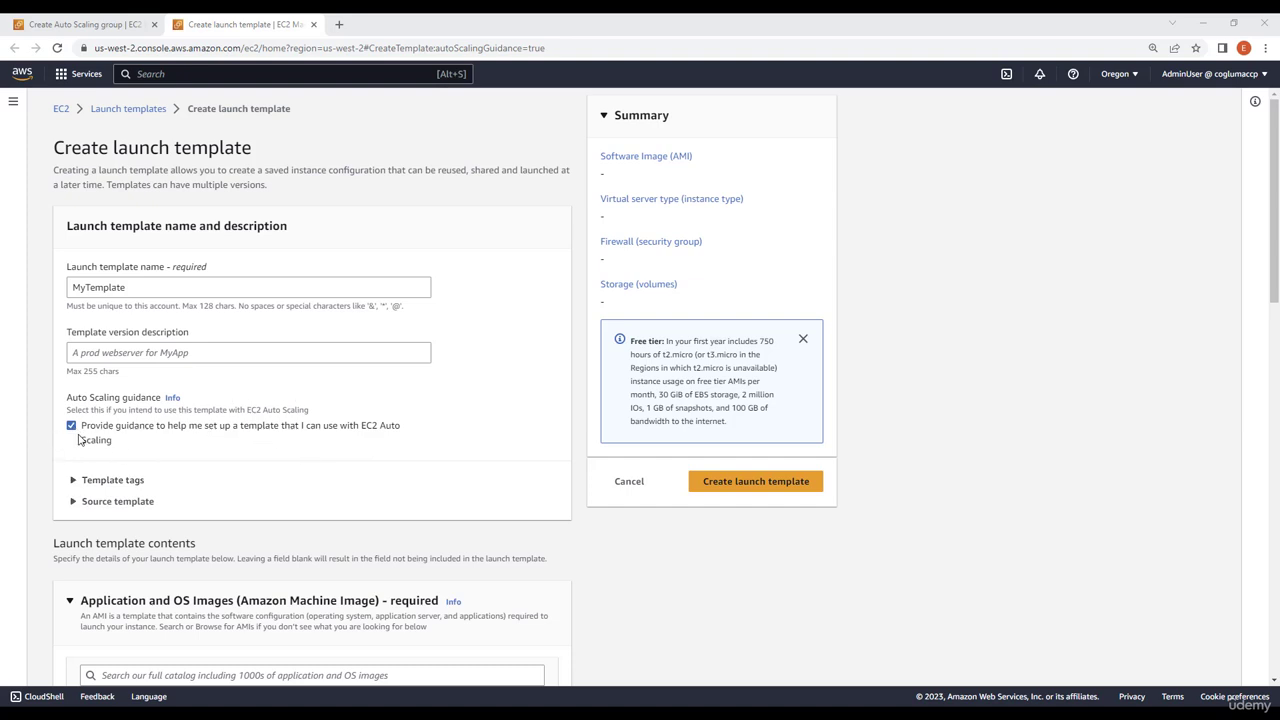
Choose the Amazon Linux quick-start image as the launch template's machine image
{"action": "scroll", "coordinate": [400, 505], "scroll_direction": "down", "scroll_amount": 3}
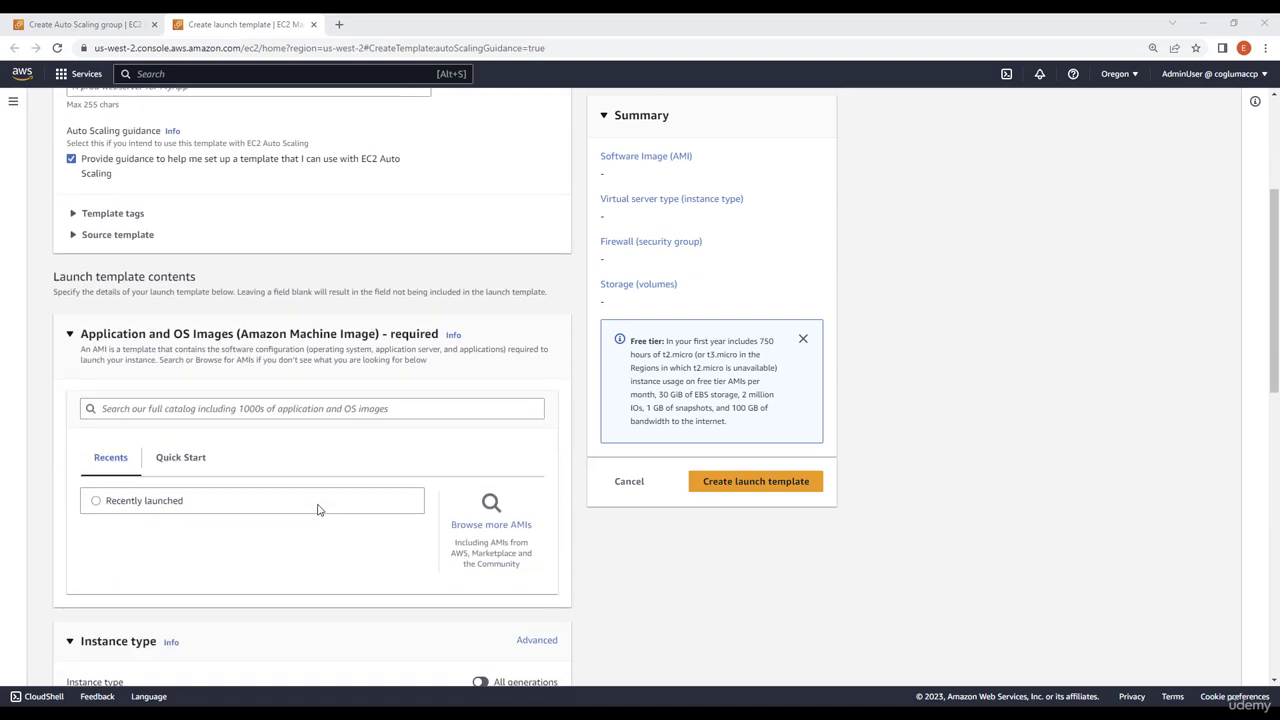
{"action": "scroll", "coordinate": [318, 510], "scroll_direction": "down", "scroll_amount": 1}
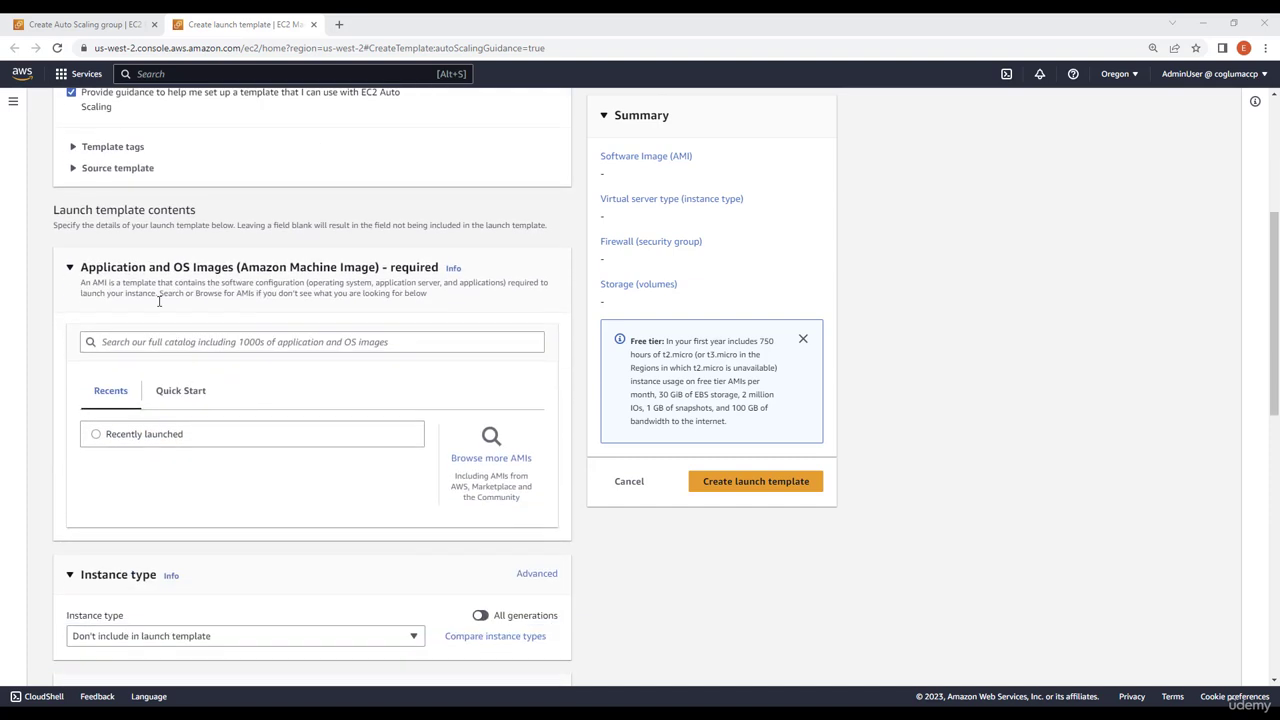
{"action": "left_click", "coordinate": [190, 402]}
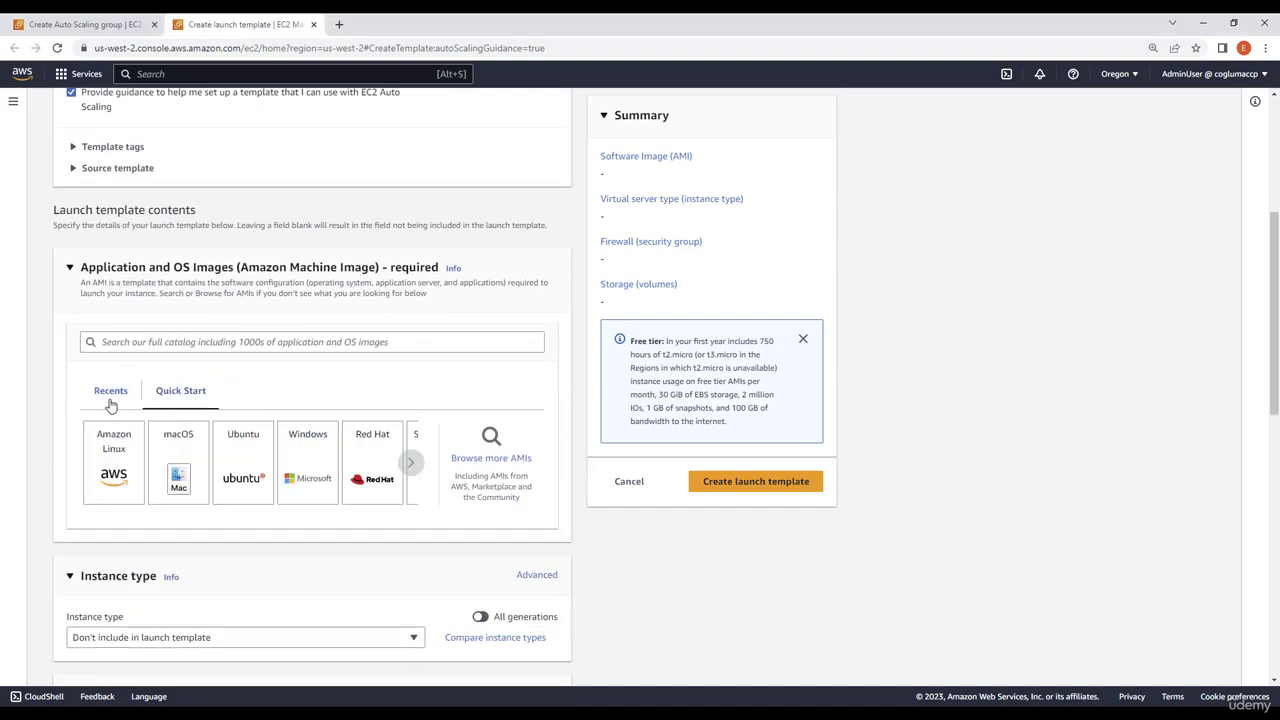
{"action": "left_click", "coordinate": [118, 467]}
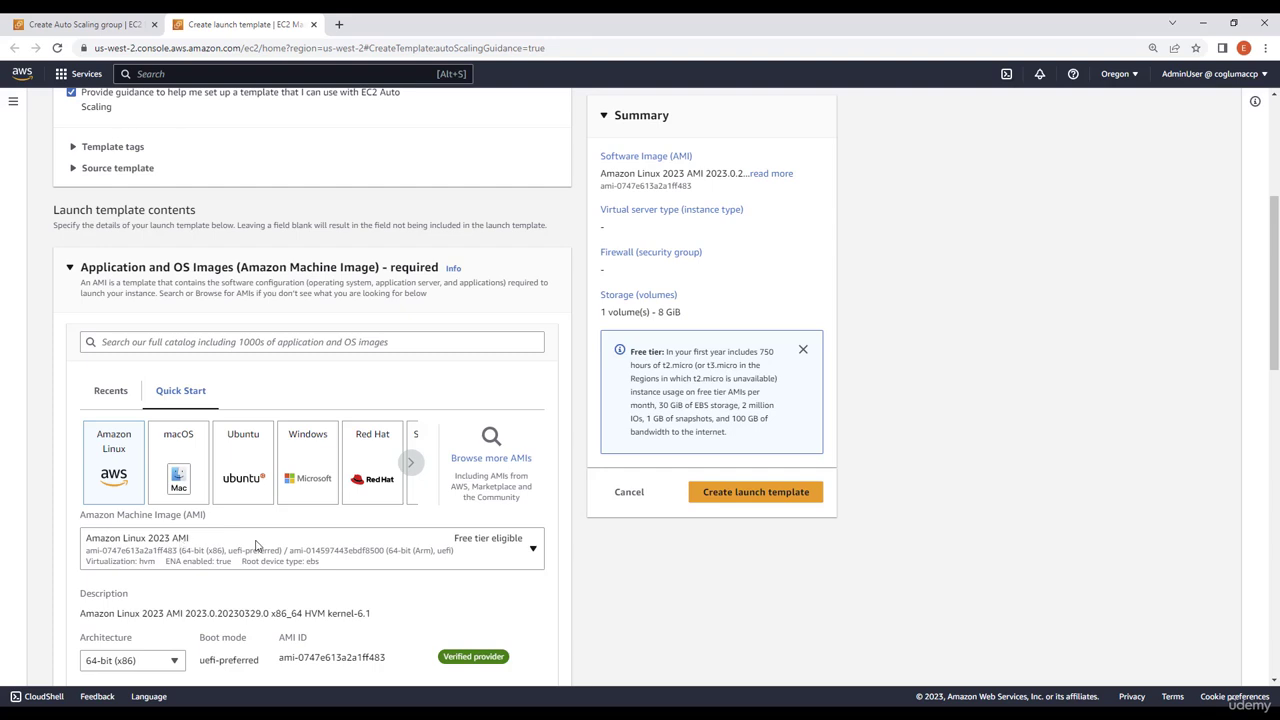
Set the template's instance type to t2.micro and its login key pair to MyKey
{"action": "scroll", "coordinate": [420, 490], "scroll_direction": "down", "scroll_amount": 2}
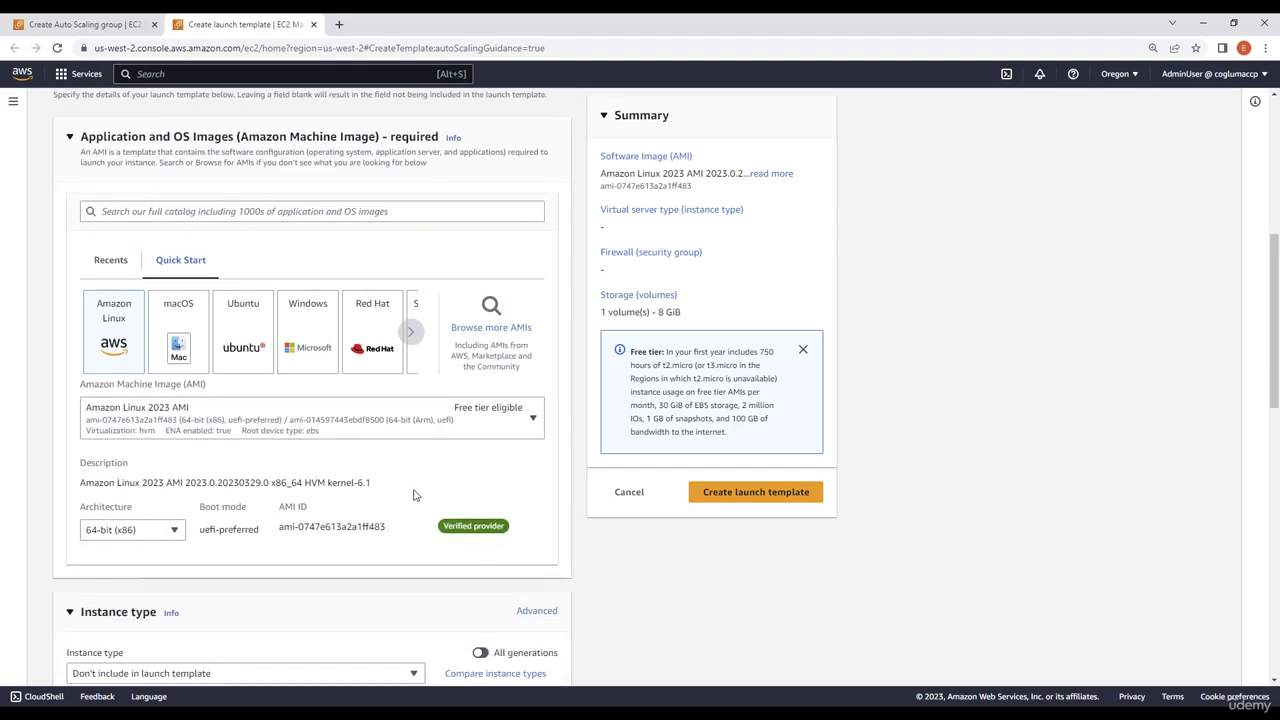
{"action": "scroll", "coordinate": [397, 439], "scroll_direction": "down", "scroll_amount": 1}
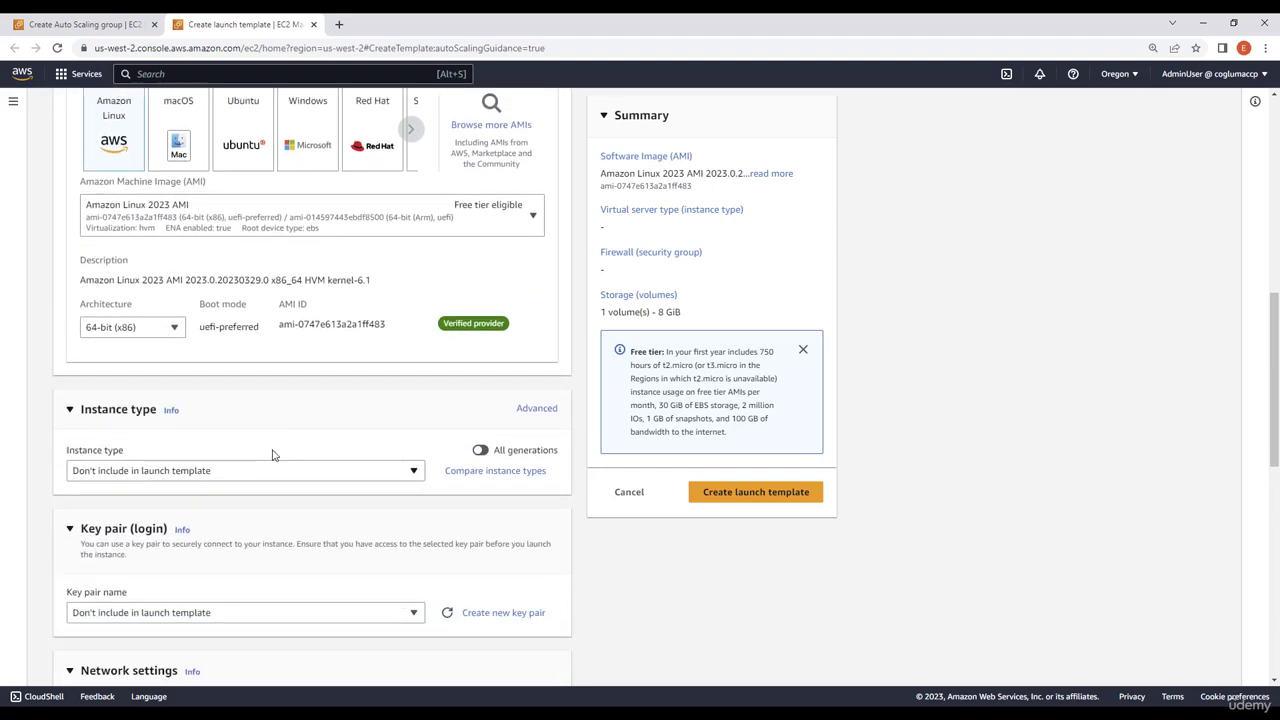
{"action": "left_click", "coordinate": [222, 473]}
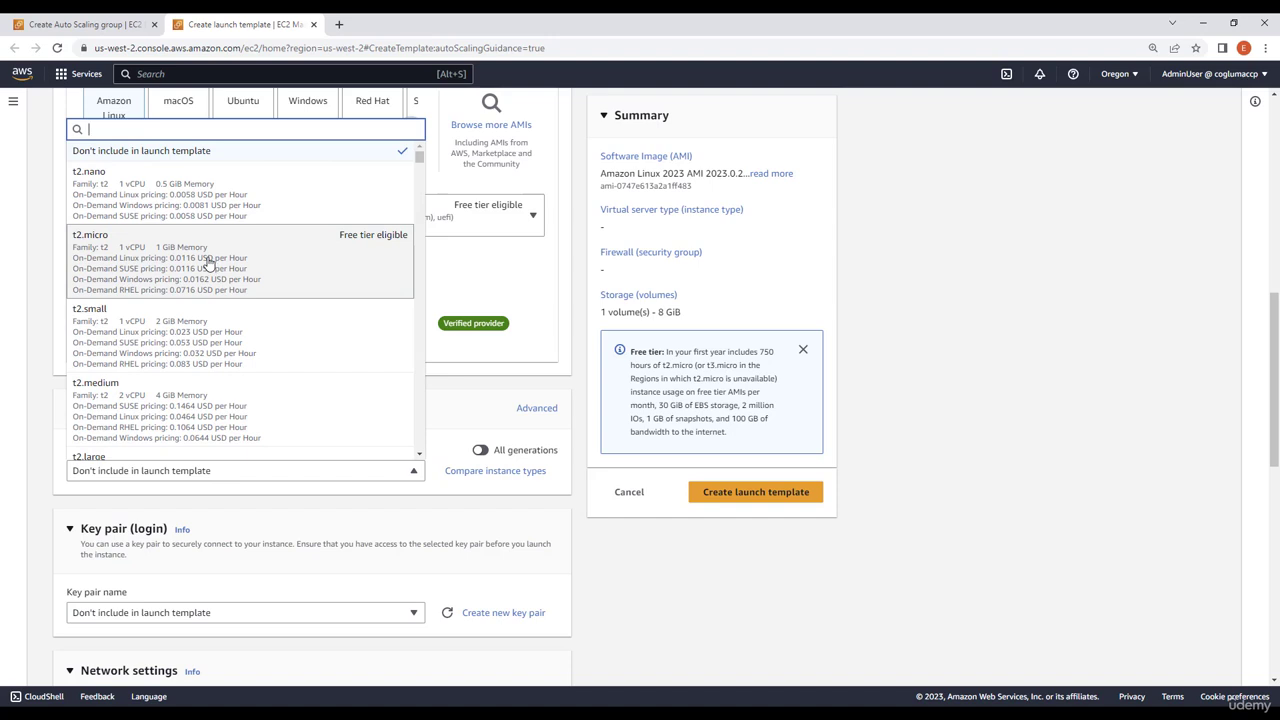
{"action": "left_click", "coordinate": [257, 274]}
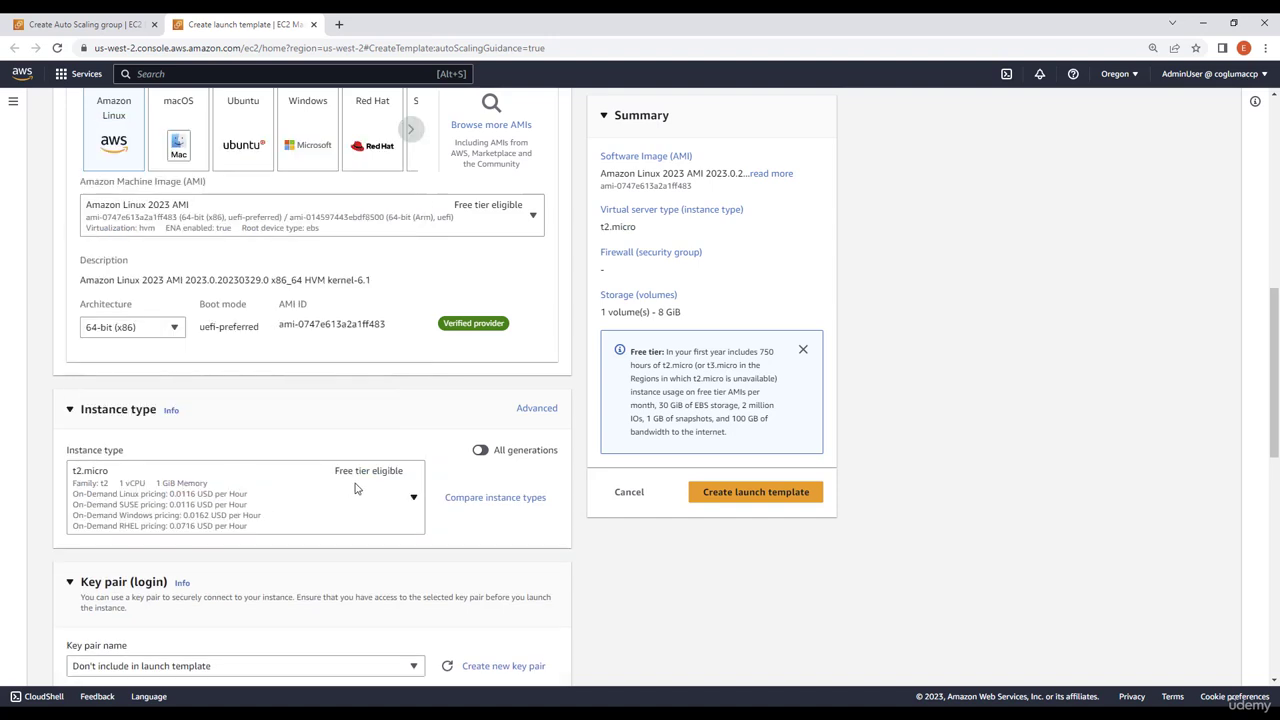
{"action": "scroll", "coordinate": [365, 508], "scroll_direction": "down", "scroll_amount": 3}
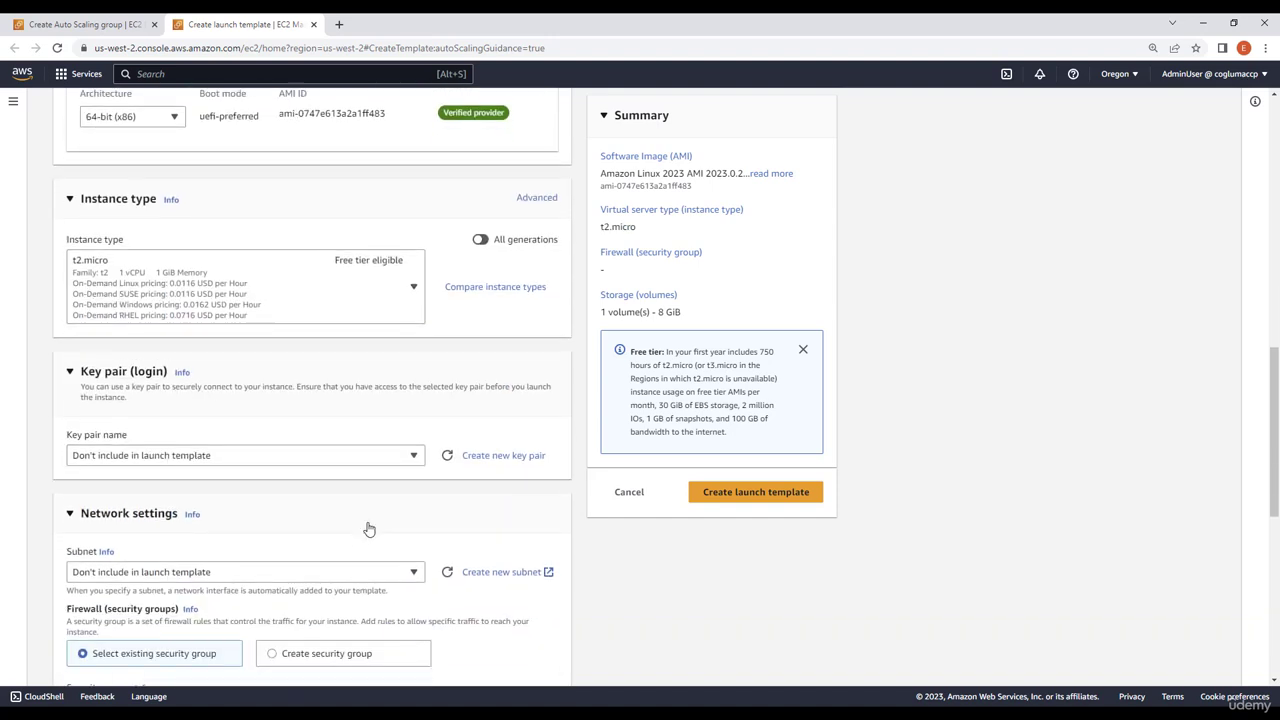
{"action": "left_click", "coordinate": [198, 400]}
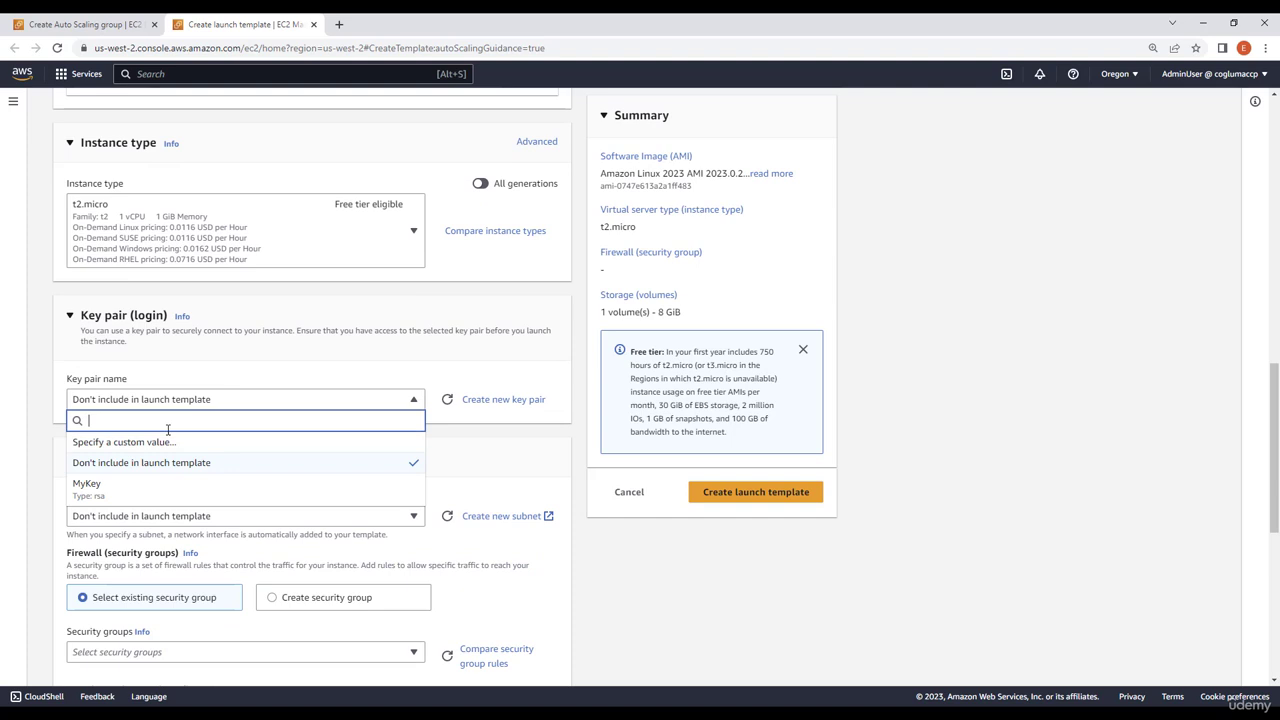
{"action": "left_click", "coordinate": [104, 490]}
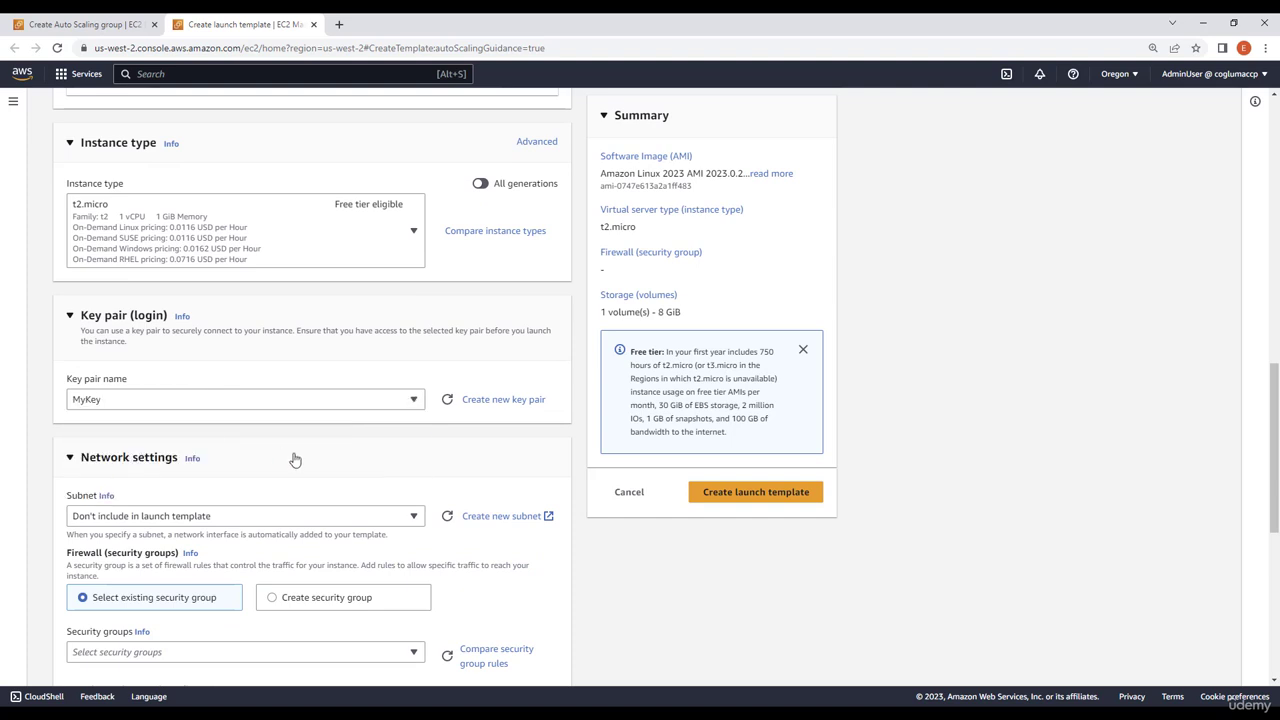
Assign the existing security group MyCCPSecurityGroup in the template's network settings
{"action": "scroll", "coordinate": [295, 459], "scroll_direction": "down", "scroll_amount": 2}
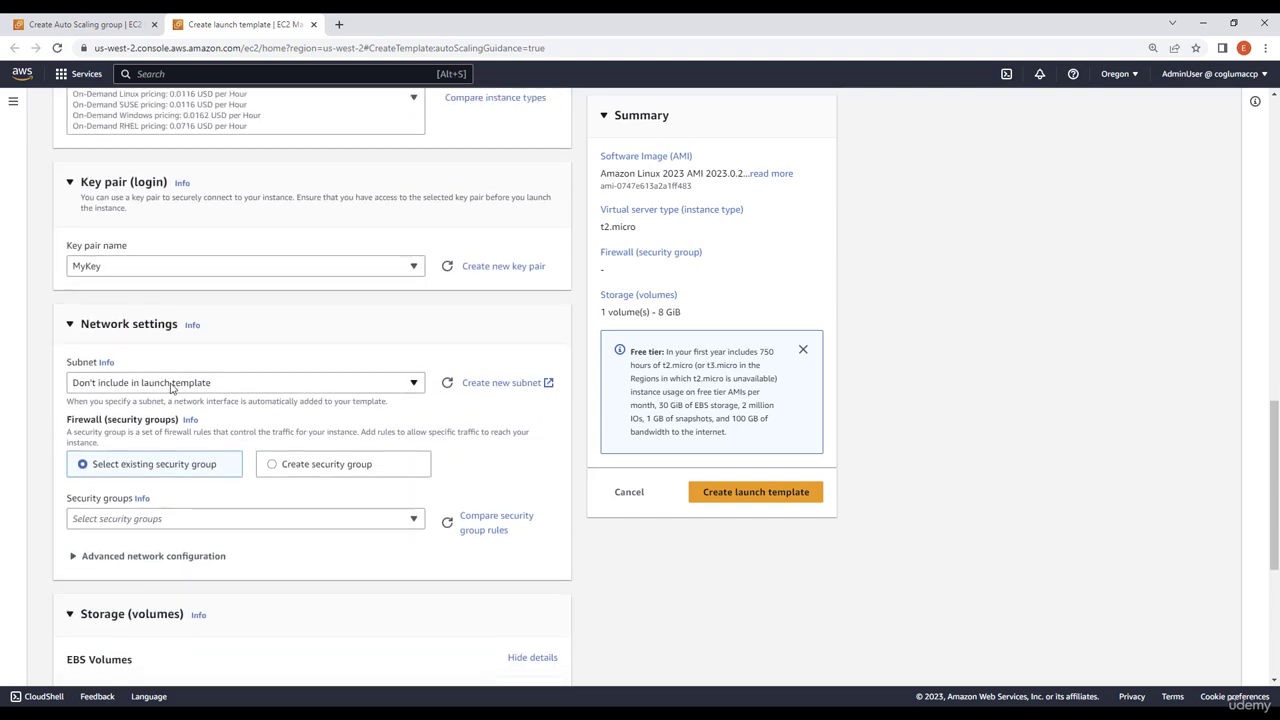
{"action": "scroll", "coordinate": [249, 430], "scroll_direction": "down", "scroll_amount": 1}
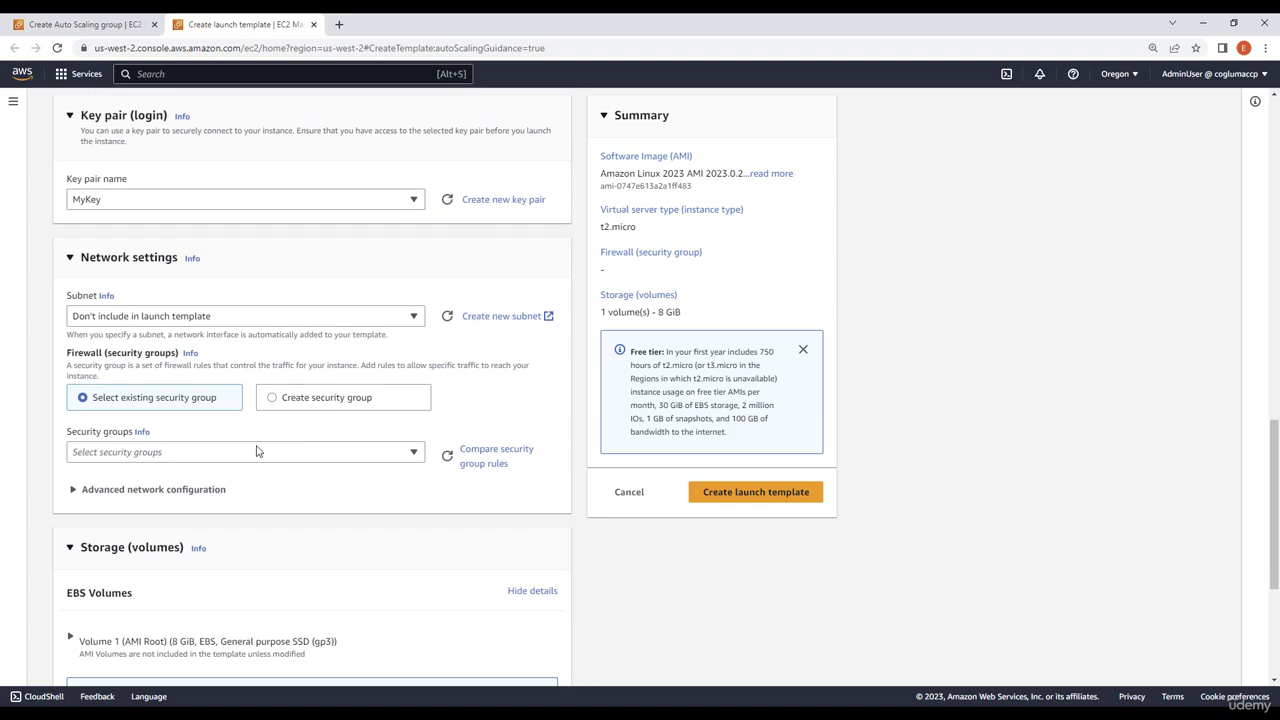
{"action": "left_click", "coordinate": [252, 452]}
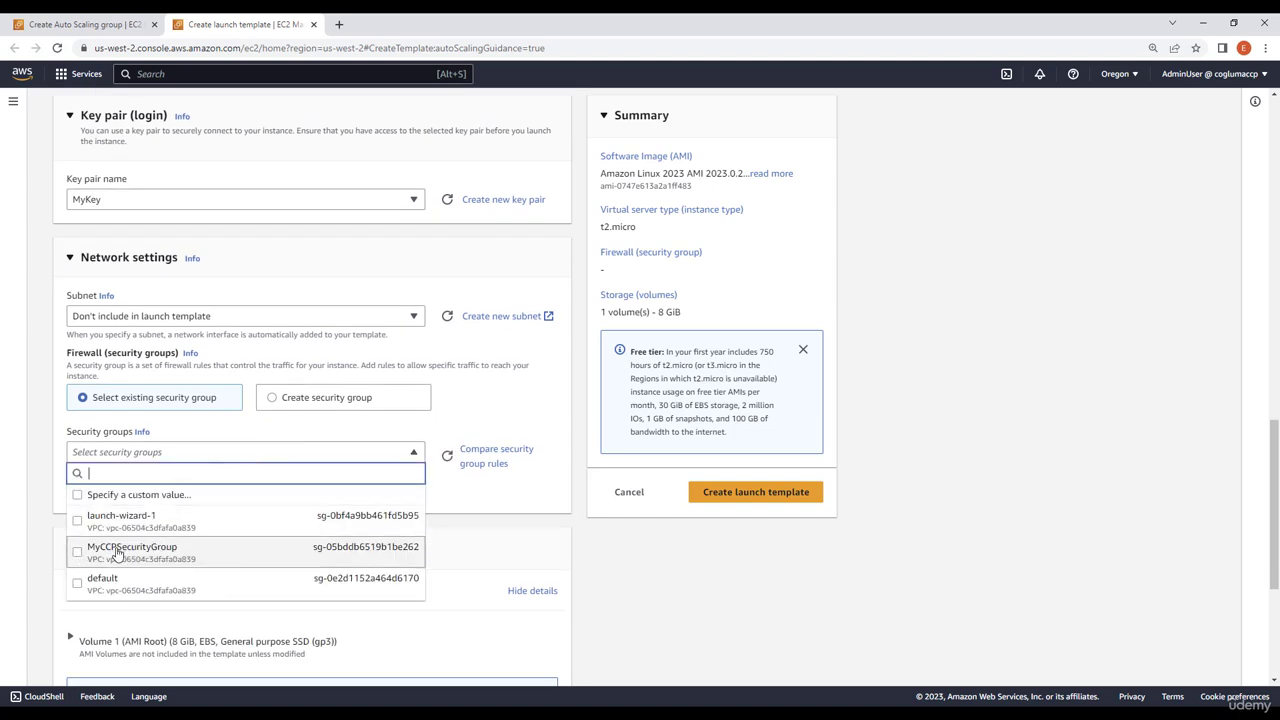
{"action": "left_click", "coordinate": [116, 555]}
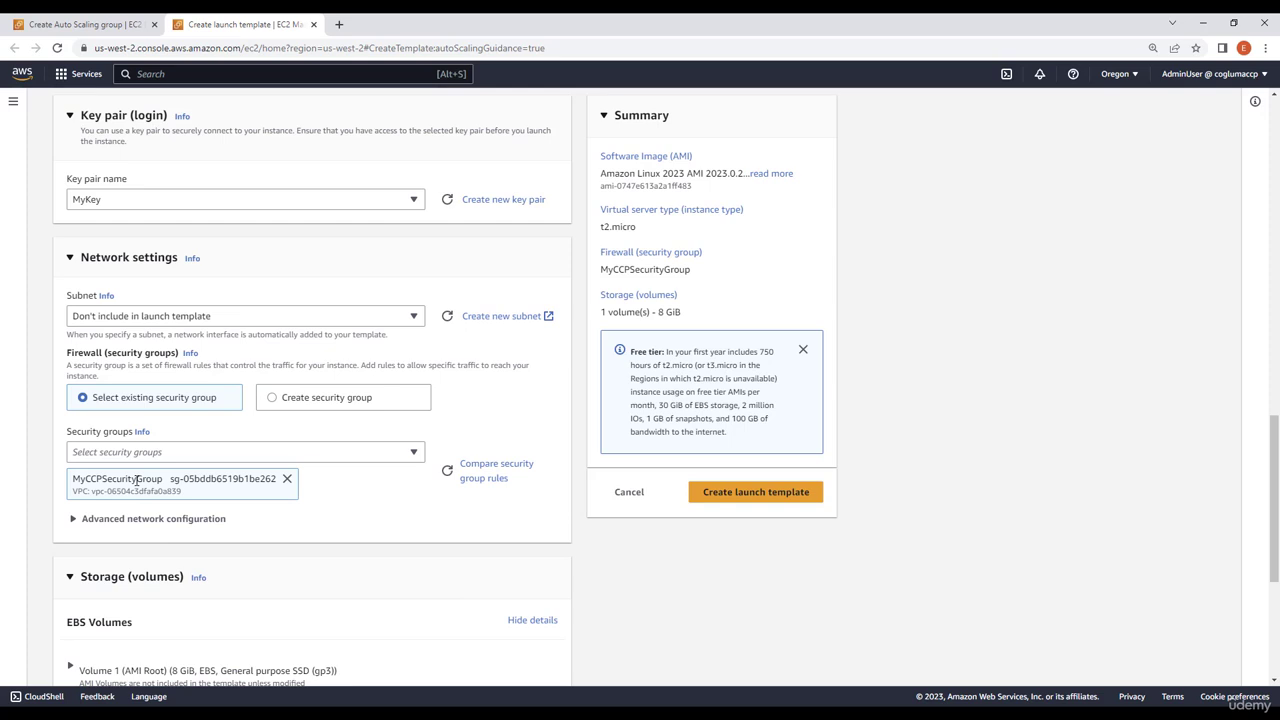
Expand the template's advanced details and set the metadata version to V1 and V2 (token optional)
{"action": "scroll", "coordinate": [151, 460], "scroll_direction": "down", "scroll_amount": 4}
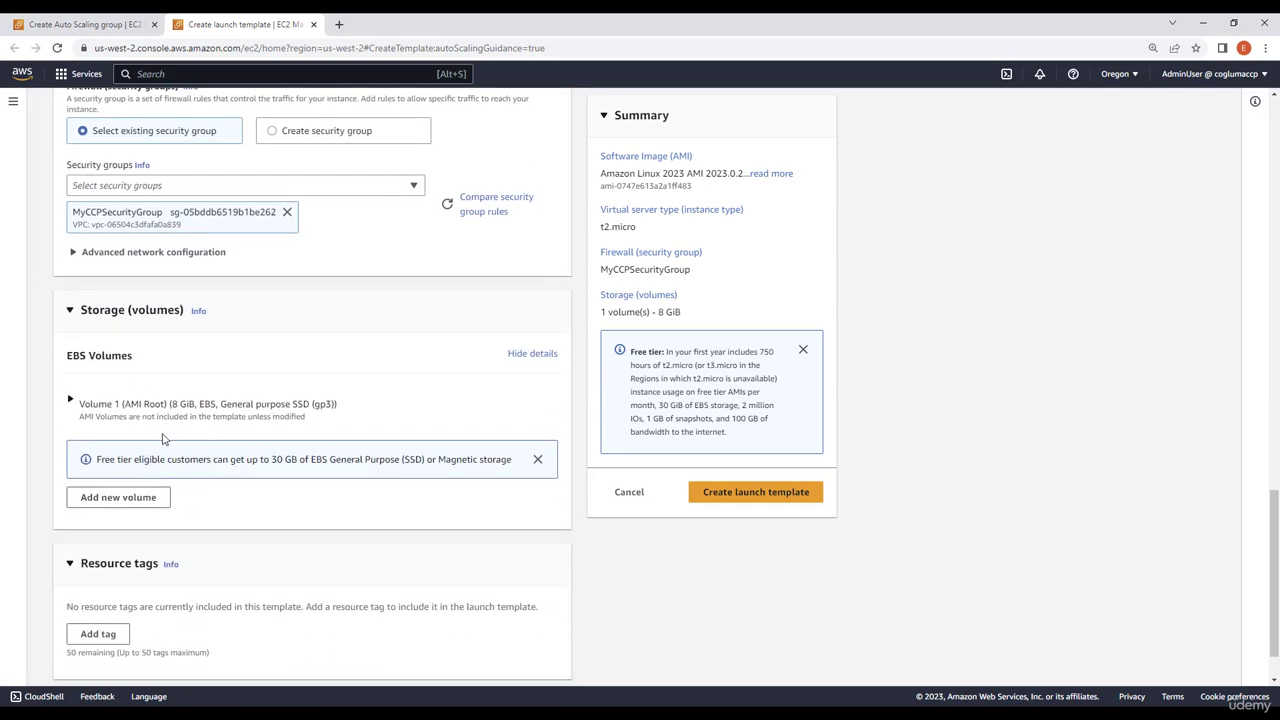
{"action": "scroll", "coordinate": [192, 500], "scroll_direction": "down", "scroll_amount": 1}
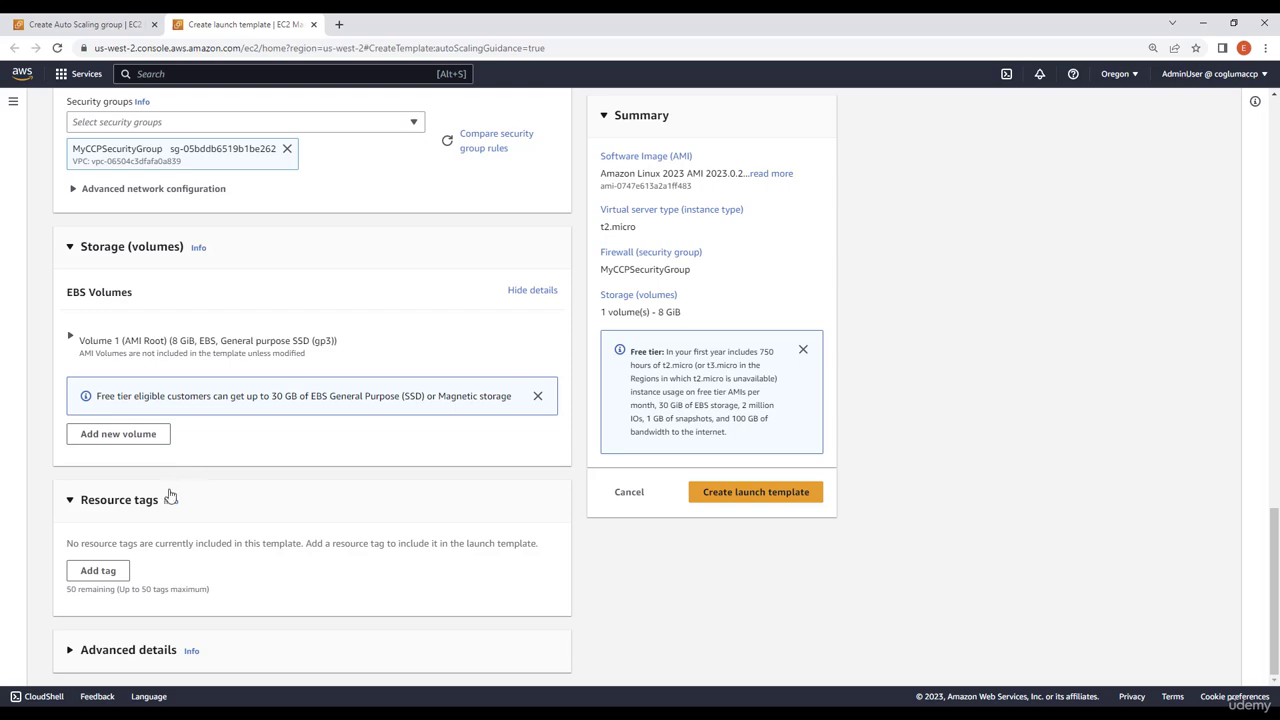
{"action": "left_click", "coordinate": [104, 652]}
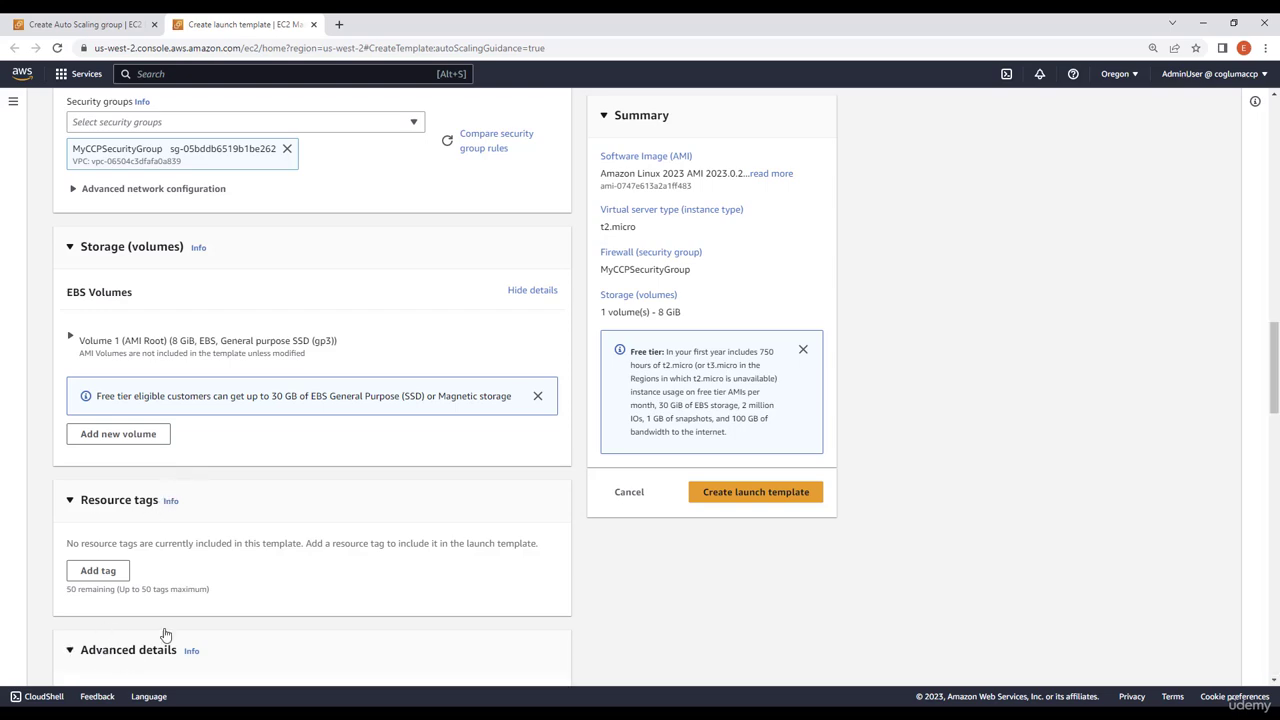
{"action": "scroll", "coordinate": [364, 483], "scroll_direction": "down", "scroll_amount": 10}
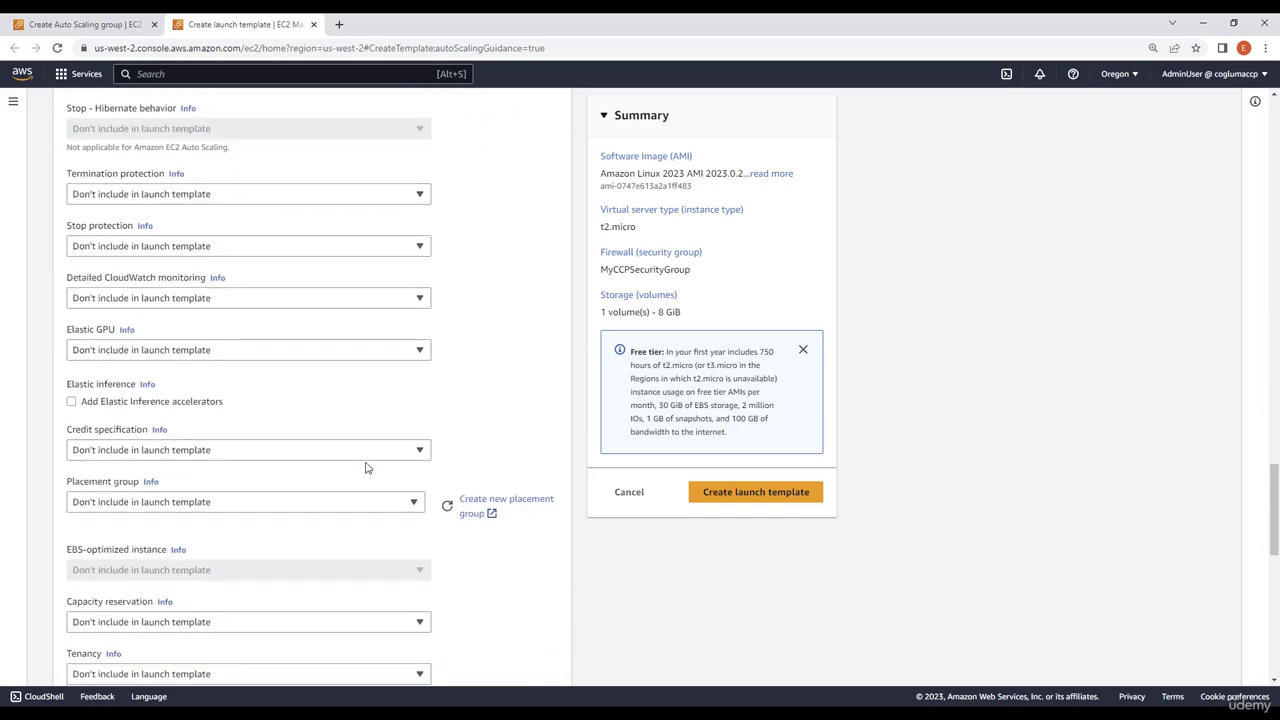
{"action": "scroll", "coordinate": [366, 467], "scroll_direction": "down", "scroll_amount": 8}
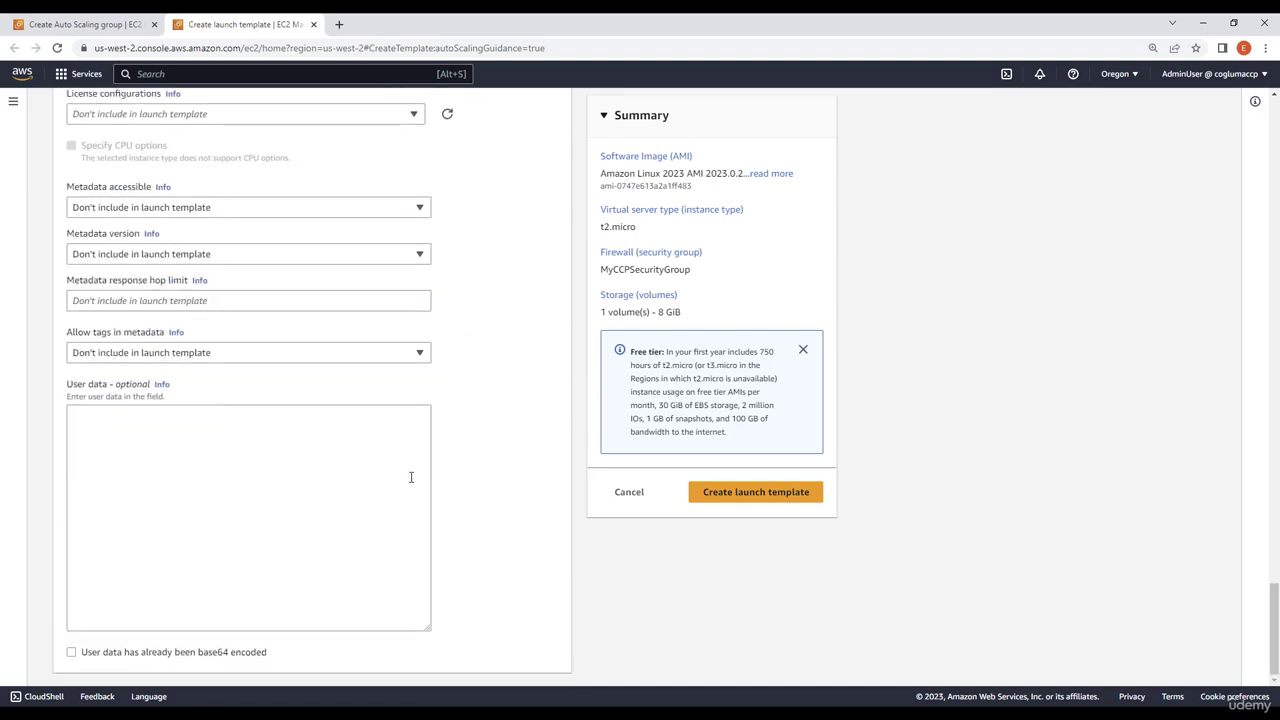
{"action": "left_click", "coordinate": [150, 255]}
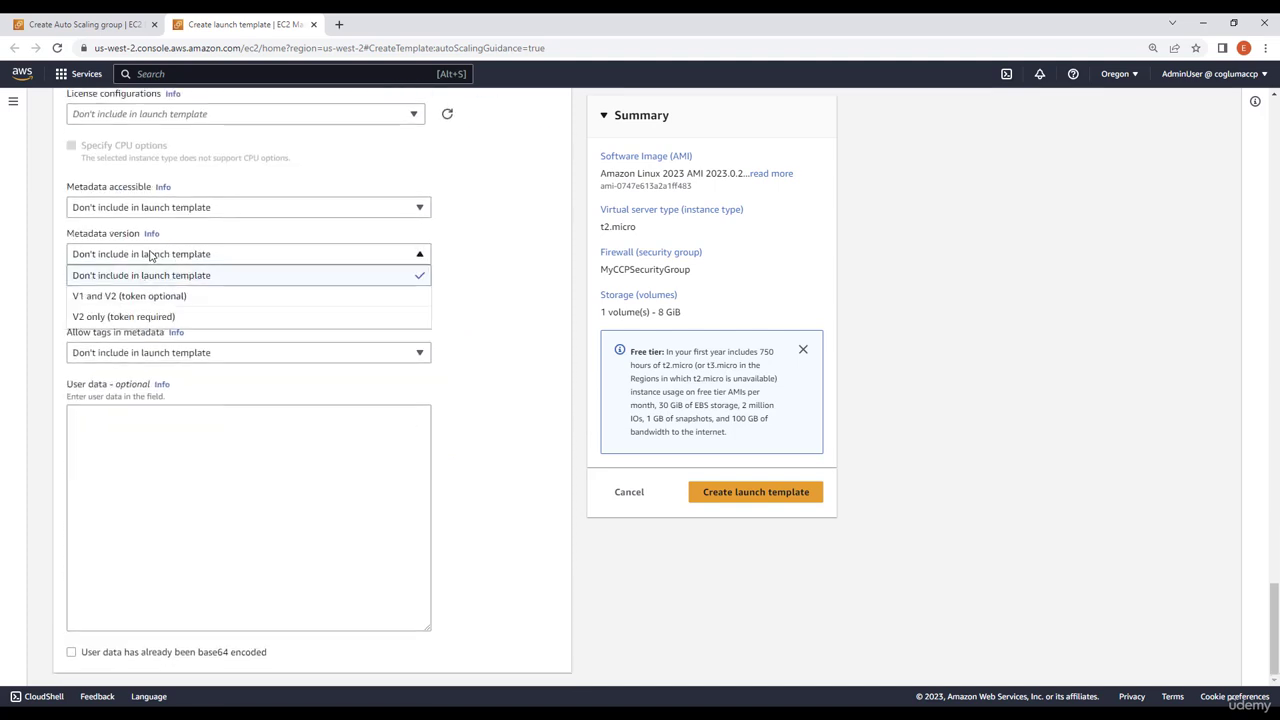
{"action": "left_click", "coordinate": [111, 299]}
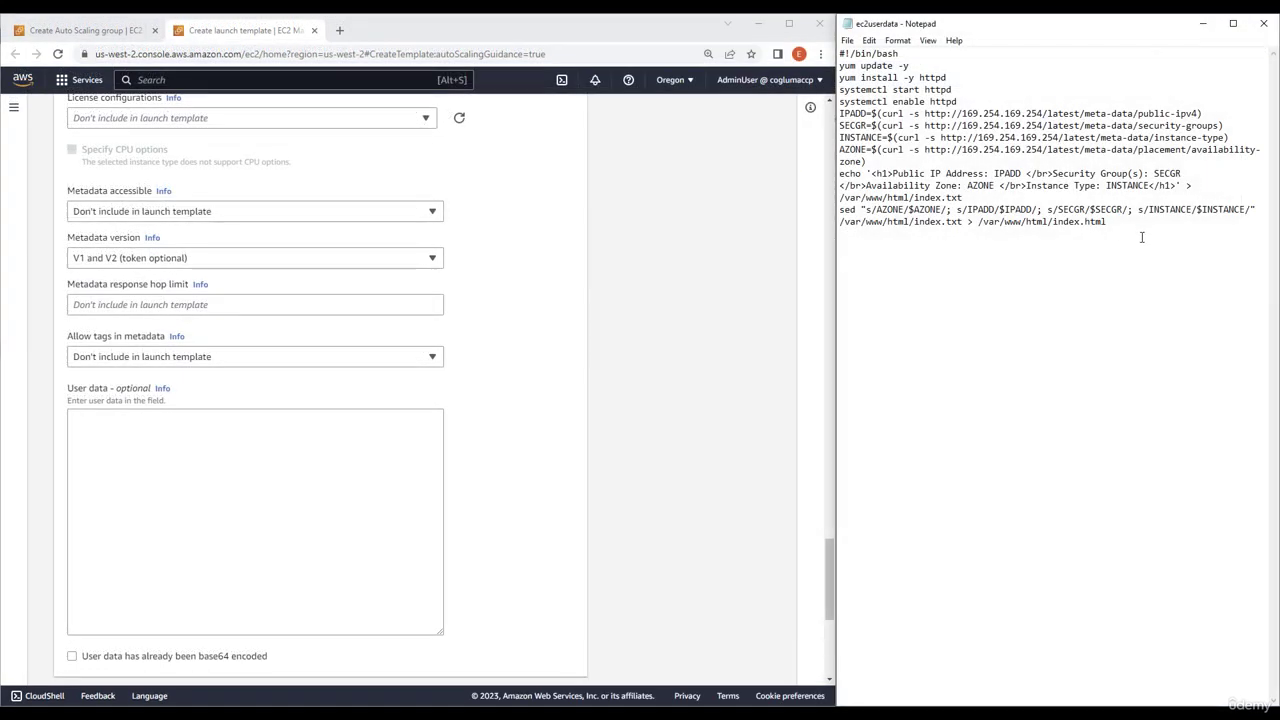
Copy the whole bash script from the ec2userdata file in Notepad into the launch template's user data
{"action": "left_click_drag", "start_coordinate": [1108, 222], "coordinate": [830, 33]}
{"action": "key", "text": "ctrl+c"}
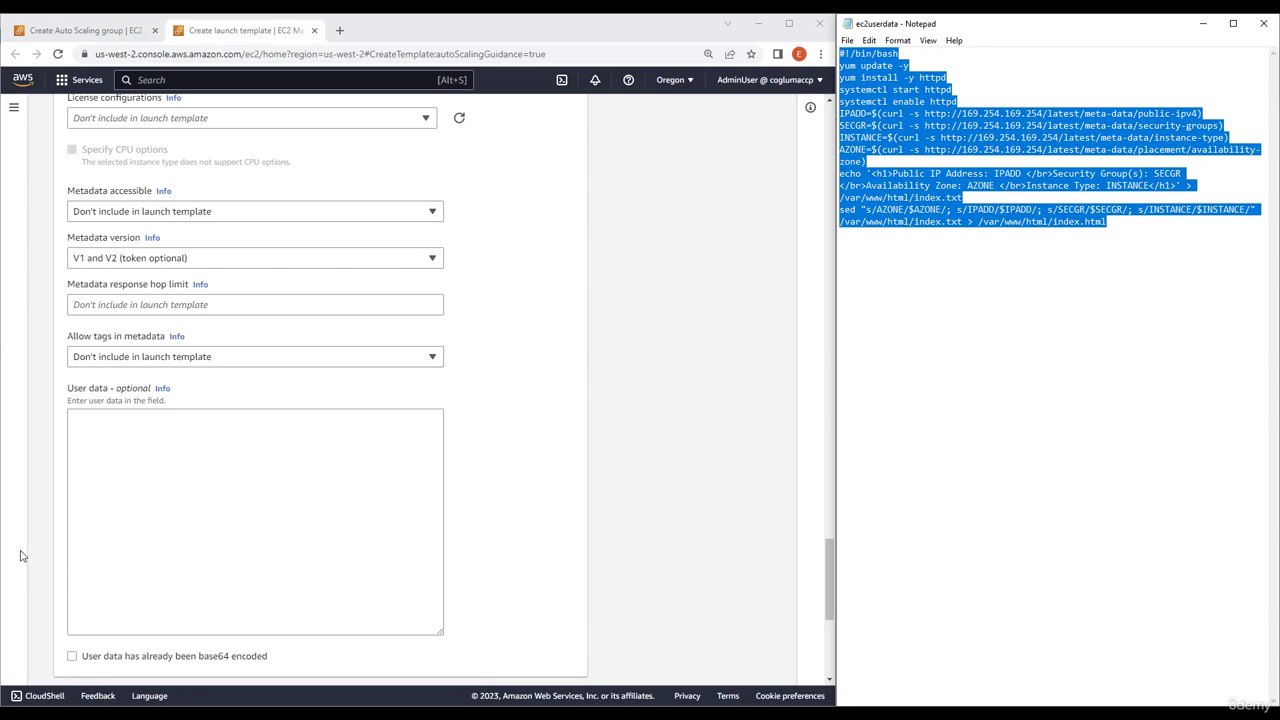
{"action": "left_click", "coordinate": [261, 455]}
{"action": "key", "text": "ctrl+v"}
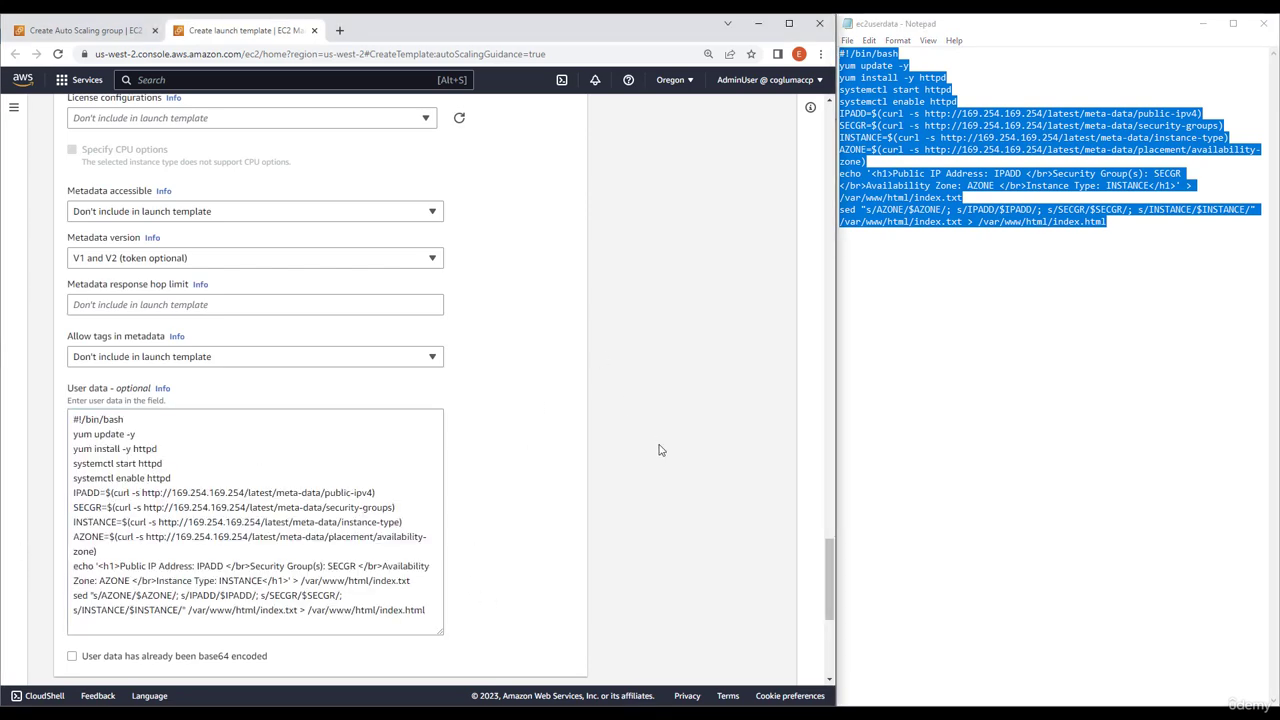
Create the launch template and return to the Auto Scaling group setup
{"action": "scroll", "coordinate": [620, 455], "scroll_direction": "down", "scroll_amount": 5}
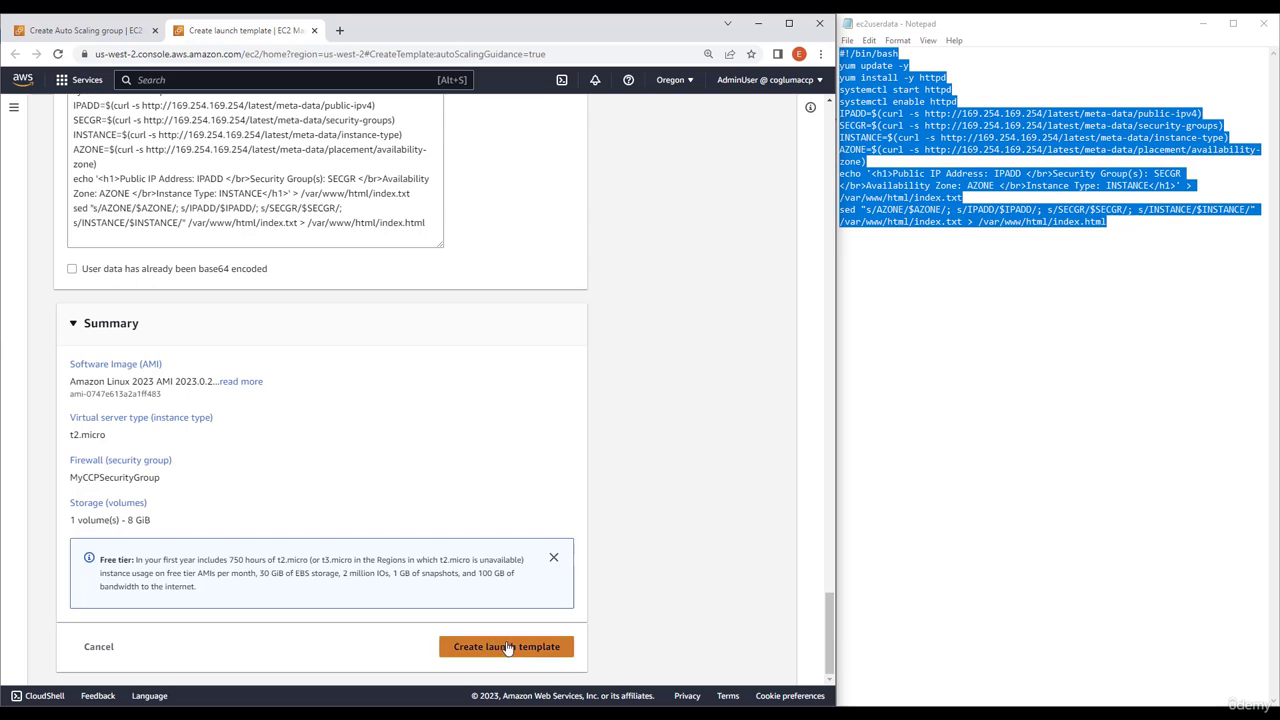
{"action": "left_click", "coordinate": [508, 648]}
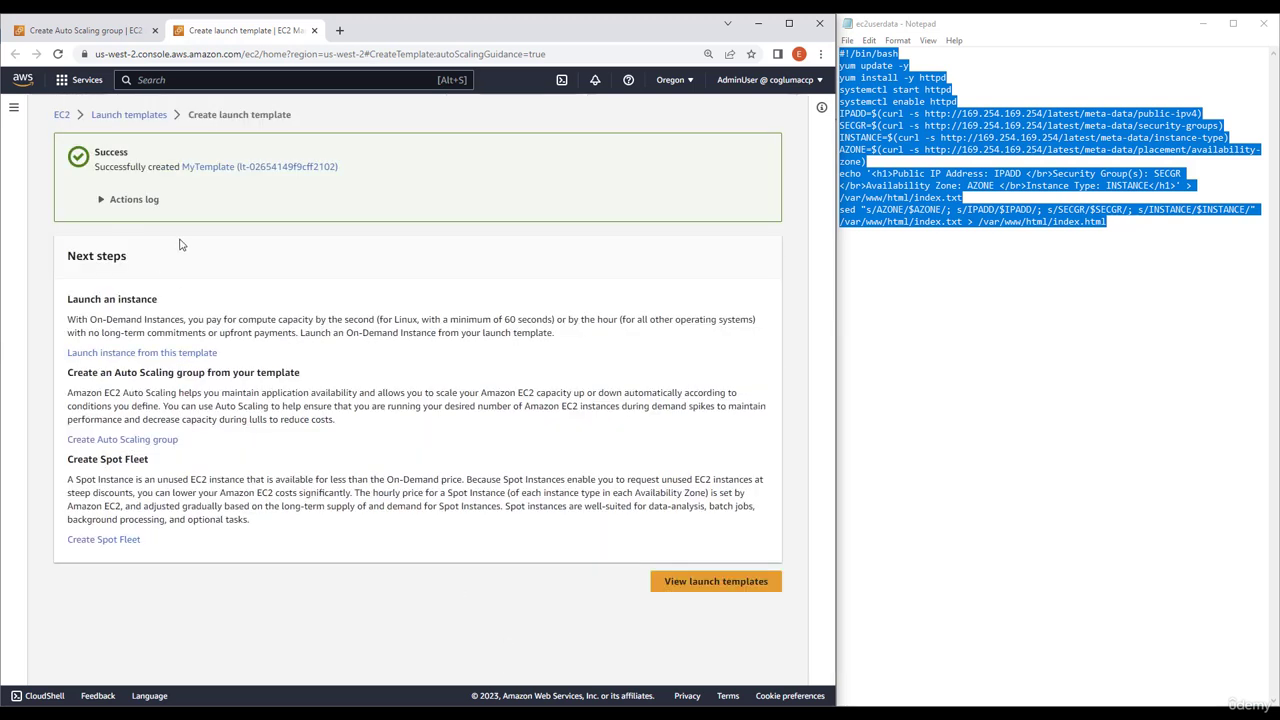
{"action": "left_click", "coordinate": [87, 31]}
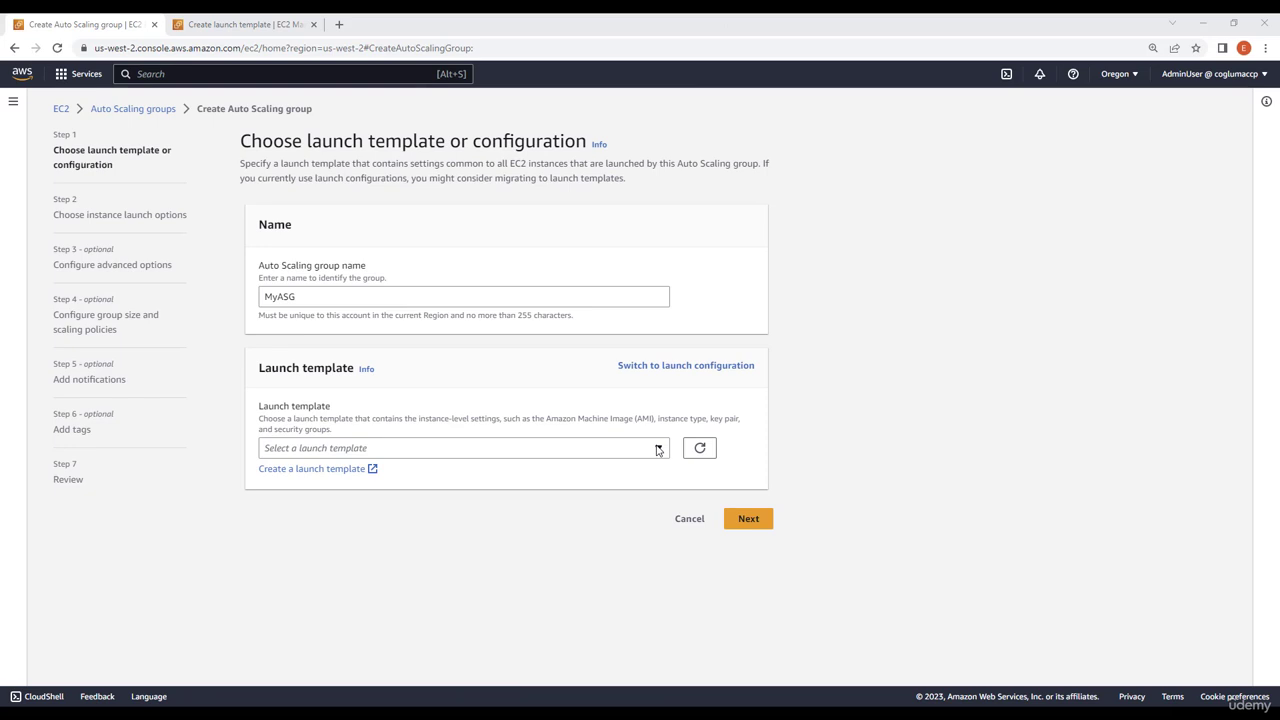
Refresh the launch template list, choose MyTemplate for the Auto Scaling group, and continue to the instance launch options
{"action": "left_click", "coordinate": [657, 450]}
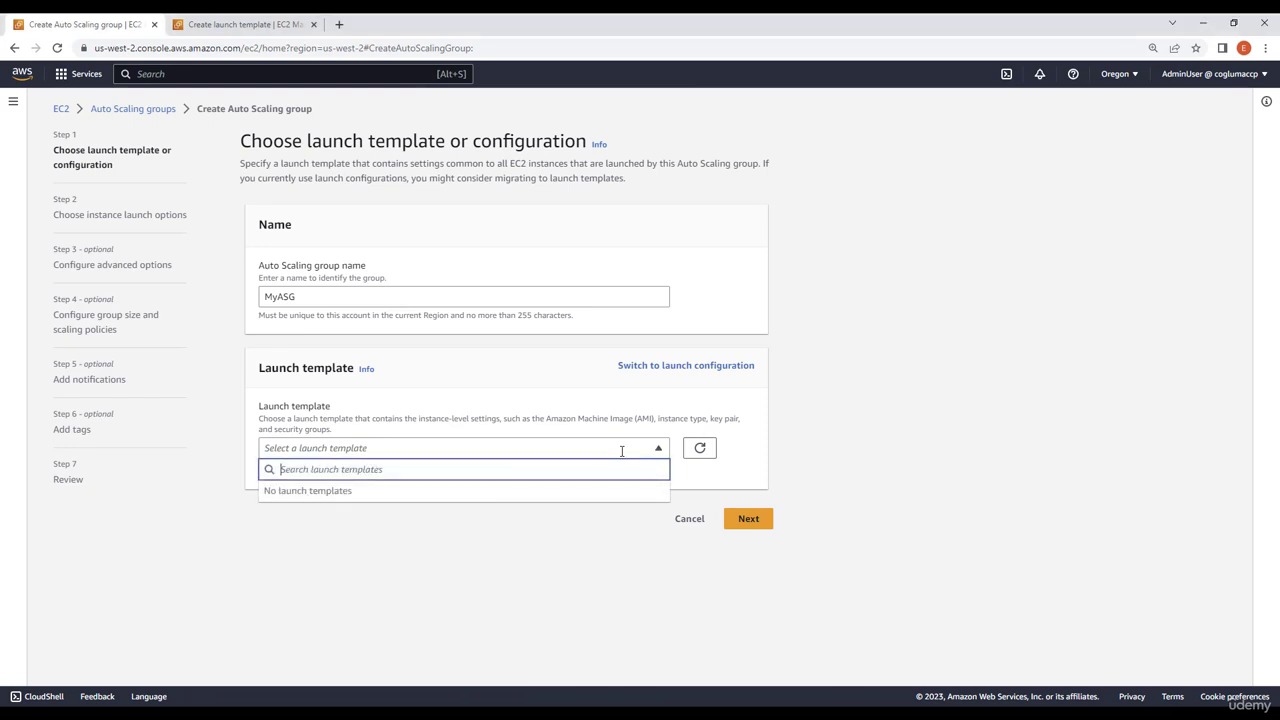
{"action": "left_click", "coordinate": [700, 448]}
{"action": "left_click", "coordinate": [657, 449]}
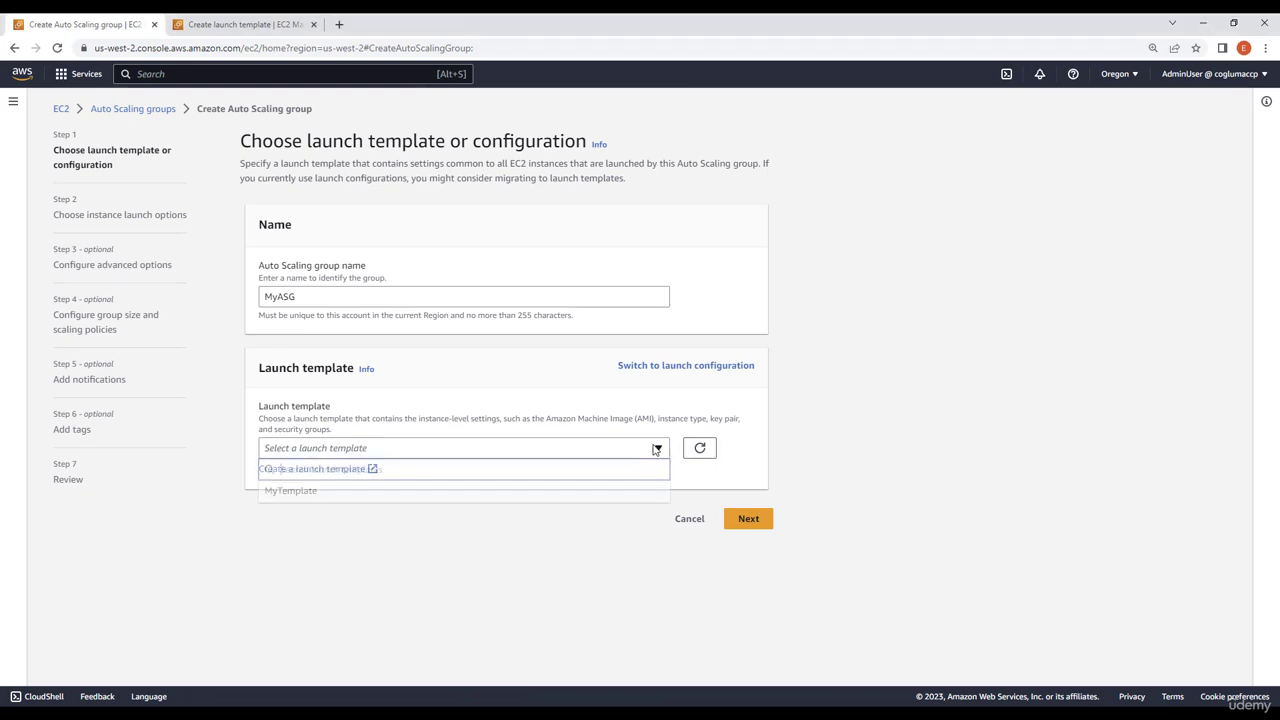
{"action": "left_click", "coordinate": [283, 491]}
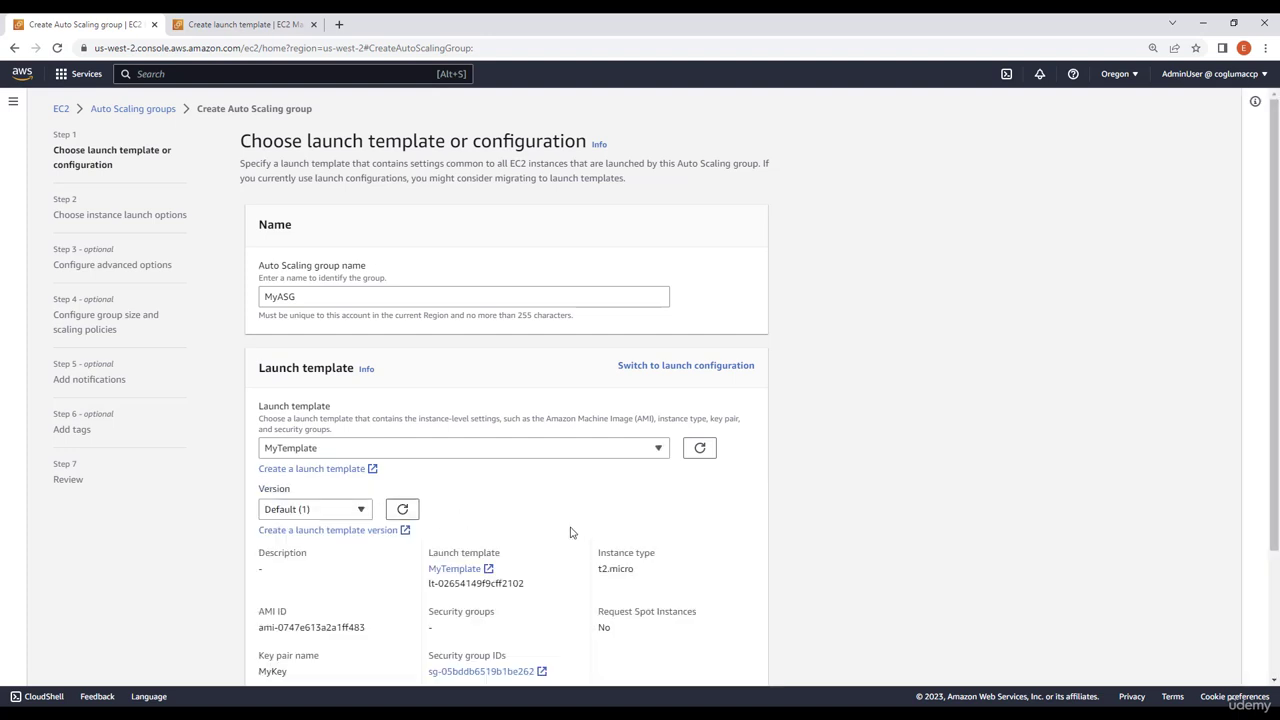
{"action": "scroll", "coordinate": [610, 520], "scroll_direction": "down", "scroll_amount": 1}
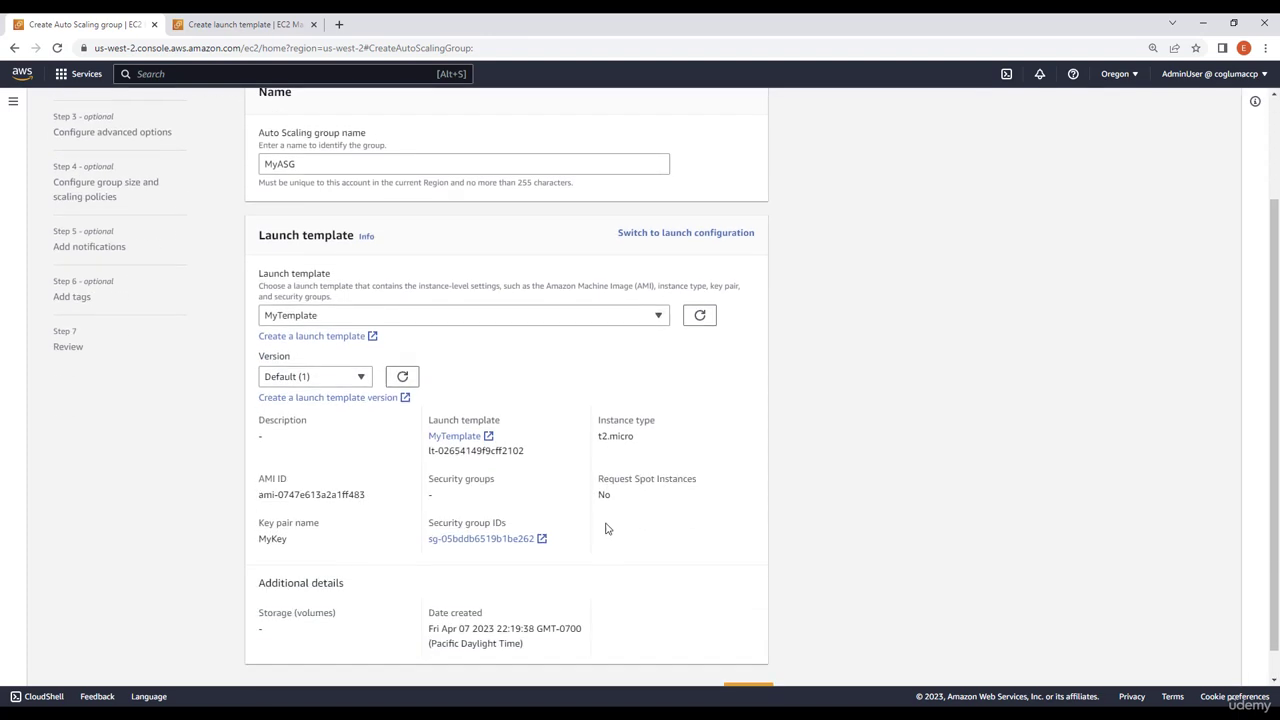
{"action": "left_click_drag", "start_coordinate": [650, 438], "coordinate": [609, 436]}
{"action": "left_click", "coordinate": [650, 446]}
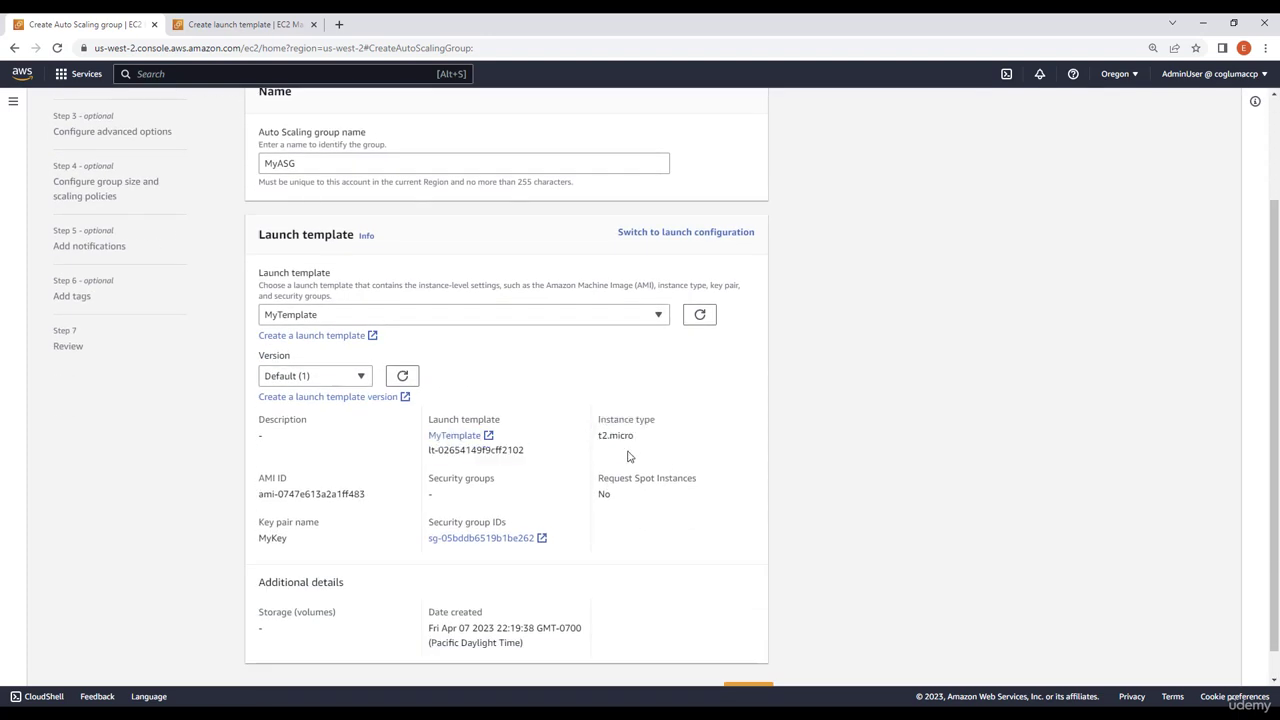
{"action": "scroll", "coordinate": [627, 430], "scroll_direction": "down", "scroll_amount": 1}
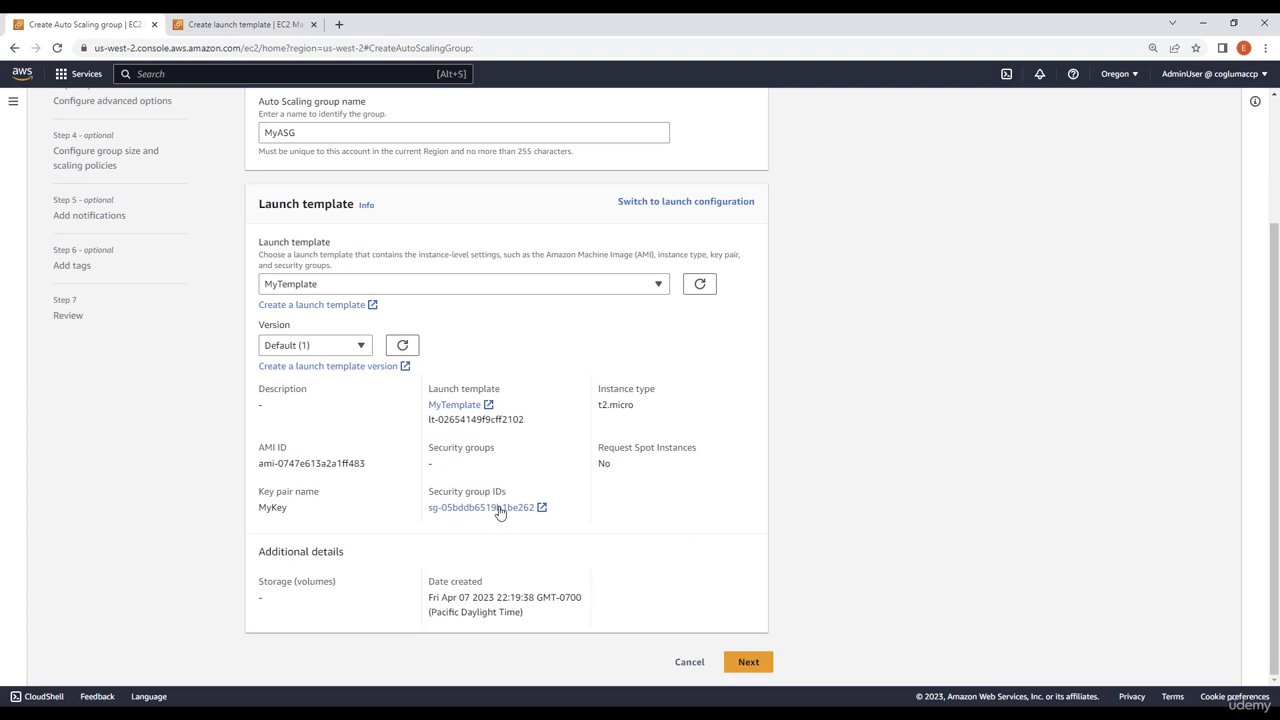
{"action": "left_click", "coordinate": [756, 666]}
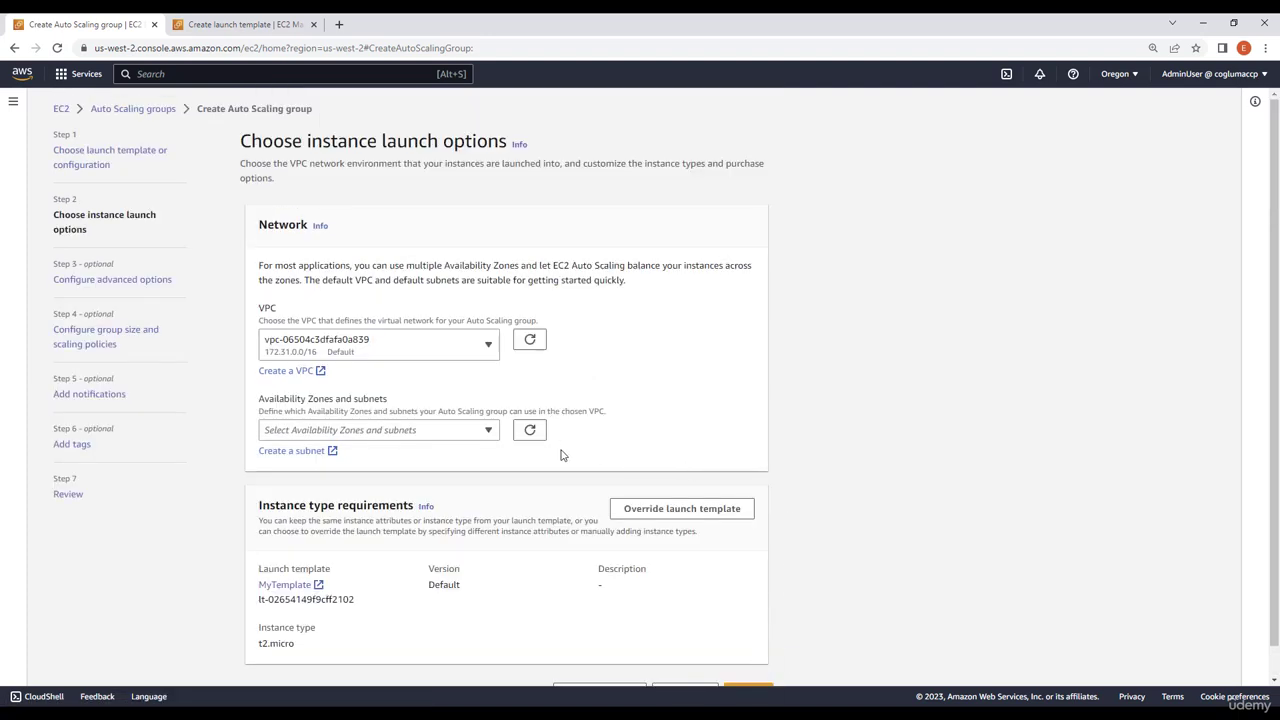
Add the us-west-2a, us-west-2b and us-west-2c subnets to the group's network and continue to the advanced options
{"action": "left_click", "coordinate": [355, 433]}
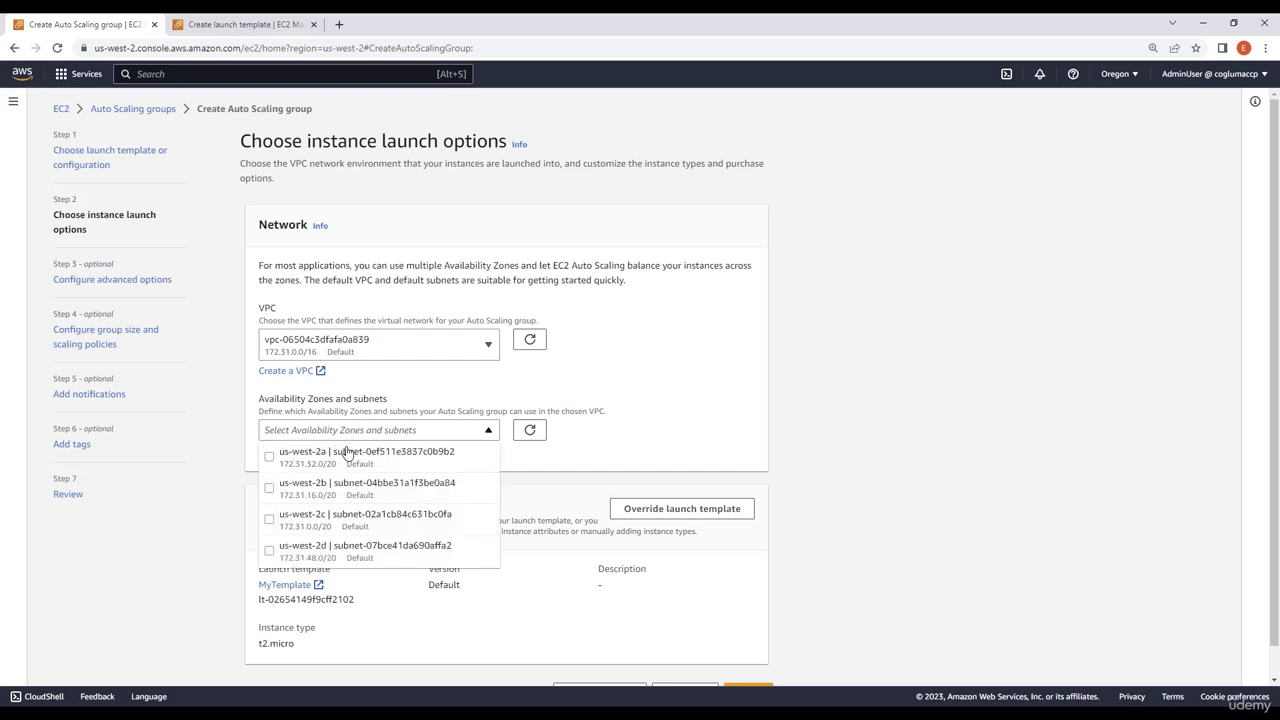
{"action": "left_click", "coordinate": [280, 457]}
{"action": "left_click", "coordinate": [280, 457]}
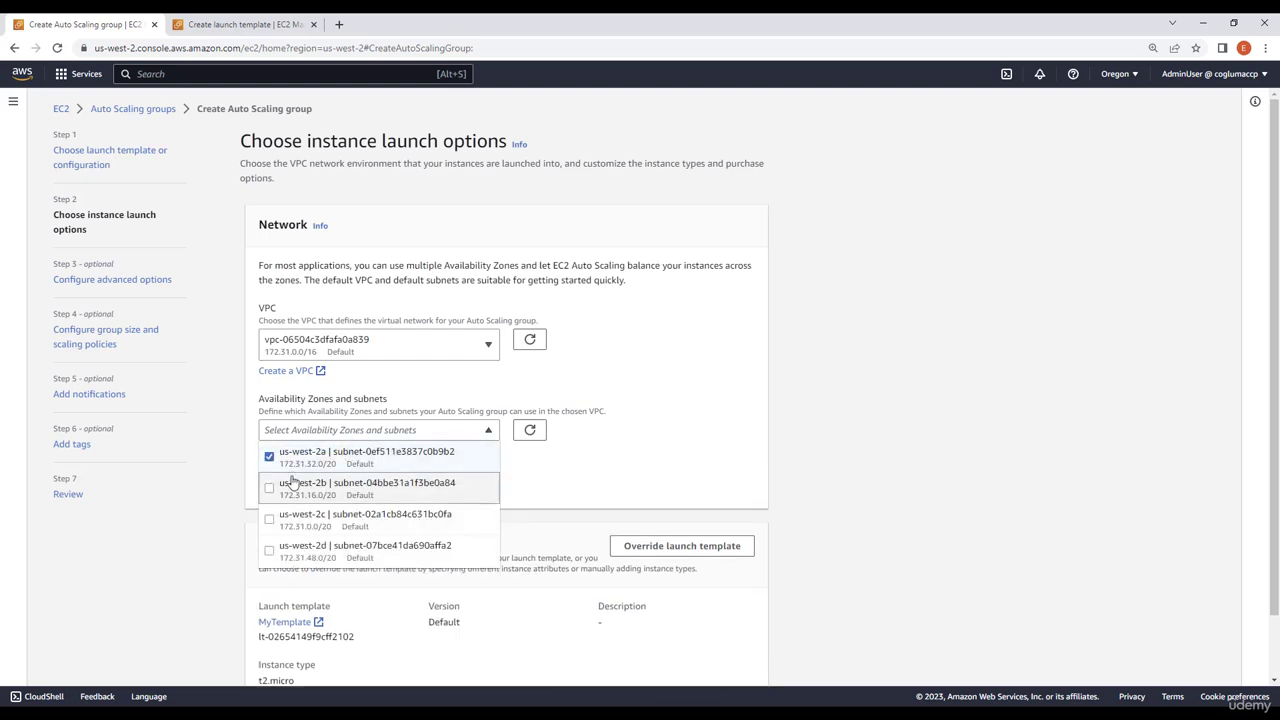
{"action": "left_click", "coordinate": [284, 487]}
{"action": "left_click", "coordinate": [293, 521]}
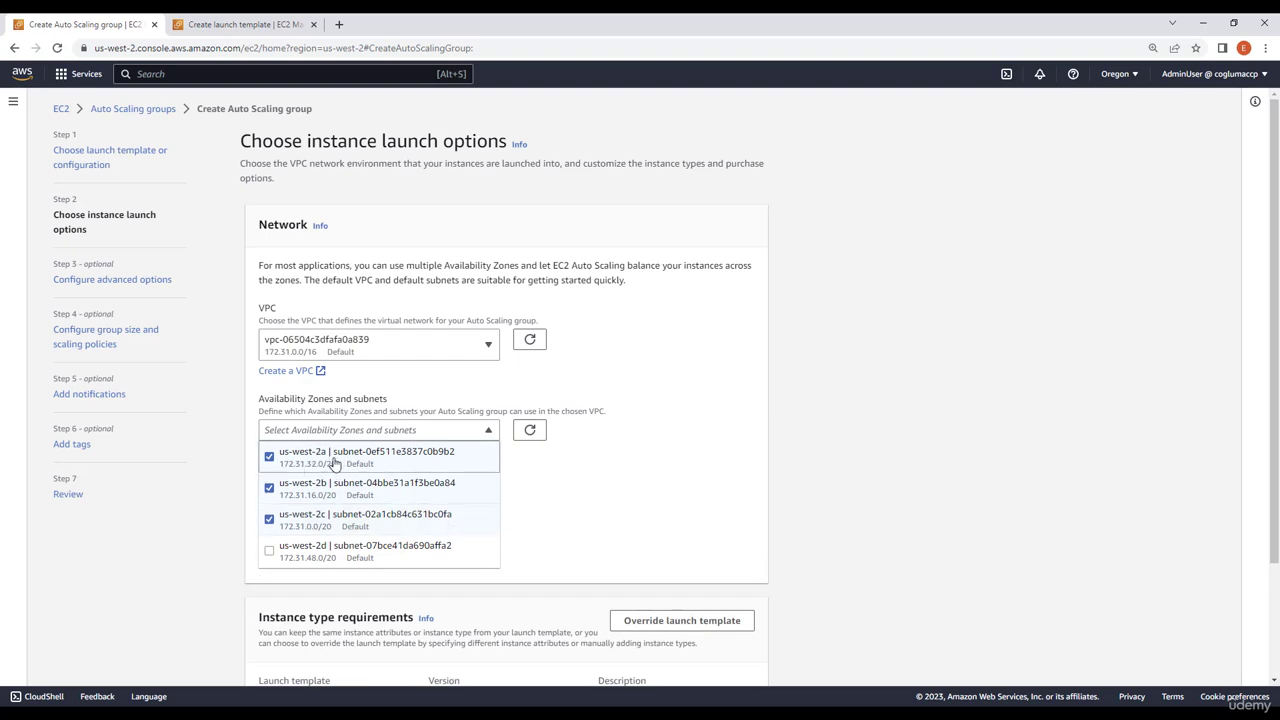
{"action": "left_click", "coordinate": [761, 524]}
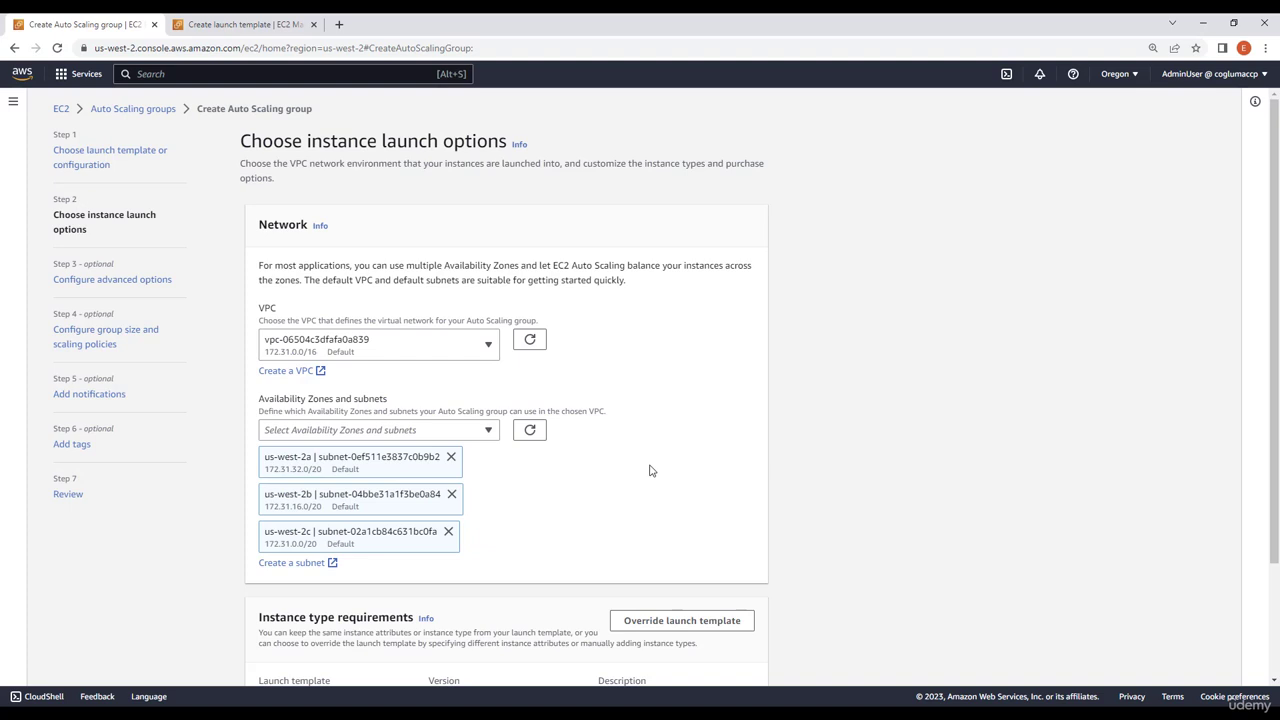
{"action": "scroll", "coordinate": [654, 398], "scroll_direction": "down", "scroll_amount": 3}
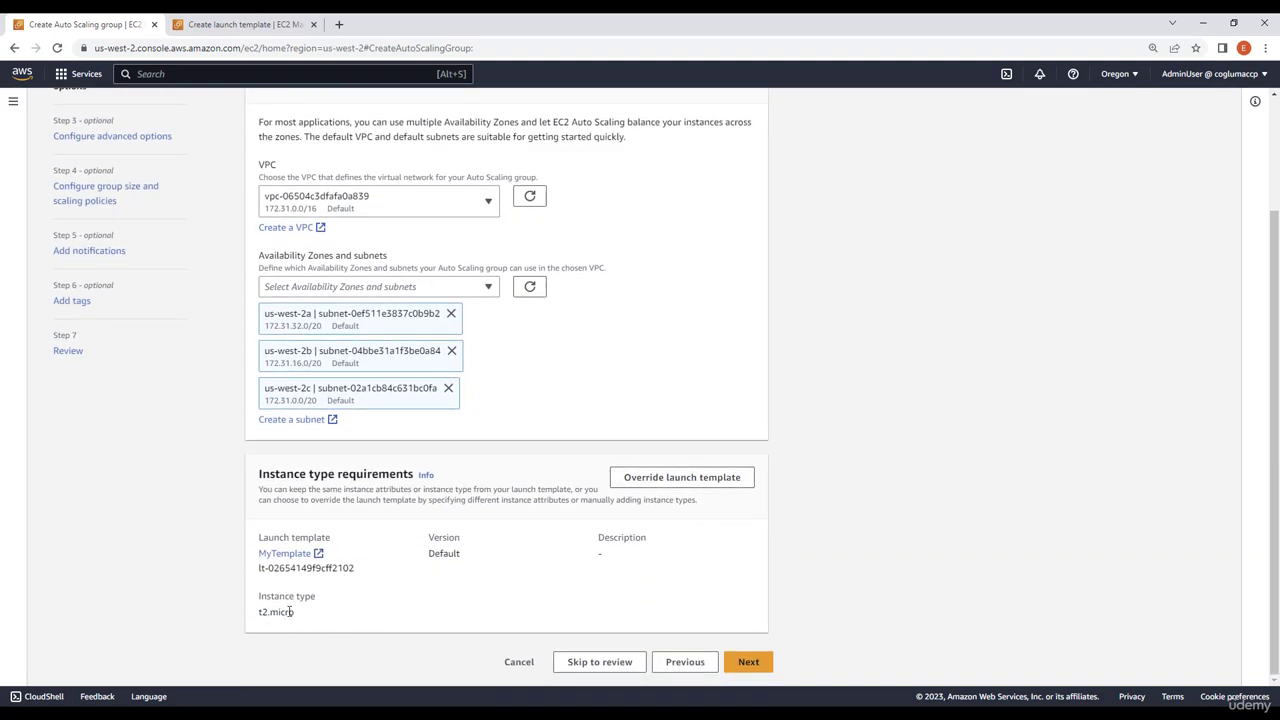
{"action": "left_click", "coordinate": [763, 668]}
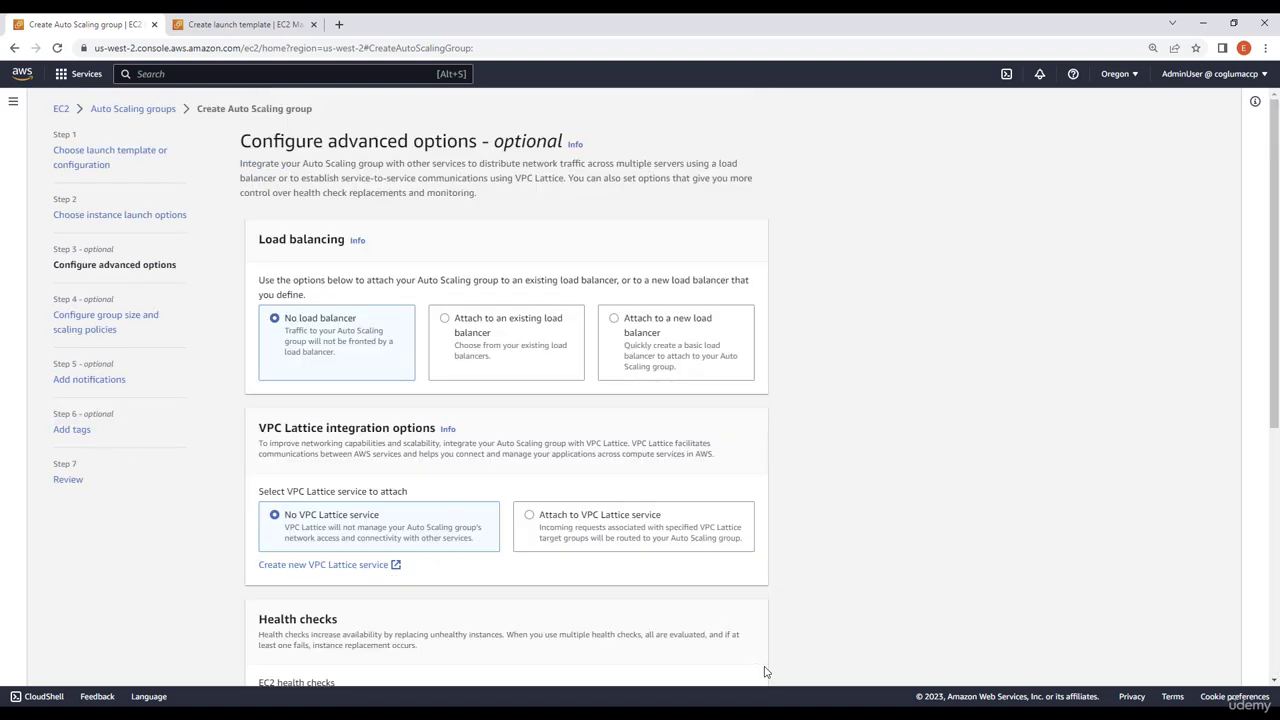
Attach a new Application Load Balancer to the Auto Scaling group and make its scheme Internet-facing
{"action": "left_click", "coordinate": [657, 340]}
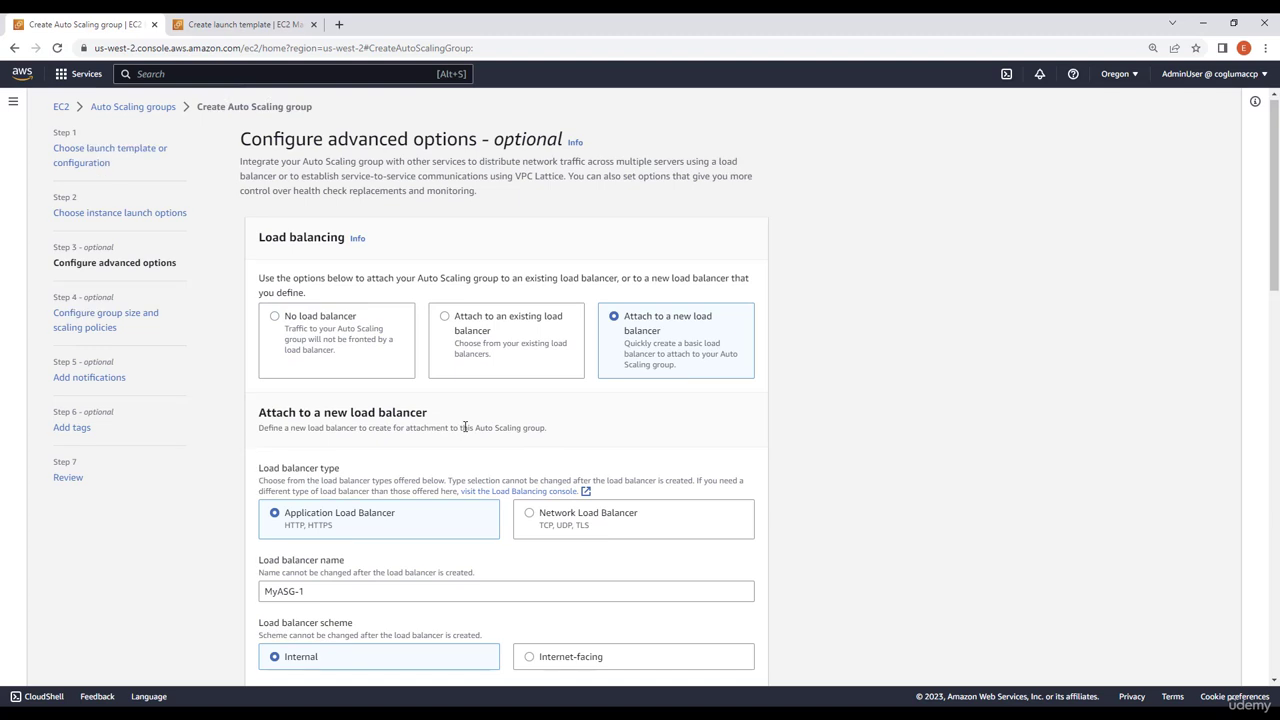
{"action": "scroll", "coordinate": [461, 432], "scroll_direction": "down", "scroll_amount": 1}
{"action": "scroll", "coordinate": [414, 532], "scroll_direction": "down", "scroll_amount": 1}
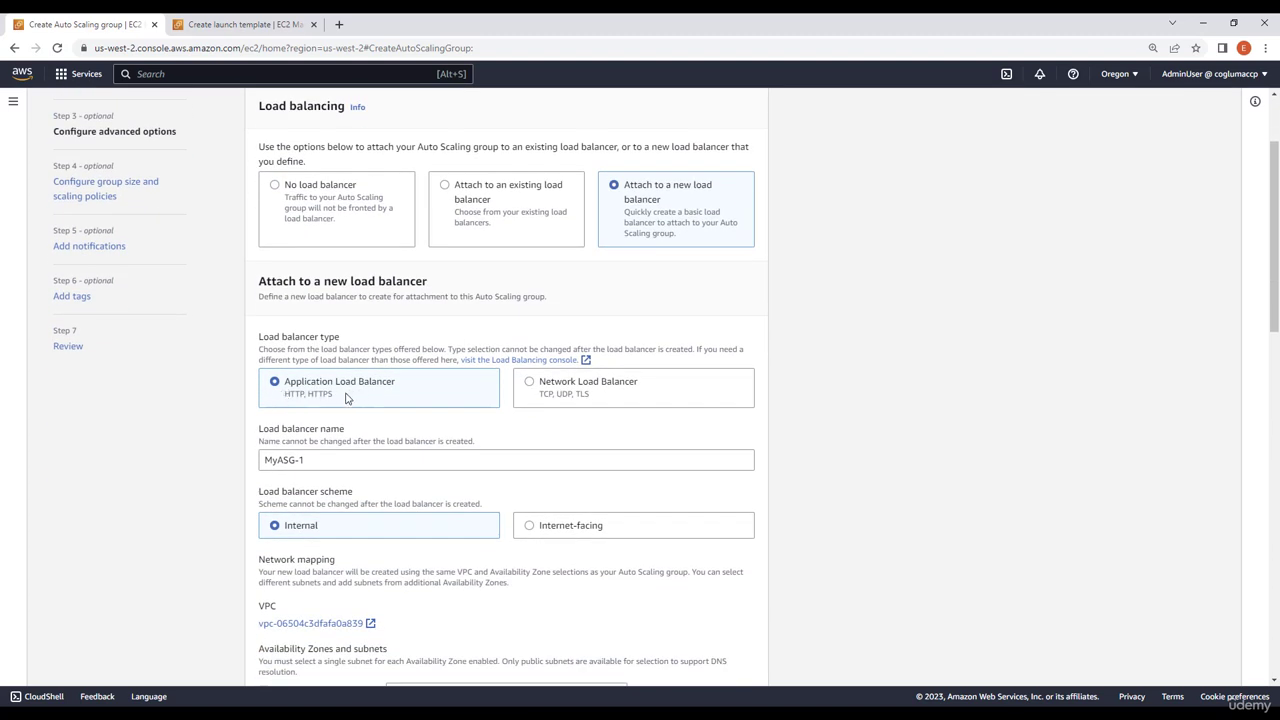
{"action": "scroll", "coordinate": [320, 440], "scroll_direction": "down", "scroll_amount": 2}
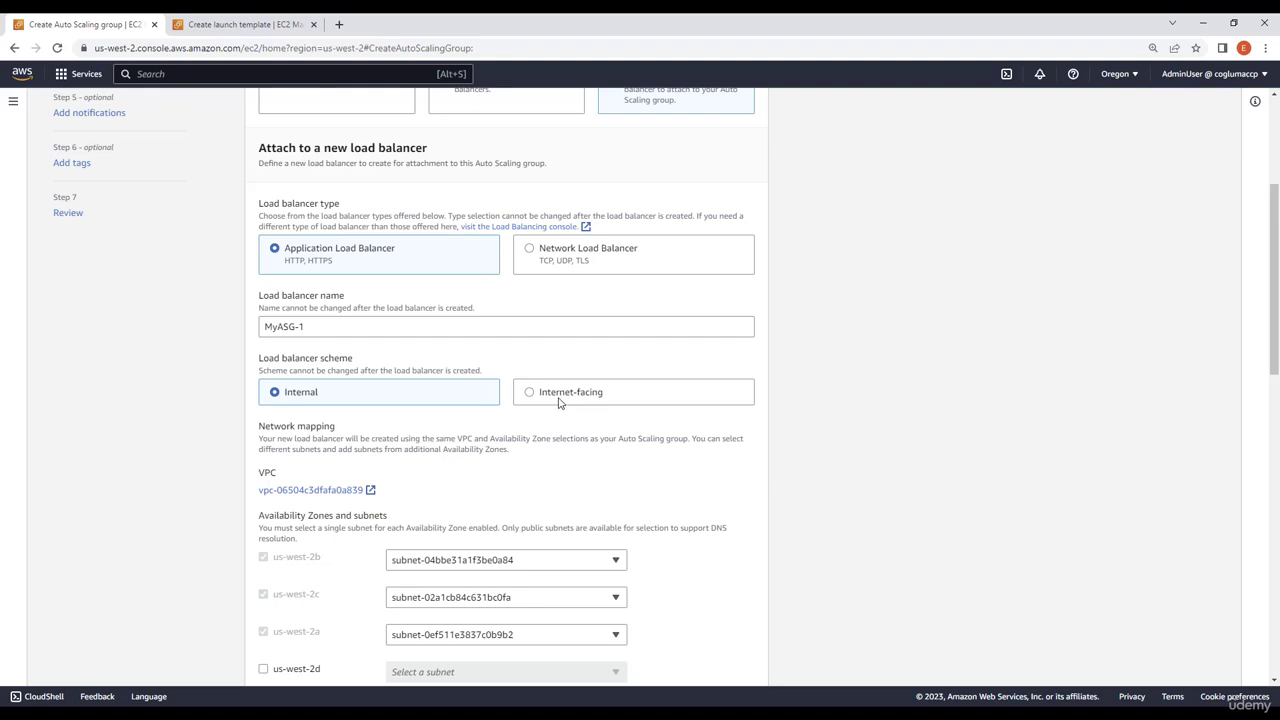
{"action": "left_click", "coordinate": [559, 401]}
Set the load balancer listener's default routing on port 80 to create a new target group
{"action": "scroll", "coordinate": [433, 437], "scroll_direction": "down", "scroll_amount": 1}
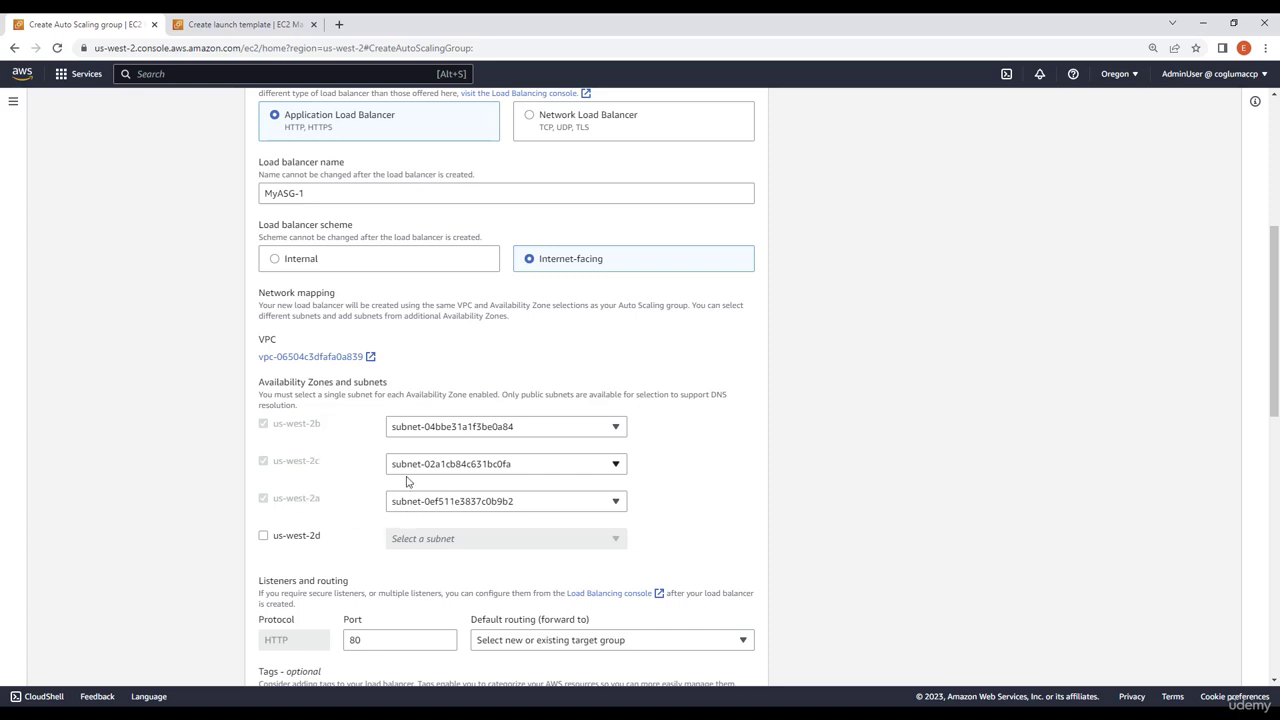
{"action": "scroll", "coordinate": [420, 490], "scroll_direction": "down", "scroll_amount": 3}
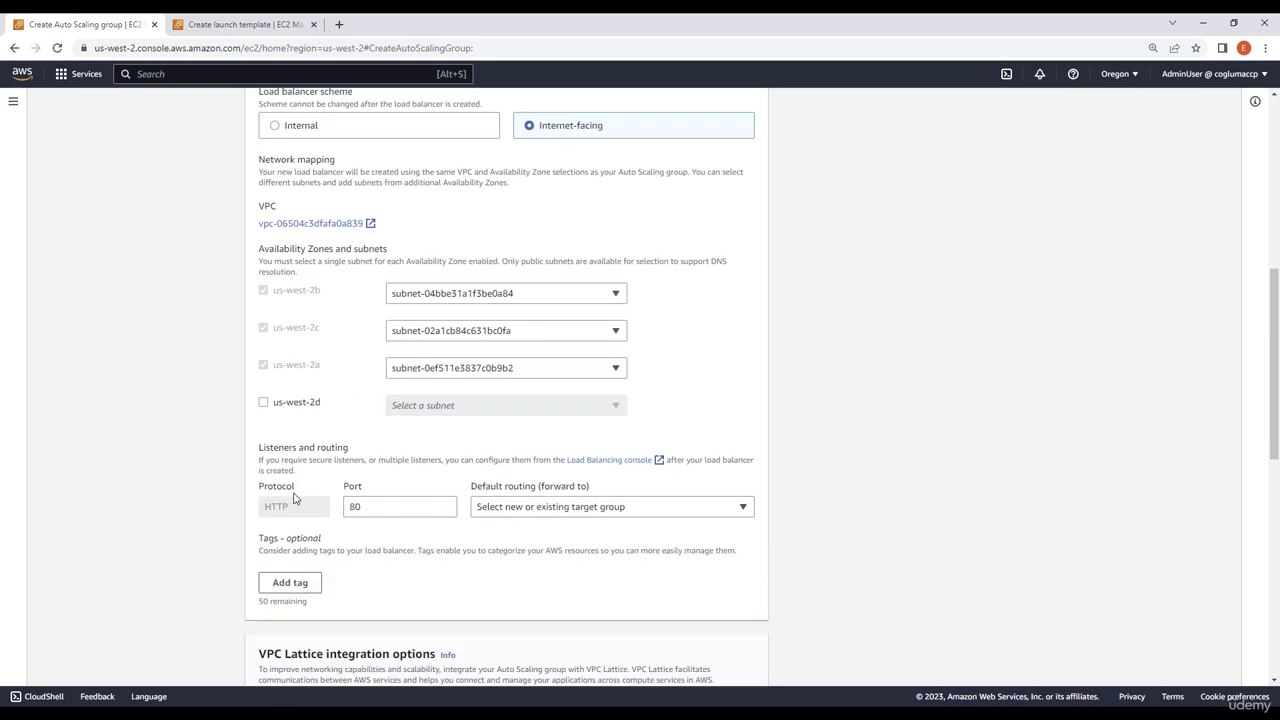
{"action": "left_click", "coordinate": [503, 510]}
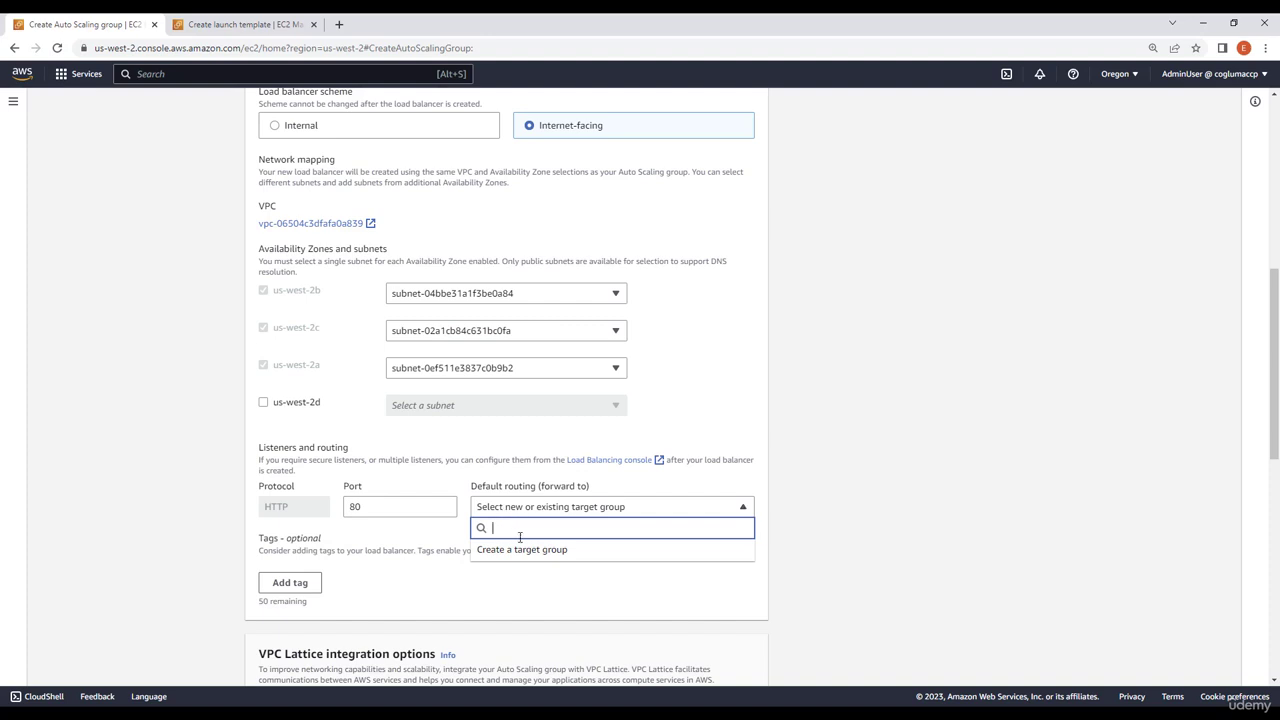
{"action": "left_click", "coordinate": [522, 550]}
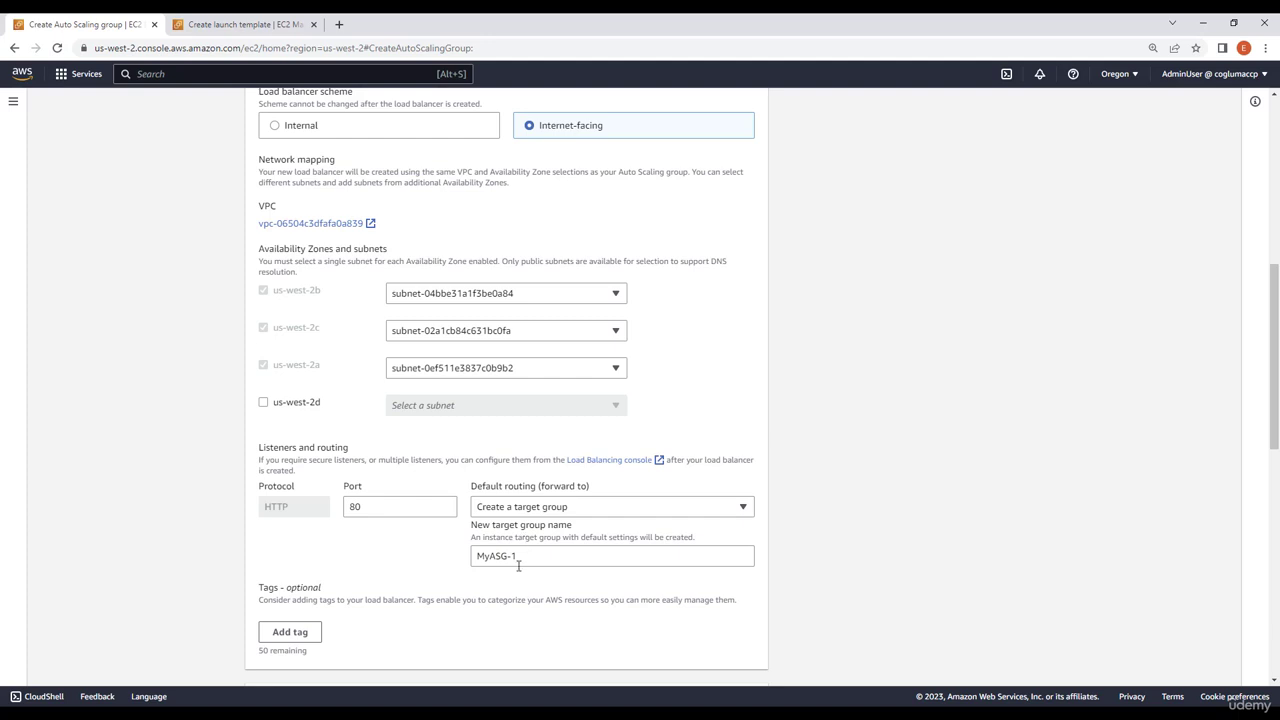
Turn on Elastic Load Balancing health checks and continue to the group size and scaling policies
{"action": "scroll", "coordinate": [538, 549], "scroll_direction": "down", "scroll_amount": 3}
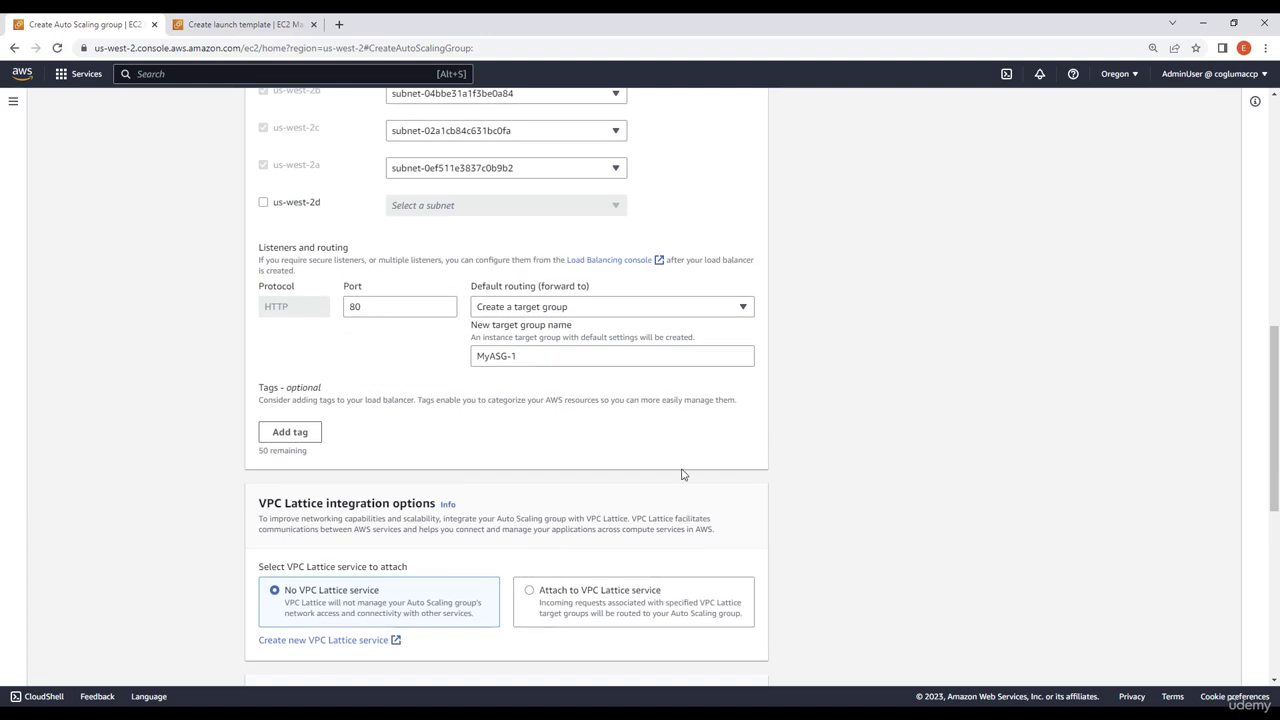
{"action": "scroll", "coordinate": [483, 600], "scroll_direction": "down", "scroll_amount": 6}
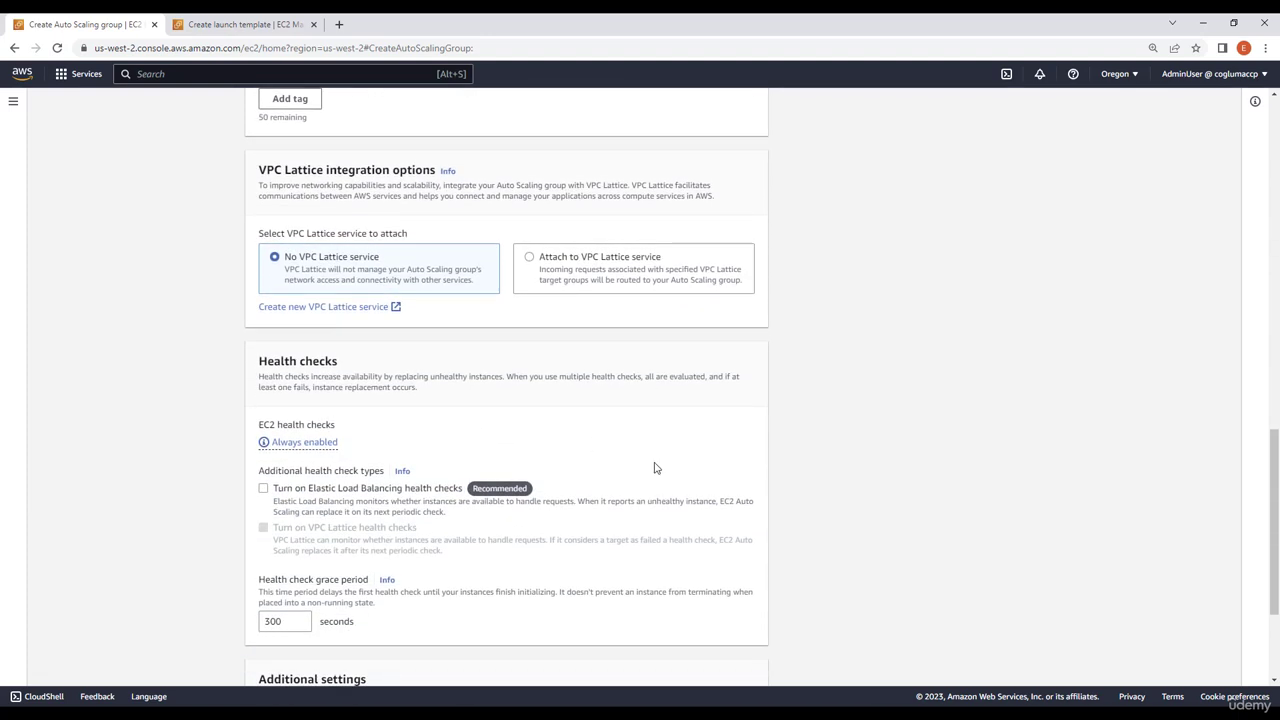
{"action": "left_click", "coordinate": [264, 355]}
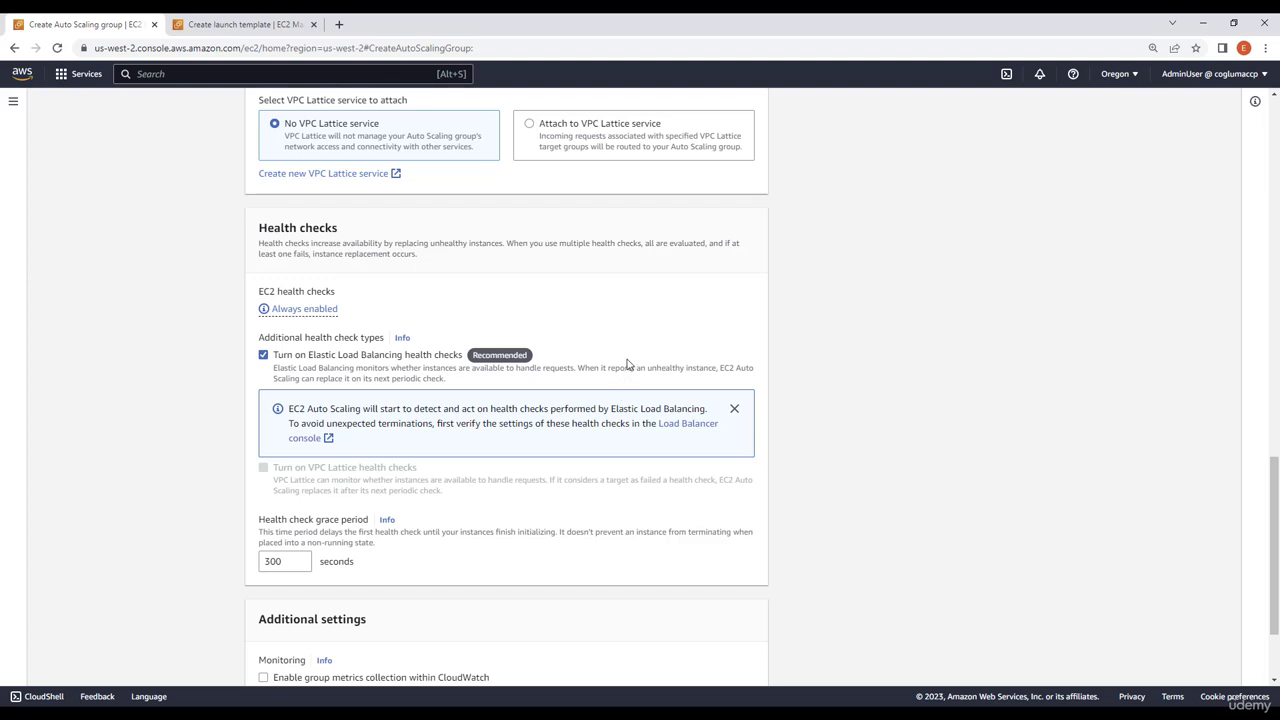
{"action": "scroll", "coordinate": [615, 360], "scroll_direction": "down", "scroll_amount": 2}
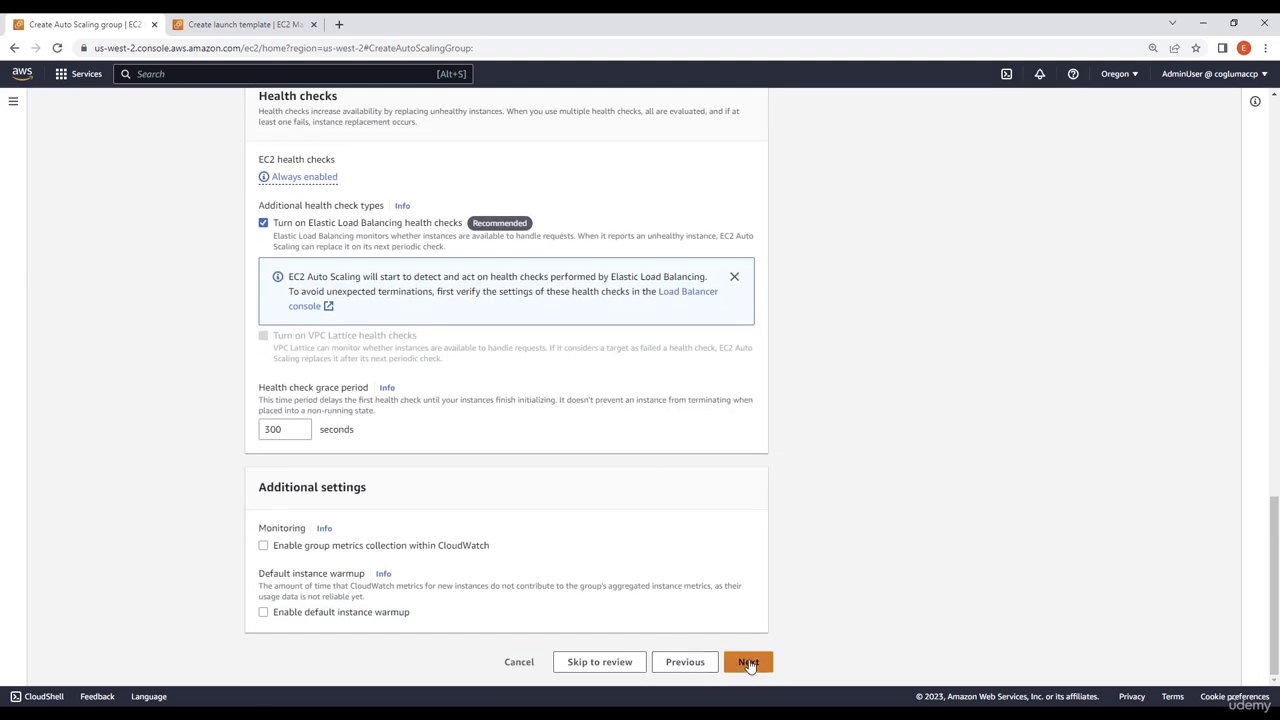
{"action": "left_click", "coordinate": [749, 663]}
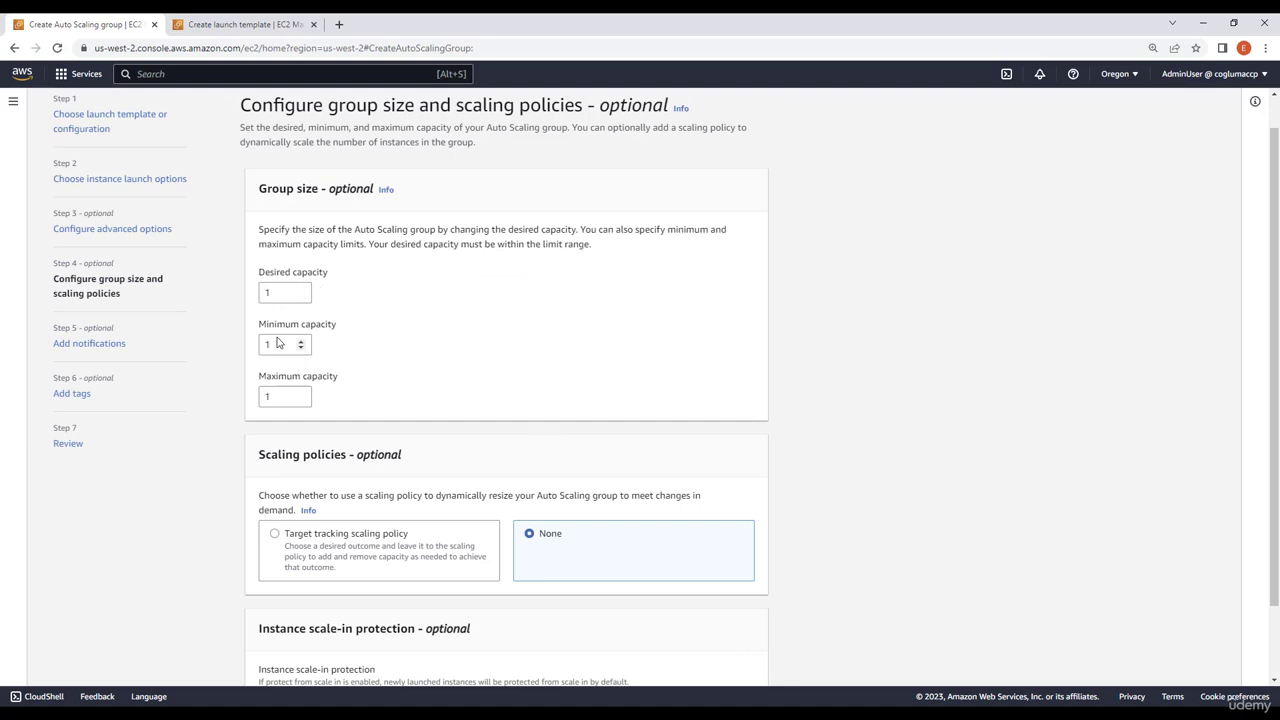
Set desired capacity to 2, minimum capacity to 2 and maximum capacity to 3, and continue without a scaling policy
{"action": "left_click_drag", "start_coordinate": [276, 293], "coordinate": [253, 298]}
{"action": "type", "text": "2"}
{"action": "left_click_drag", "start_coordinate": [290, 345], "coordinate": [225, 347]}
{"action": "type", "text": "2"}
{"action": "left_click_drag", "start_coordinate": [286, 396], "coordinate": [247, 395]}
{"action": "type", "text": "3"}
{"action": "left_click", "coordinate": [610, 492]}
{"action": "scroll", "coordinate": [623, 512], "scroll_direction": "down", "scroll_amount": 1}
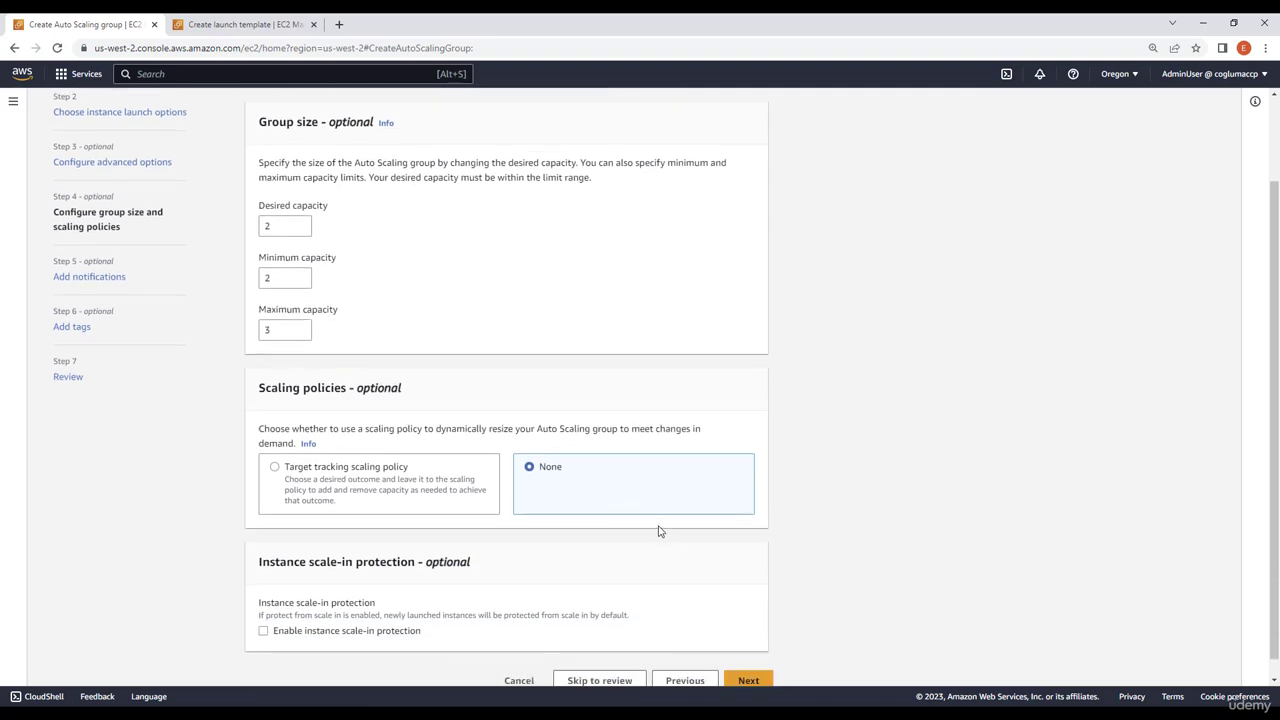
{"action": "scroll", "coordinate": [700, 600], "scroll_direction": "down", "scroll_amount": 1}
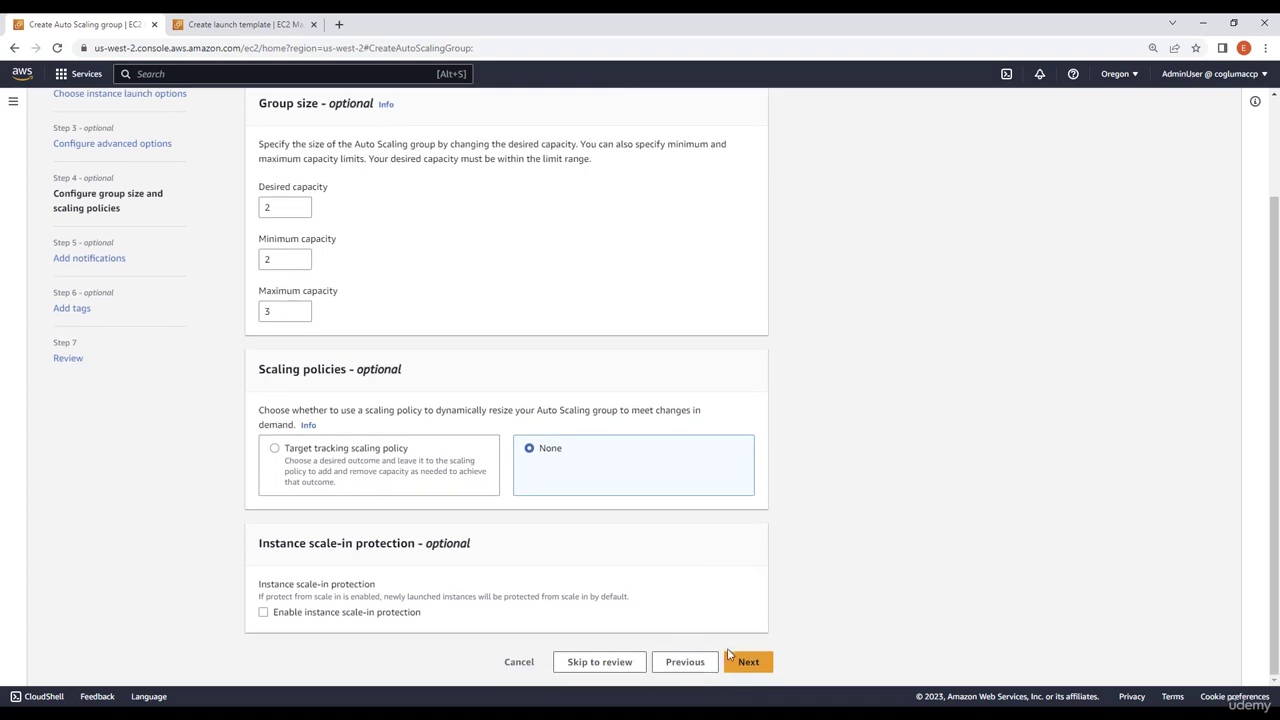
{"action": "left_click", "coordinate": [747, 663]}
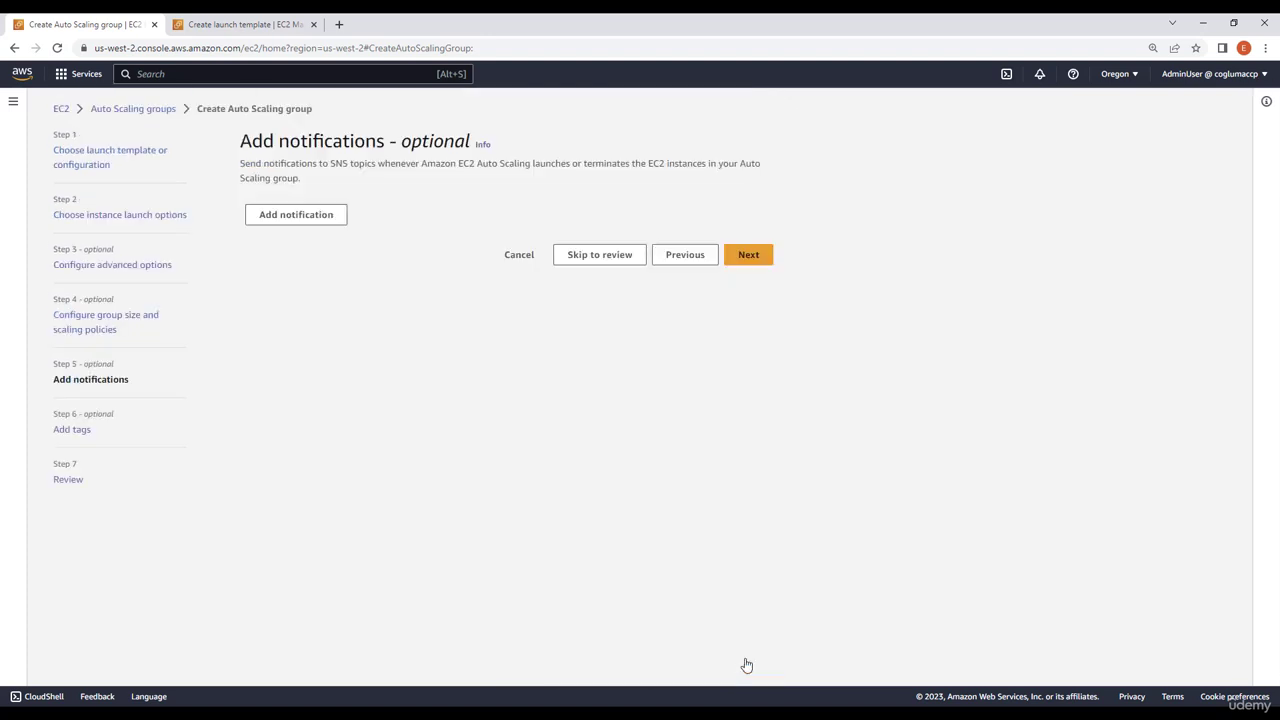
Skip the optional notifications and tags, and create the Auto Scaling group from the review page
{"action": "left_click", "coordinate": [751, 262]}
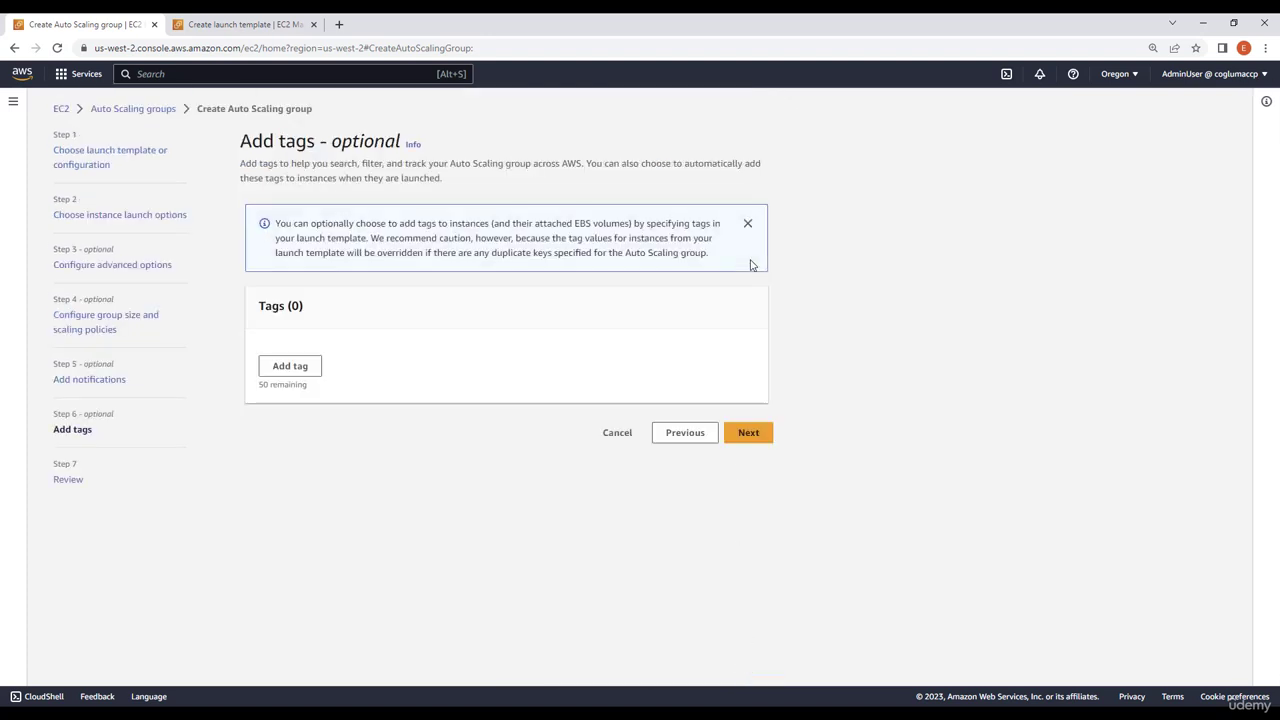
{"action": "left_click", "coordinate": [745, 433]}
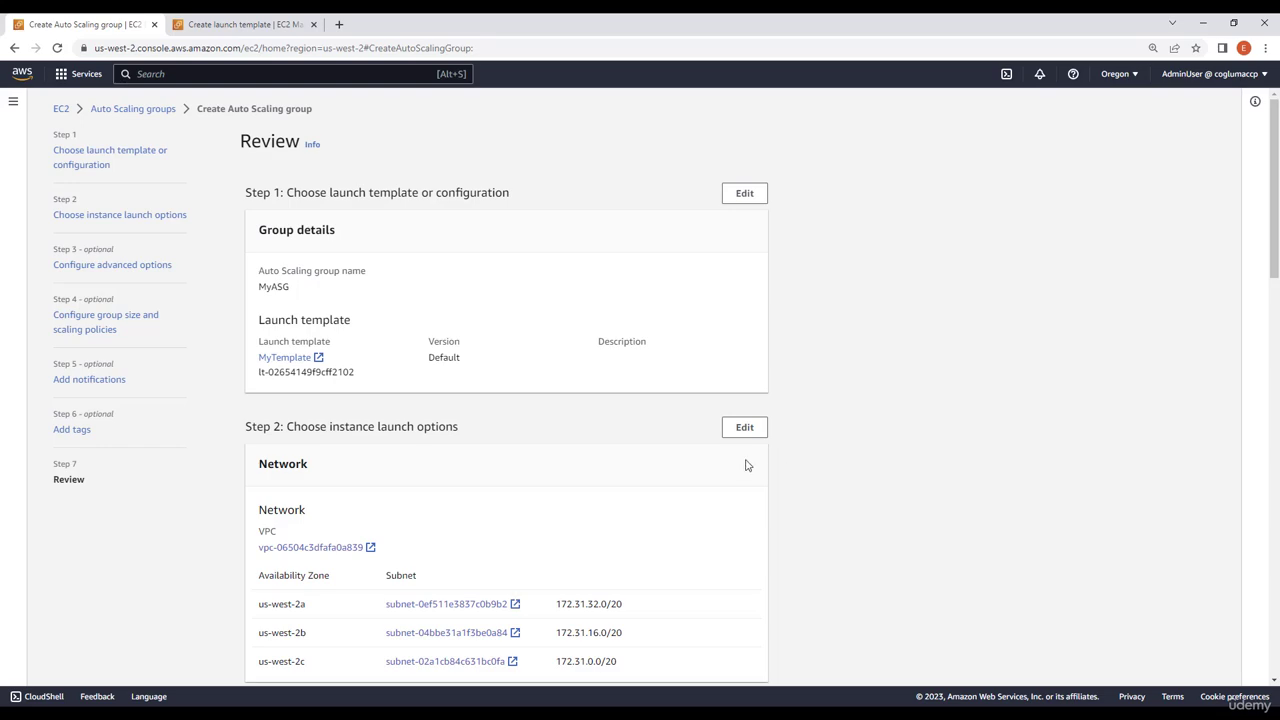
{"action": "scroll", "coordinate": [745, 465], "scroll_direction": "down", "scroll_amount": 12}
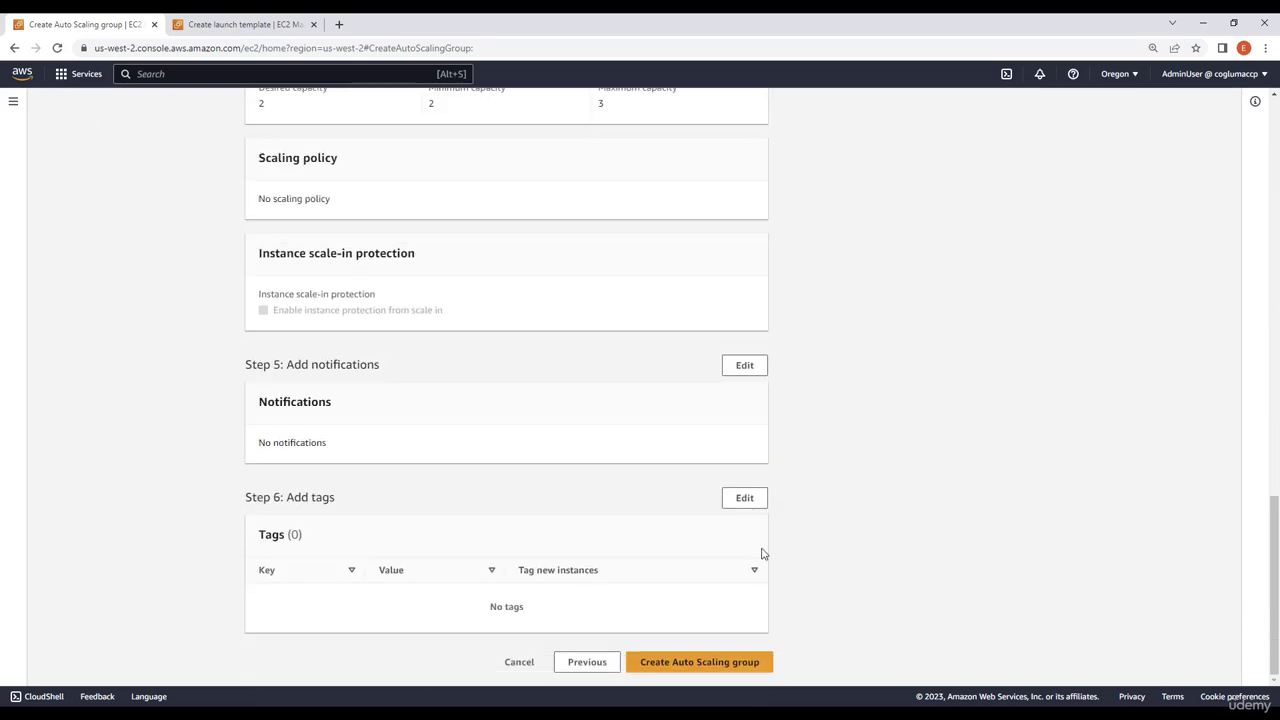
{"action": "left_click", "coordinate": [698, 671]}
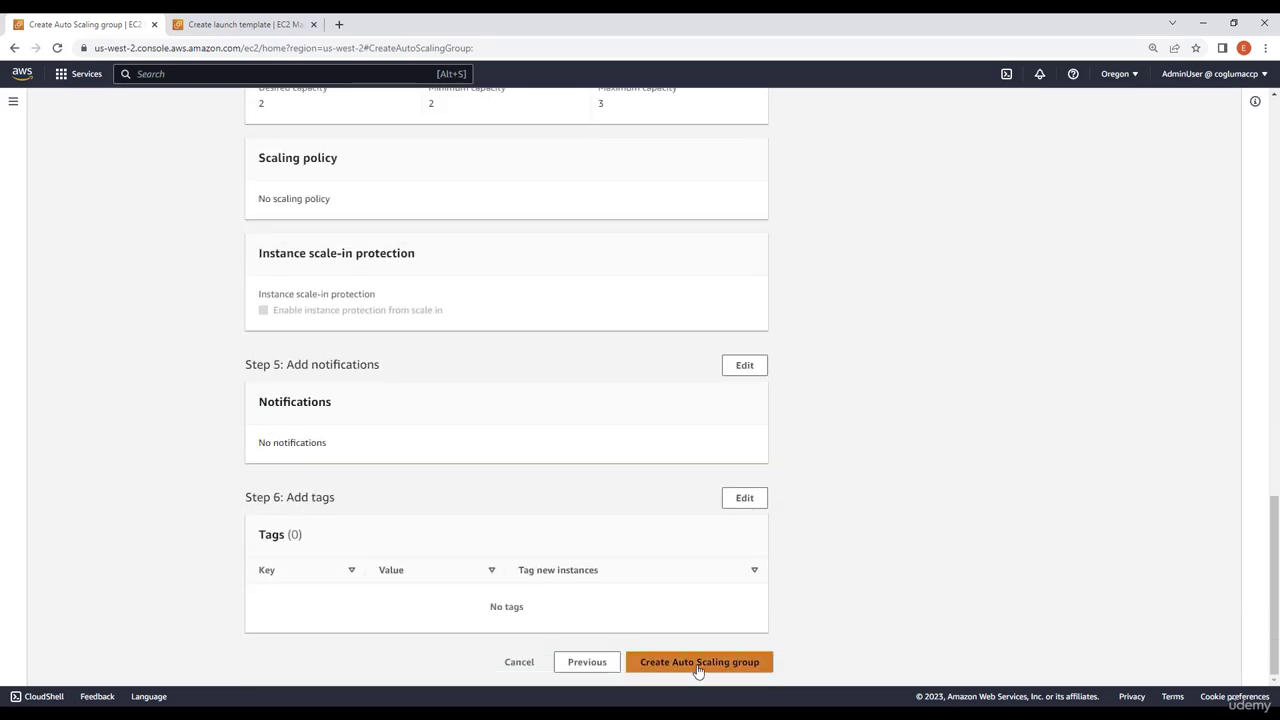
{"action": "left_click", "coordinate": [698, 662]}
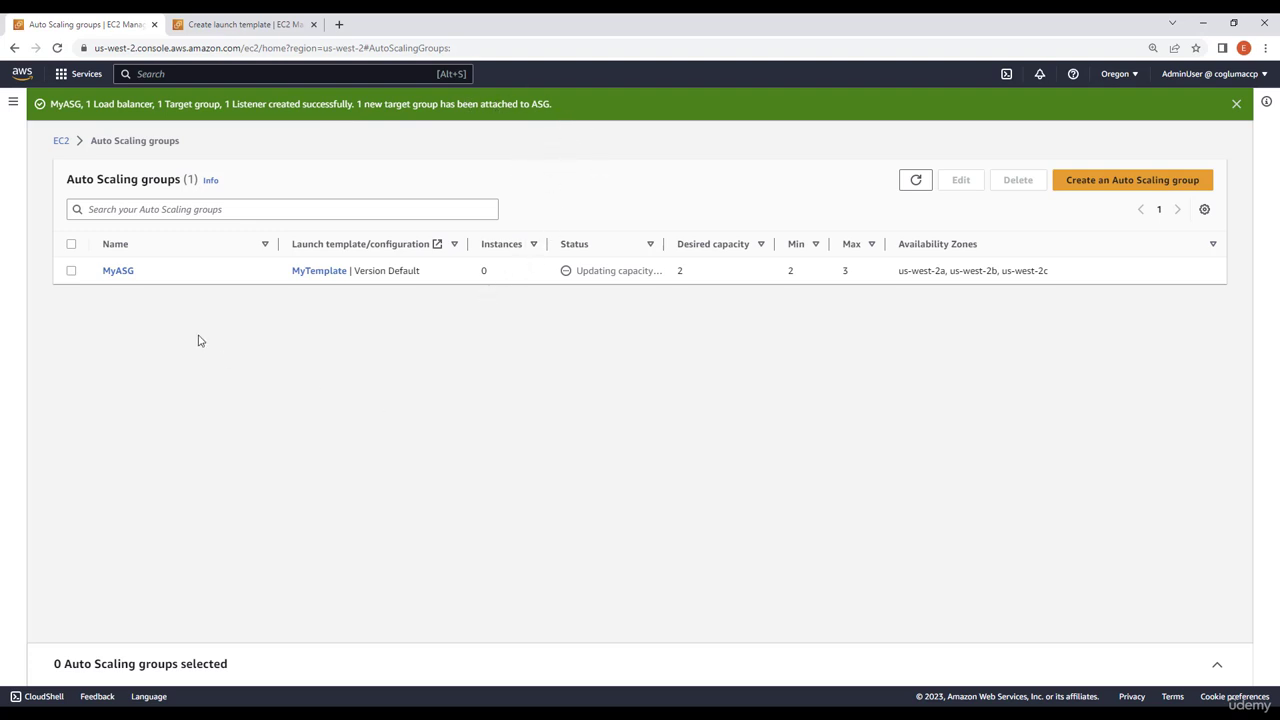
Open the details of MyASG and review its group capacity and launch template settings
{"action": "left_click", "coordinate": [118, 271]}
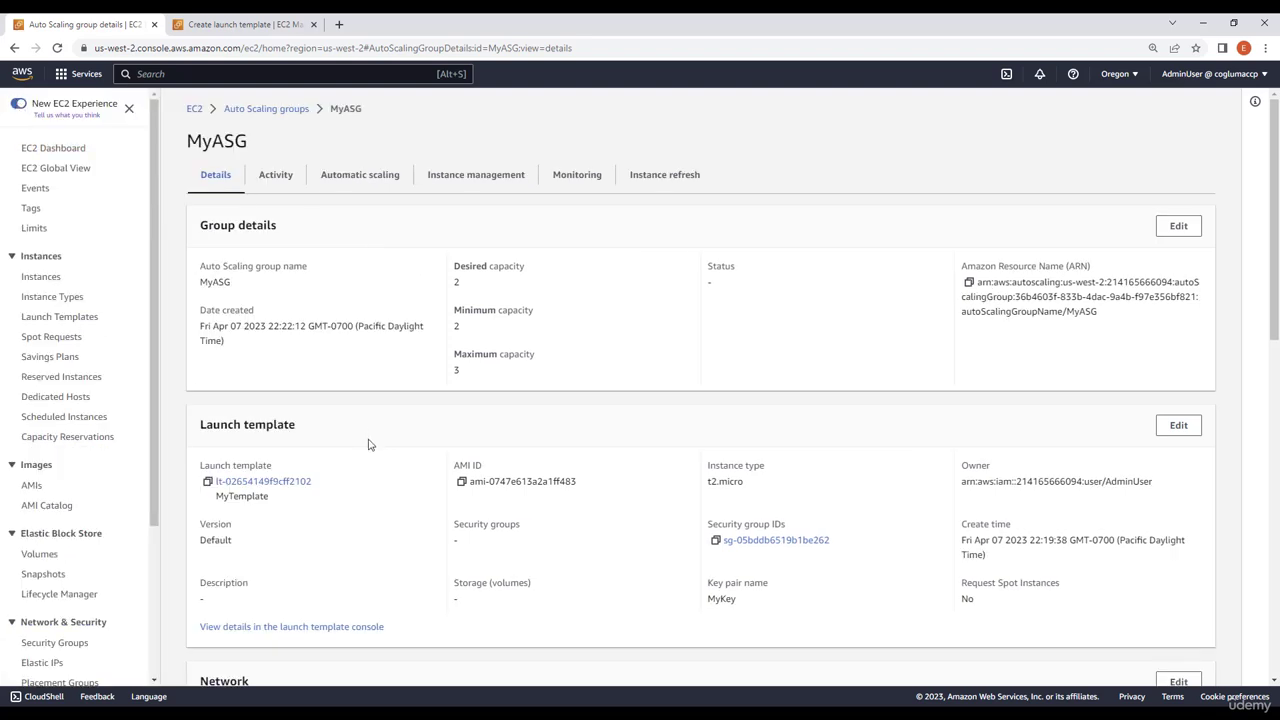
{"action": "scroll", "coordinate": [369, 457], "scroll_direction": "down", "scroll_amount": 1}
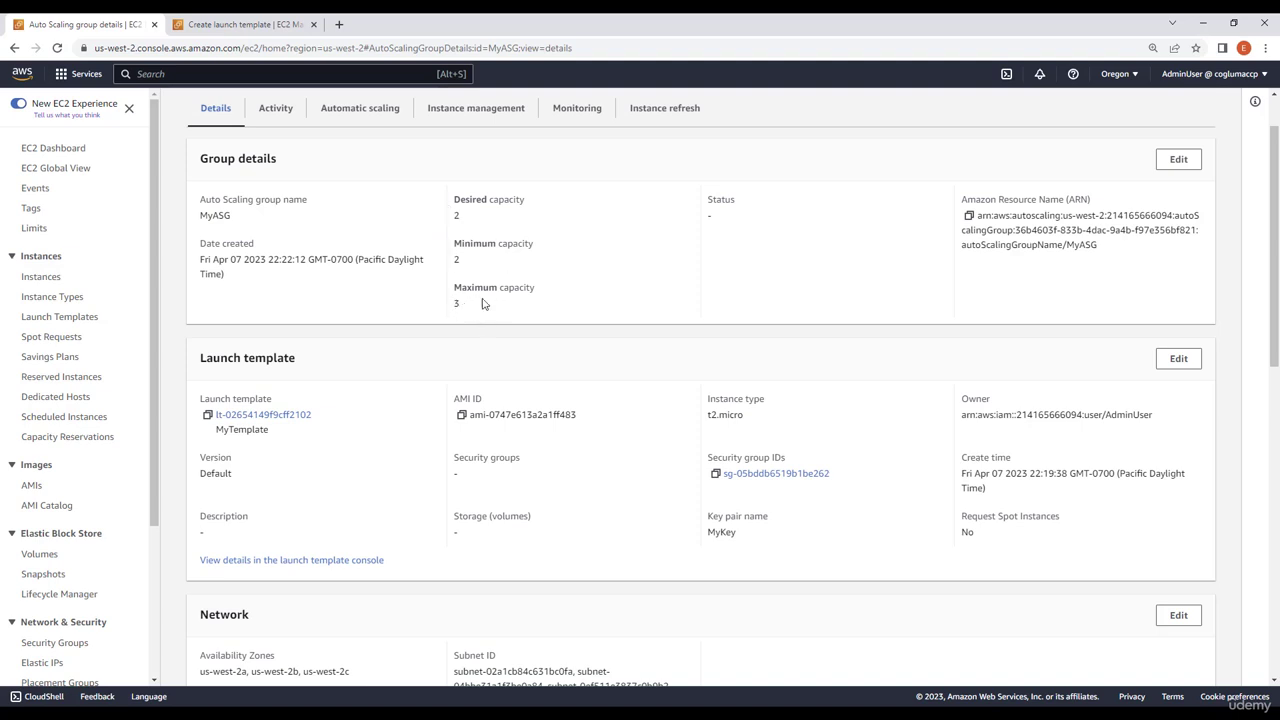
{"action": "scroll", "coordinate": [88, 520], "scroll_direction": "down", "scroll_amount": 3}
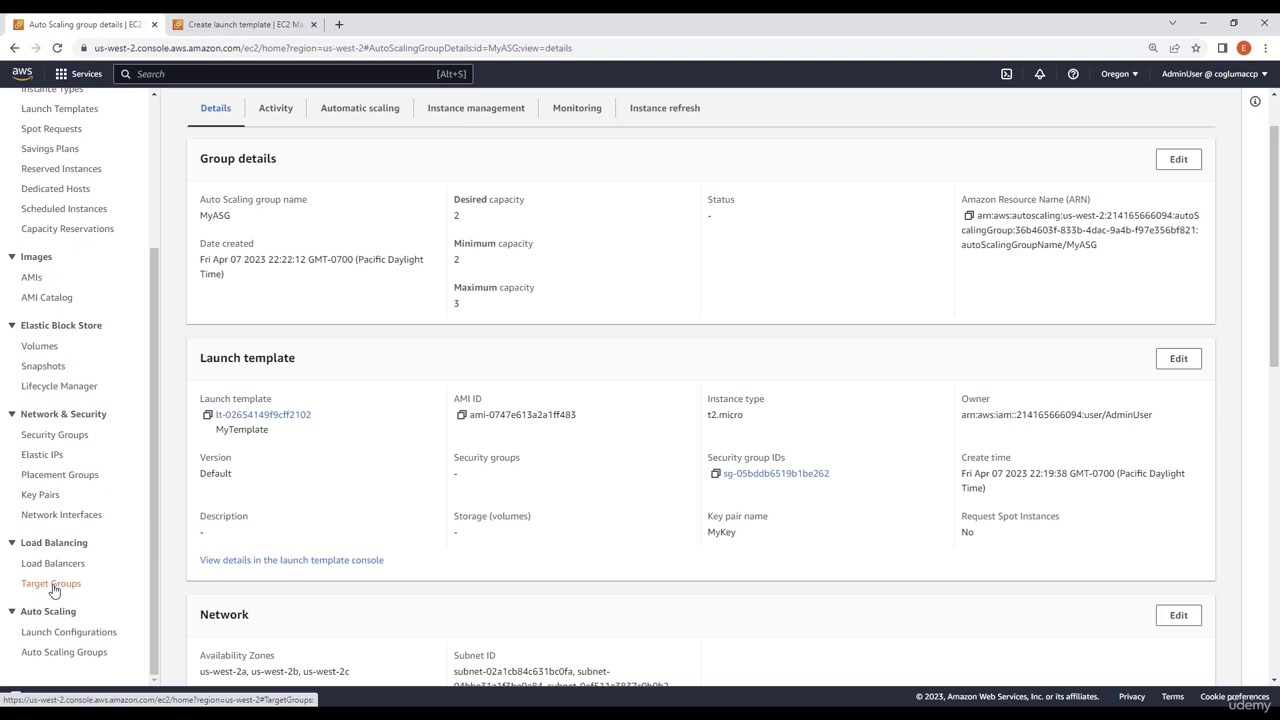
Check the target groups and load balancers lists for the new MyASG-1 entries and refresh the load balancer's state
{"action": "left_click", "coordinate": [51, 584]}
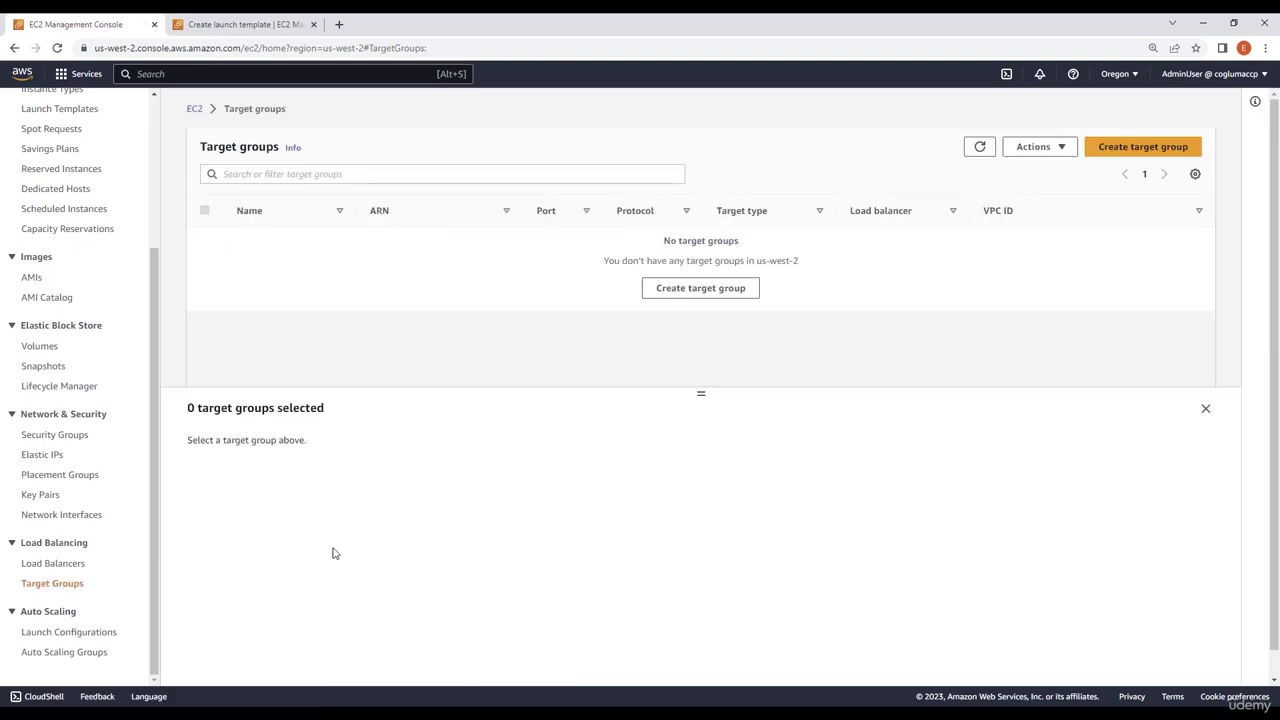
{"action": "left_click", "coordinate": [62, 566]}
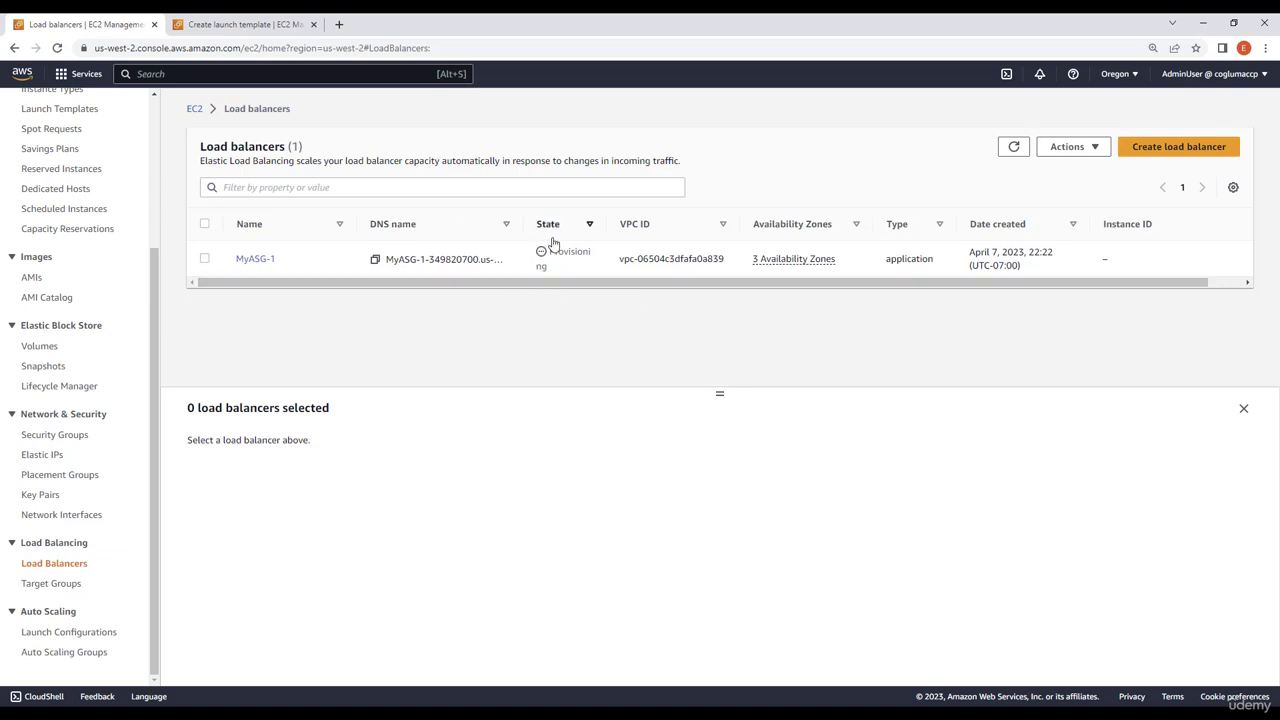
{"action": "left_click", "coordinate": [52, 583]}
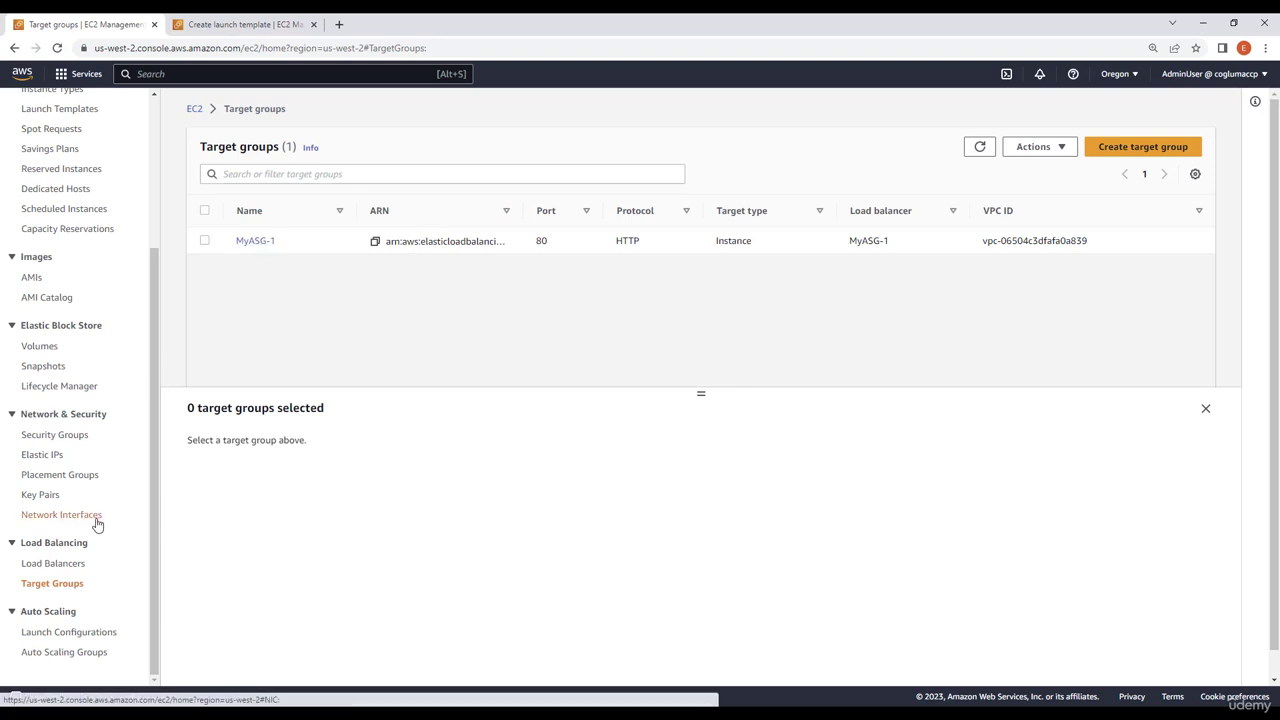
{"action": "left_click", "coordinate": [79, 568]}
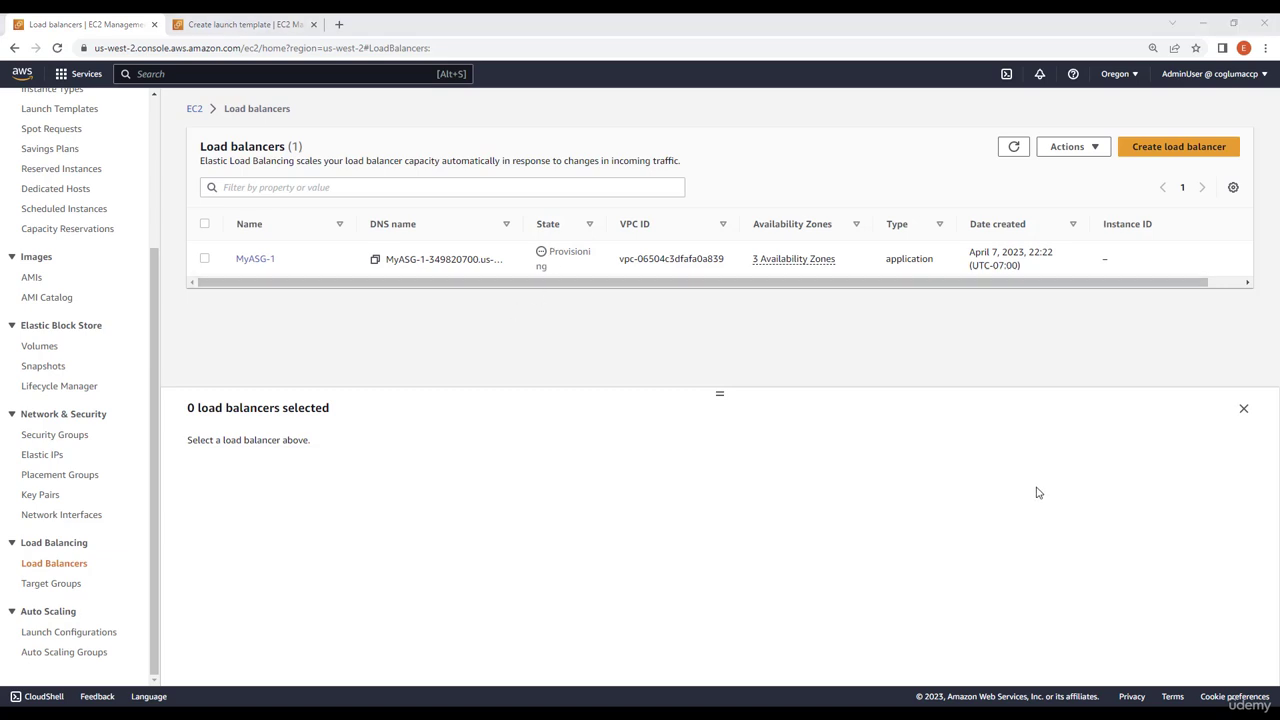
{"action": "left_click", "coordinate": [1014, 150]}
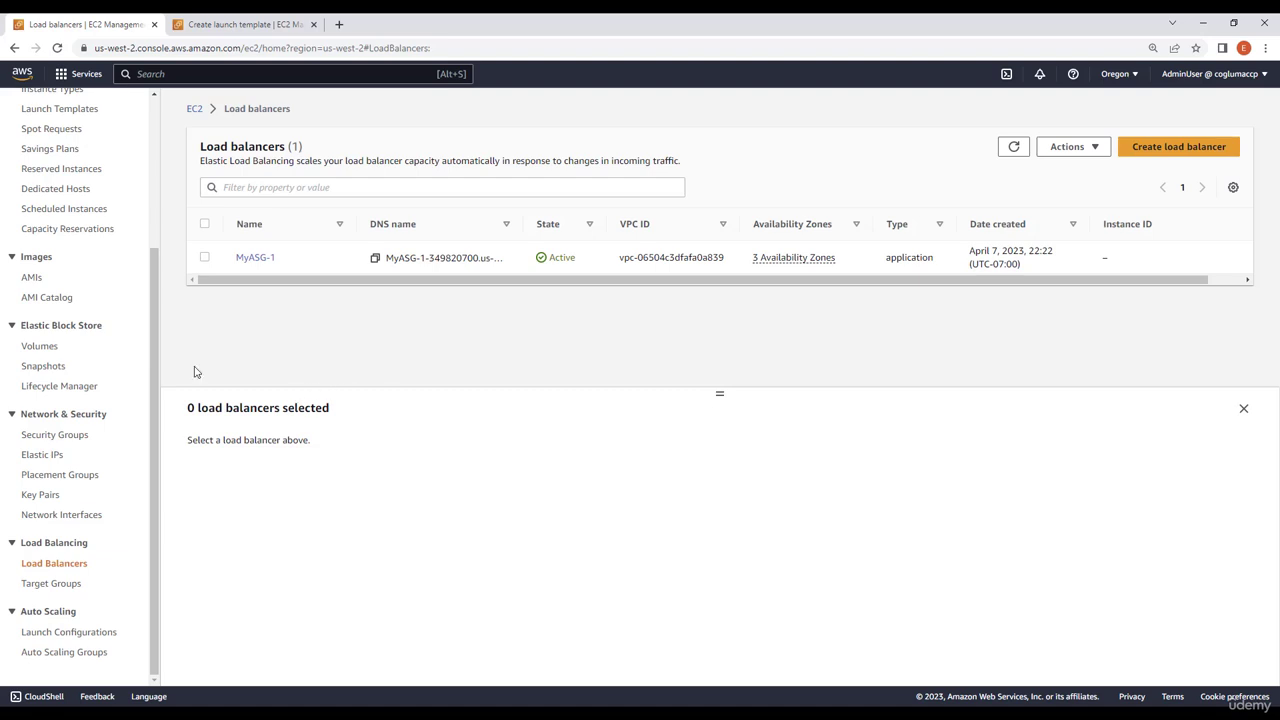
Open the MyASG-1 target group and examine the health status and zones of its registered targets
{"action": "left_click", "coordinate": [65, 586]}
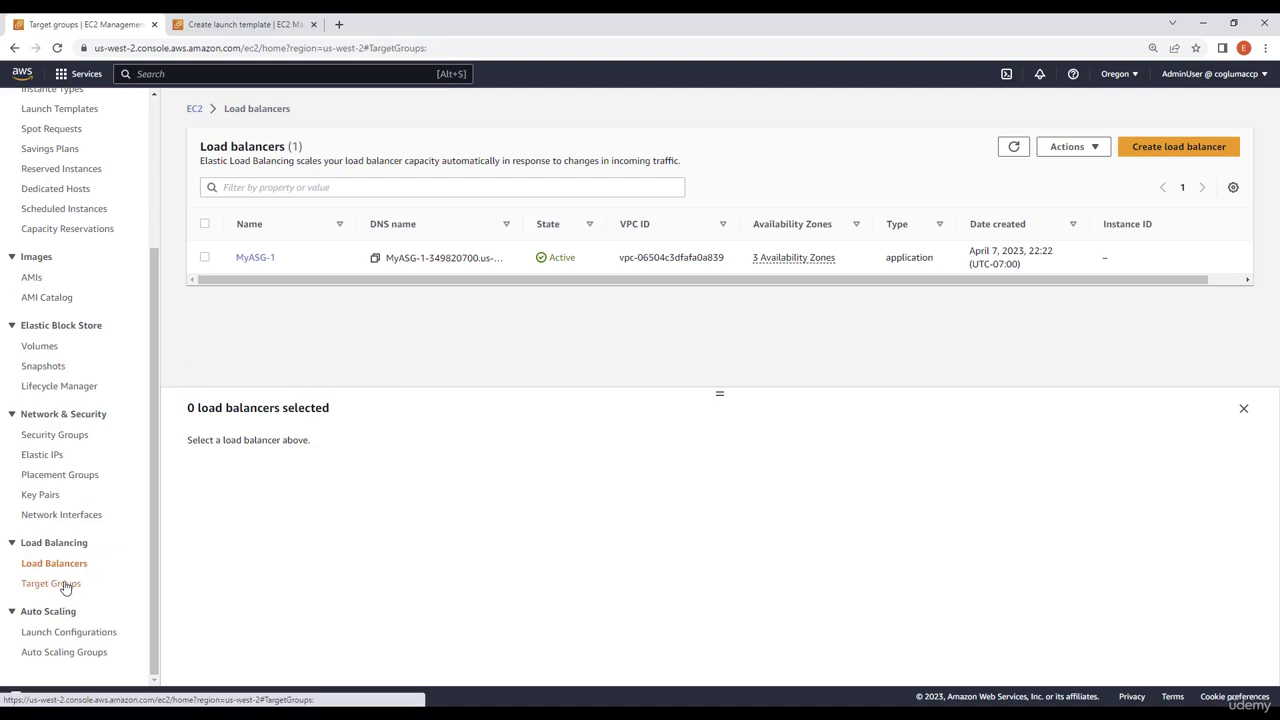
{"action": "left_click", "coordinate": [258, 242]}
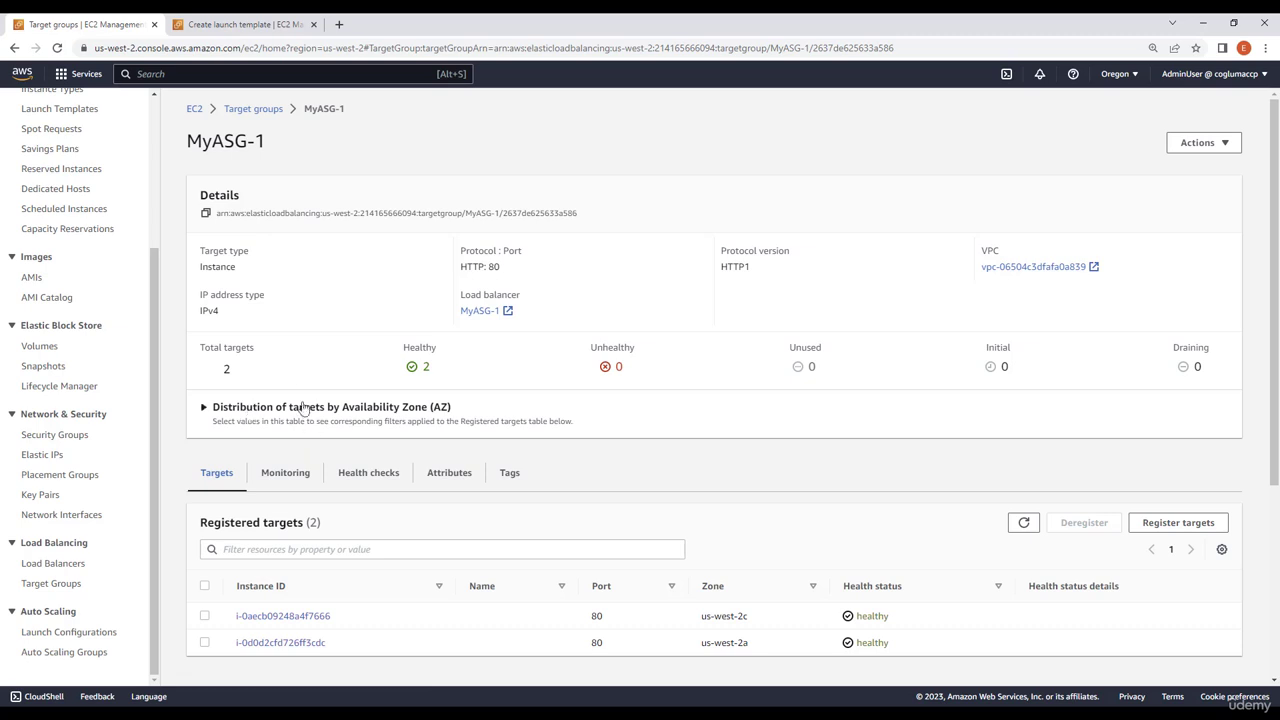
{"action": "scroll", "coordinate": [295, 387], "scroll_direction": "down", "scroll_amount": 1}
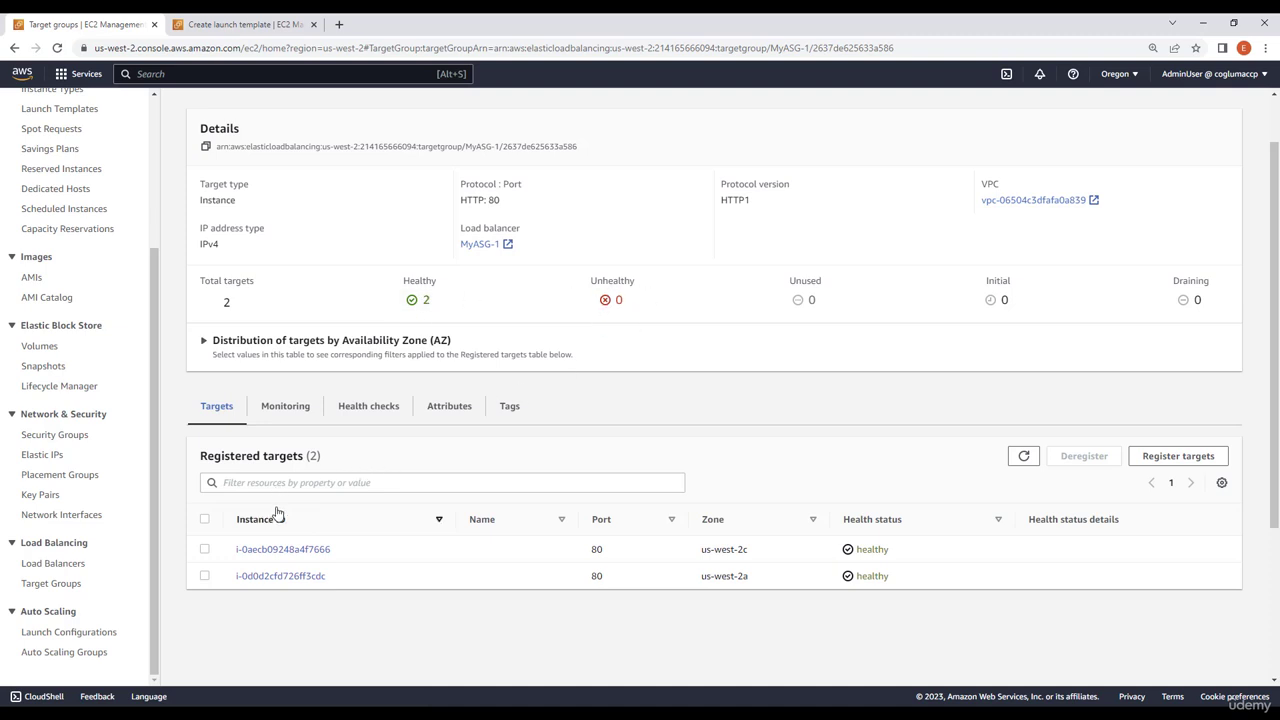
Copy the DNS name of the MyASG-1 load balancer and load it in the browser tab showing the launch template page
{"action": "left_click", "coordinate": [80, 566]}
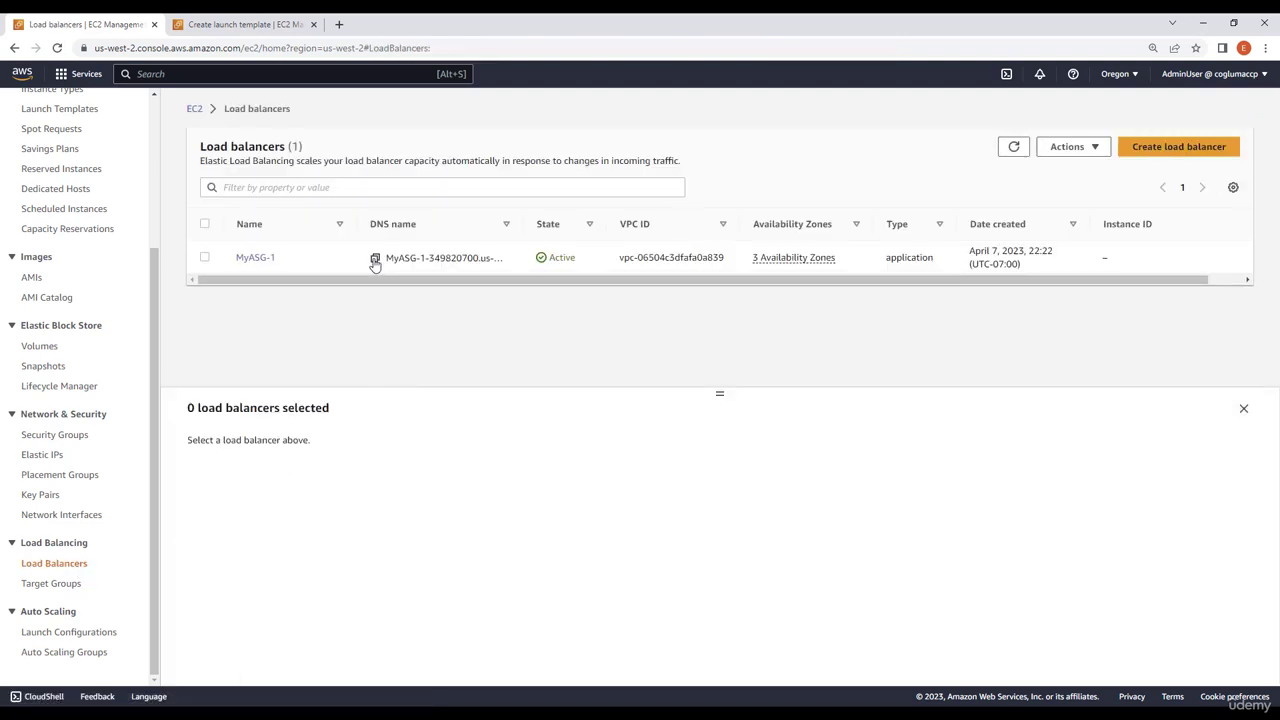
{"action": "left_click", "coordinate": [375, 259]}
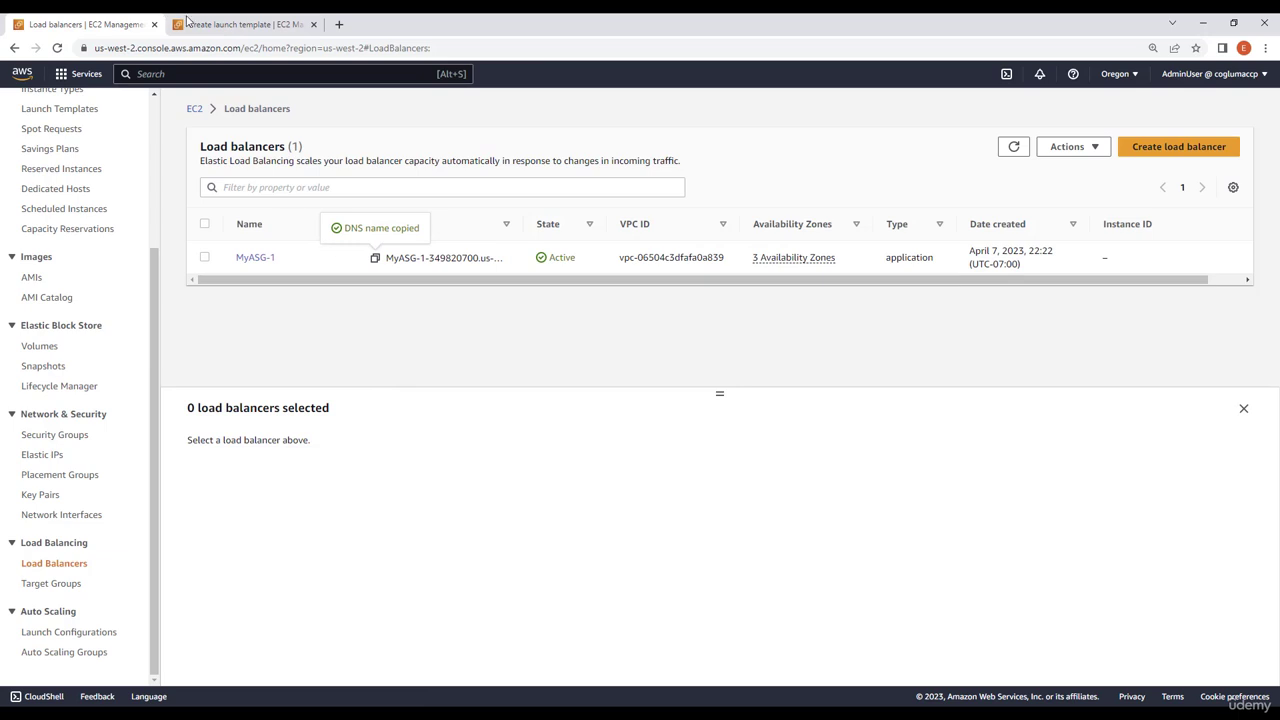
{"action": "left_click", "coordinate": [218, 24]}
{"action": "right_click", "coordinate": [220, 47]}
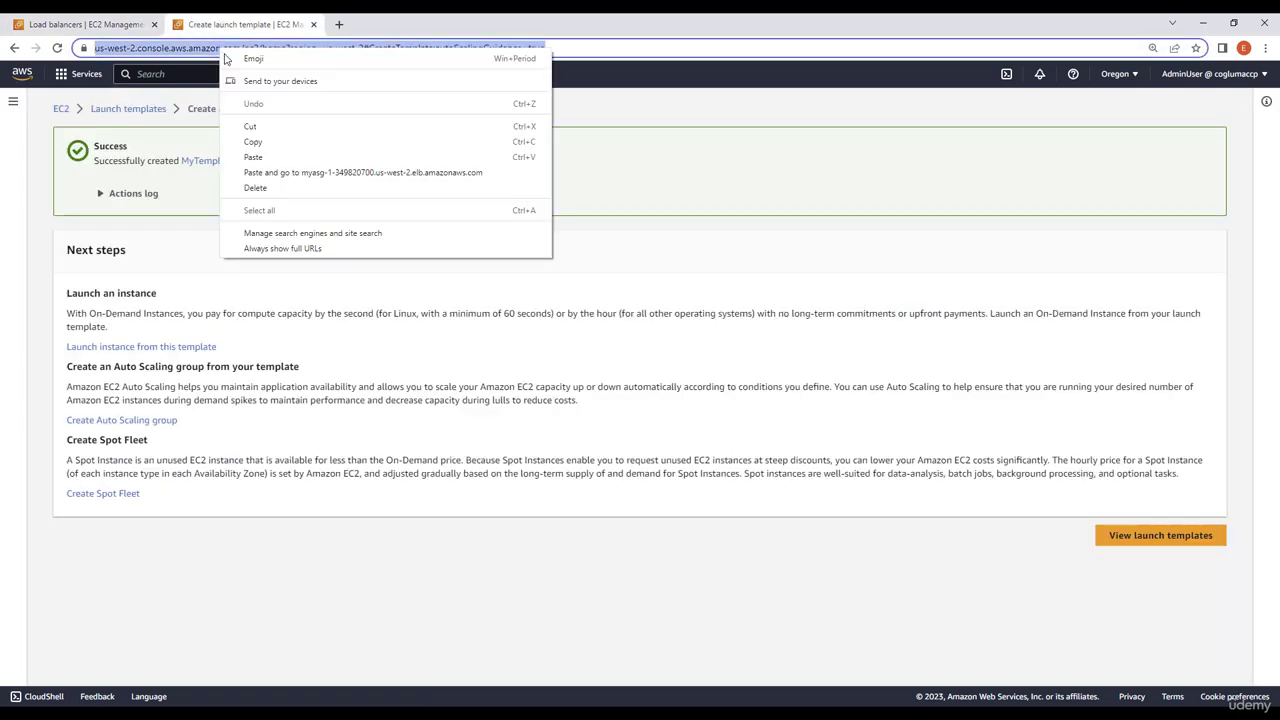
{"action": "left_click", "coordinate": [251, 148]}
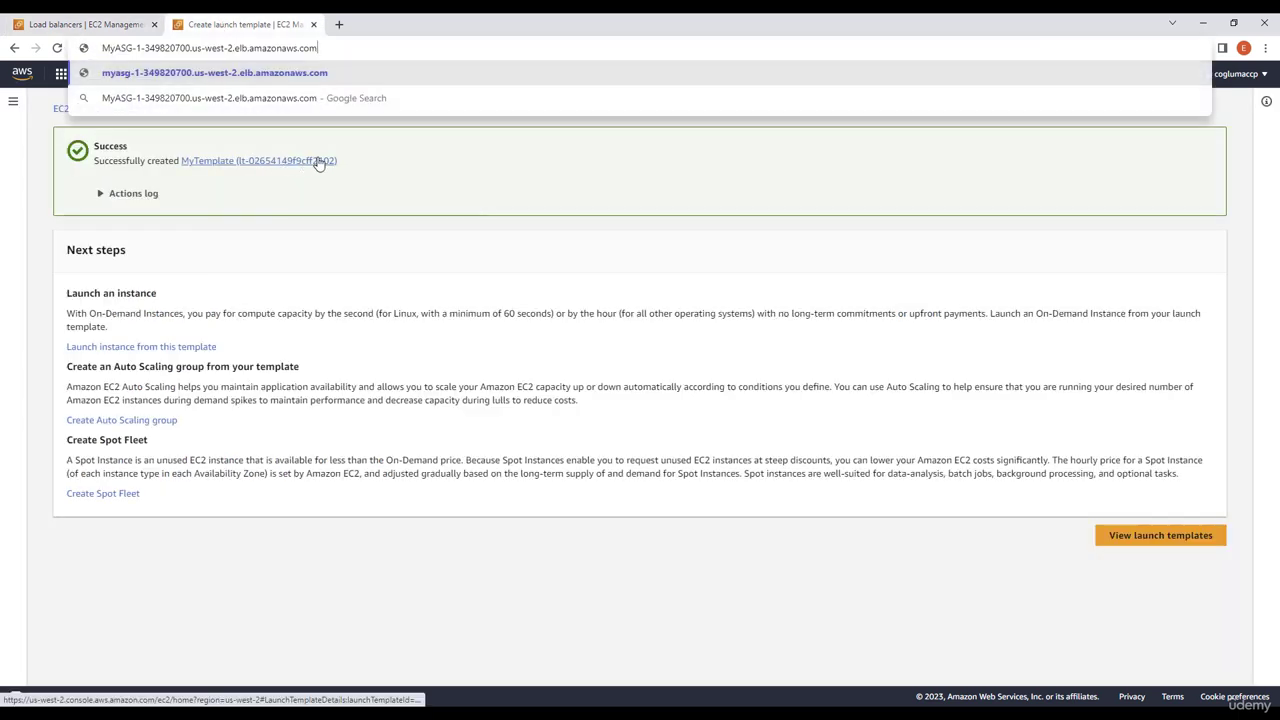
{"action": "key", "text": "Return"}
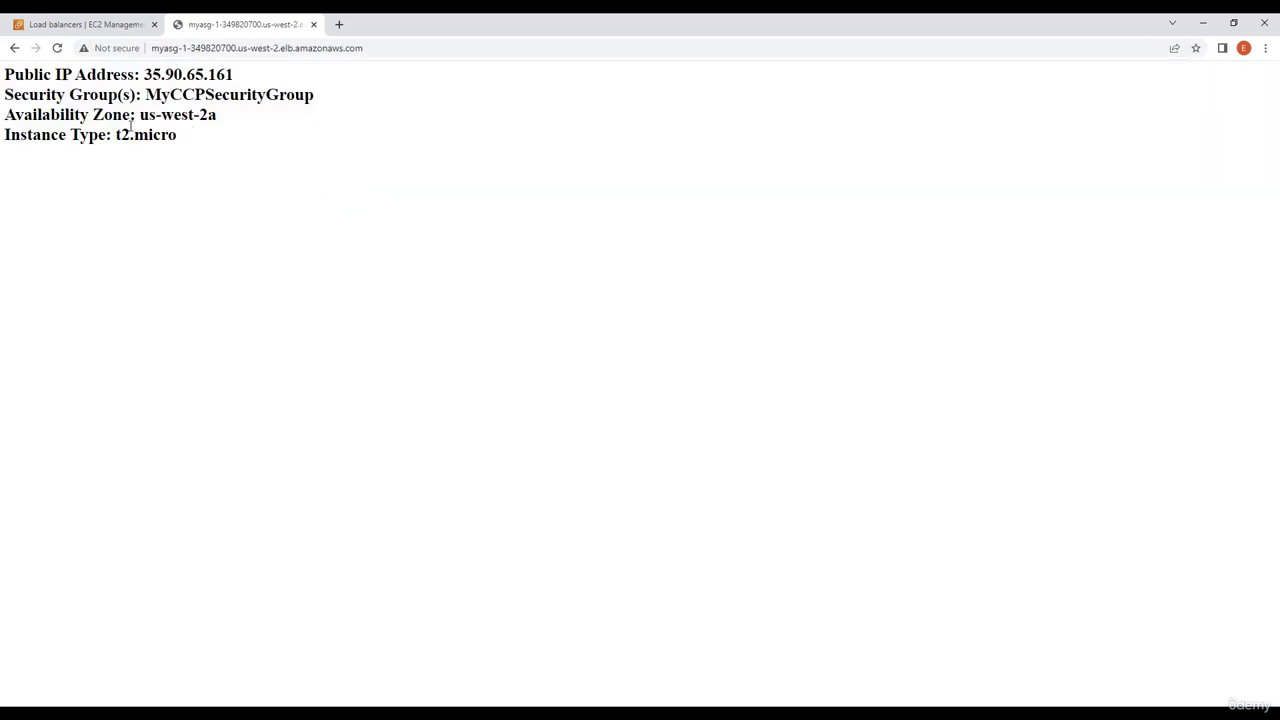
Reload the load balancer's web page several times and compare the Availability Zone that serves each response
{"action": "left_click_drag", "start_coordinate": [136, 114], "coordinate": [275, 118]}
{"action": "left_click", "coordinate": [277, 155]}
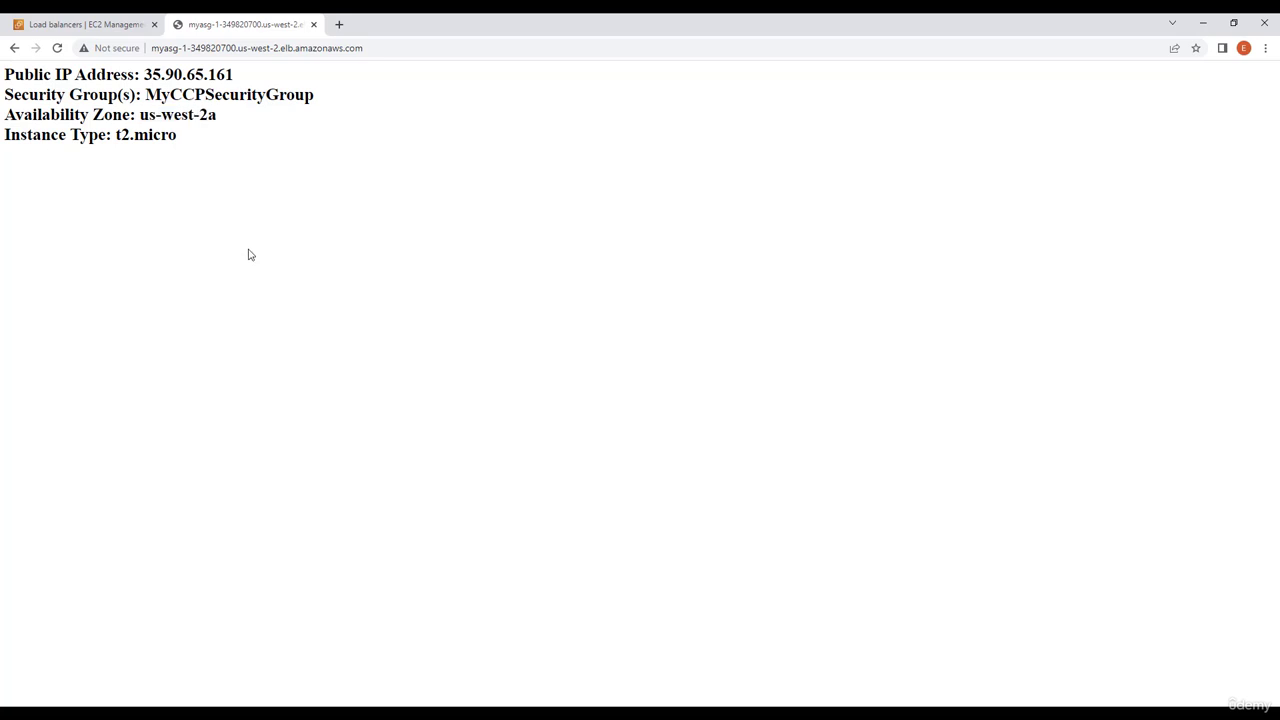
{"action": "left_click", "coordinate": [58, 48]}
{"action": "left_click", "coordinate": [58, 48]}
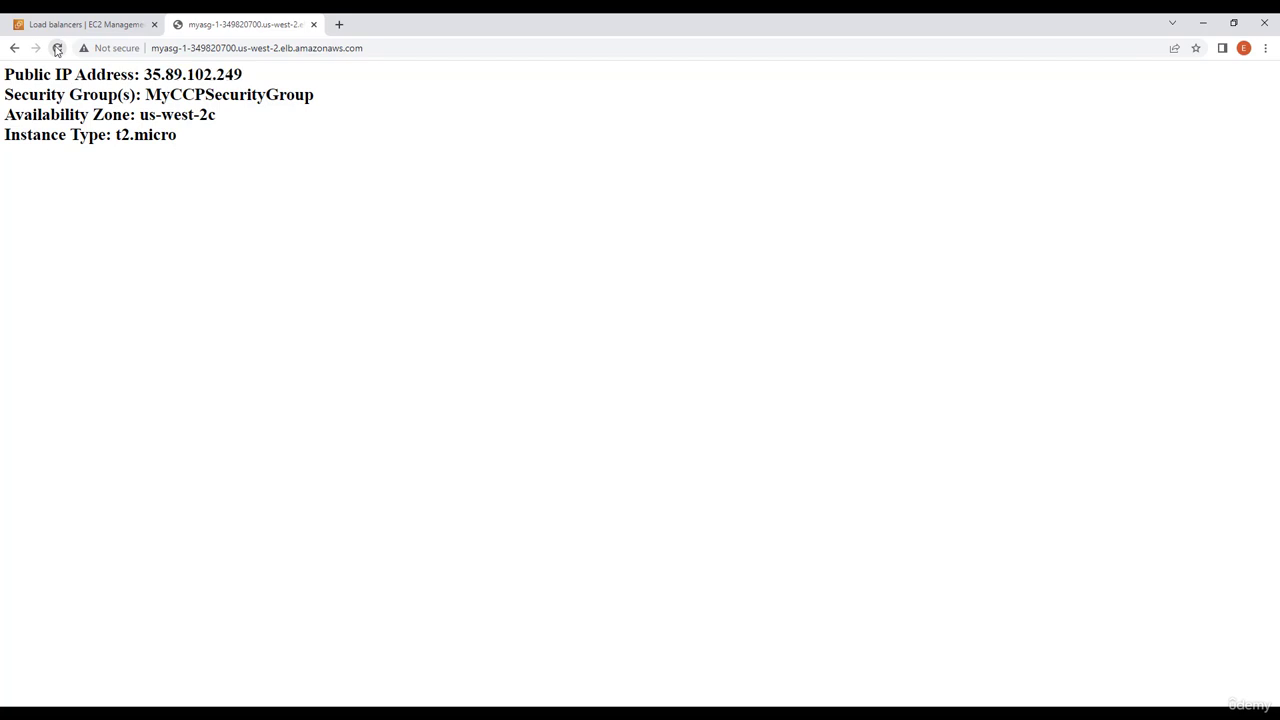
{"action": "left_click_drag", "start_coordinate": [138, 114], "coordinate": [251, 119]}
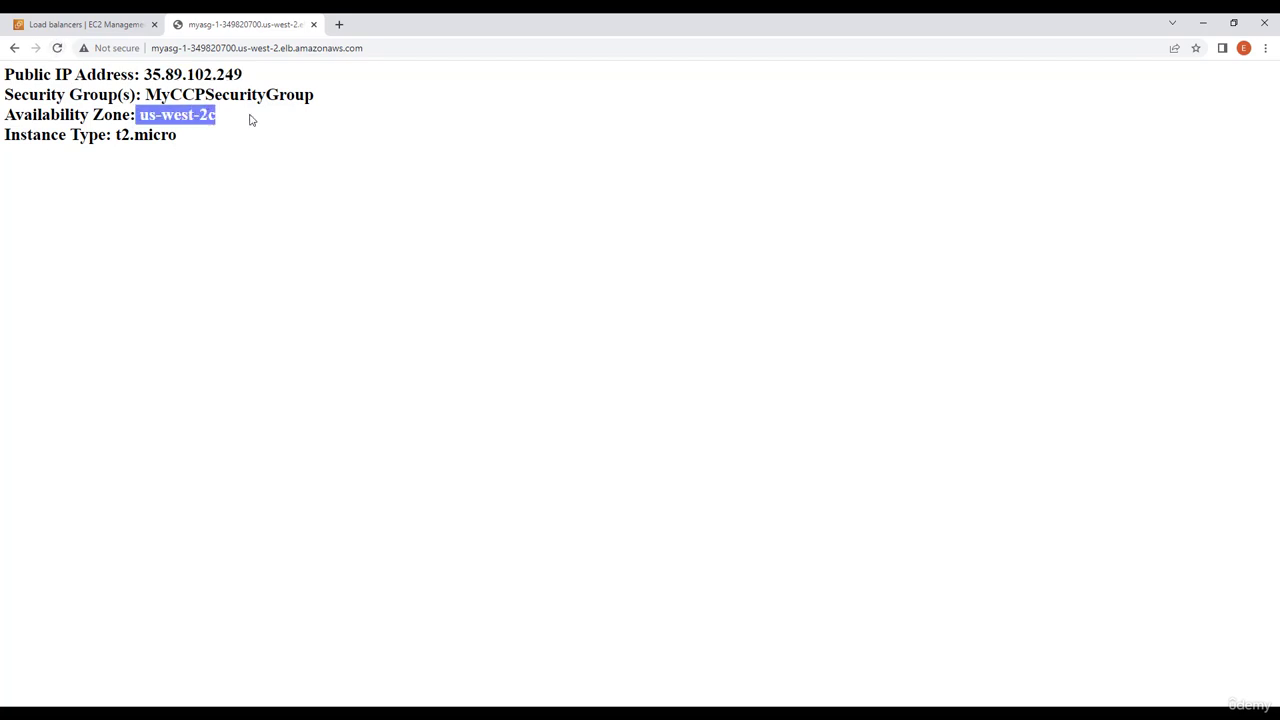
{"action": "left_click", "coordinate": [257, 129]}
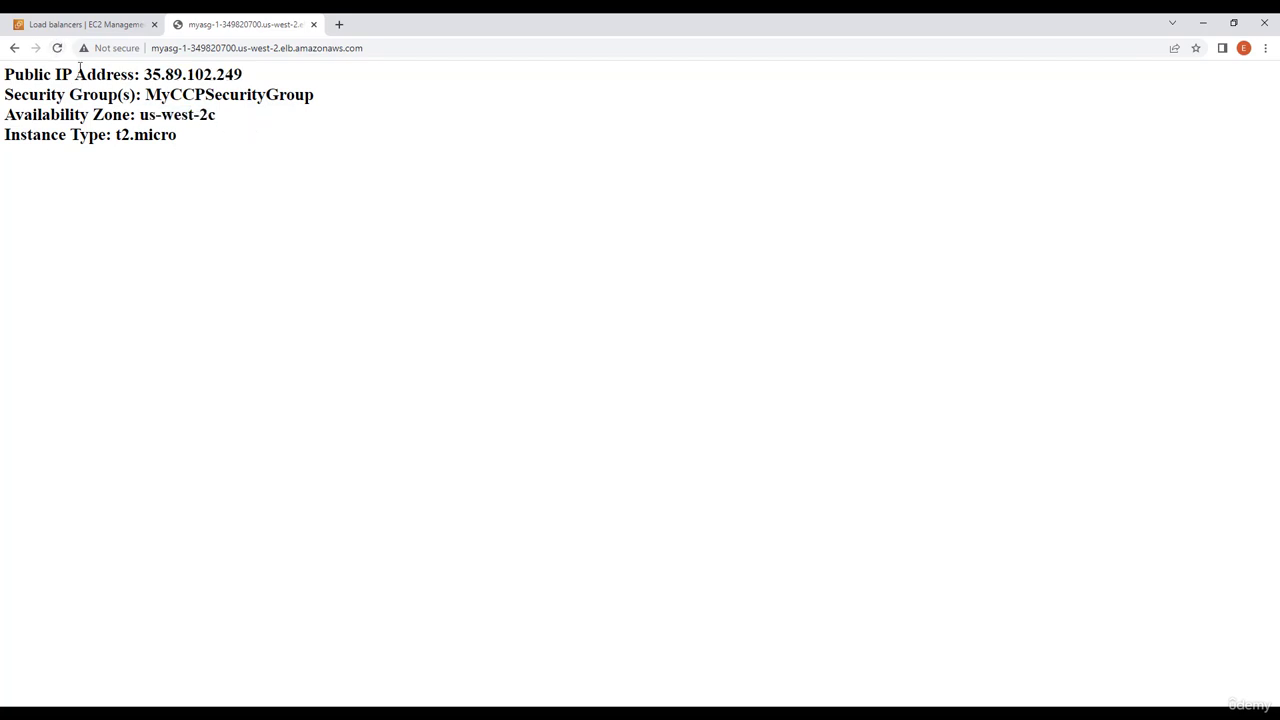
{"action": "left_click", "coordinate": [57, 50]}
{"action": "left_click", "coordinate": [57, 50]}
{"action": "left_click", "coordinate": [57, 50]}
{"action": "left_click", "coordinate": [57, 50]}
{"action": "left_click", "coordinate": [58, 54]}
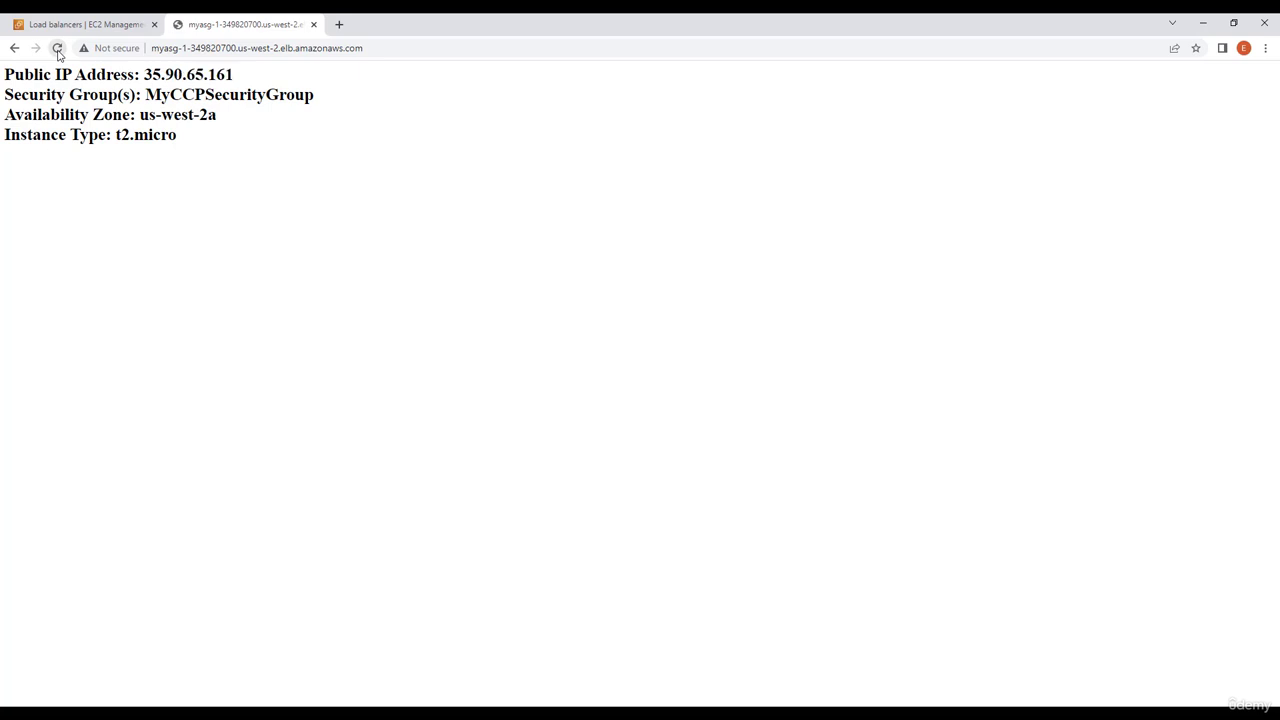
{"action": "left_click", "coordinate": [58, 53]}
{"action": "left_click", "coordinate": [56, 50]}
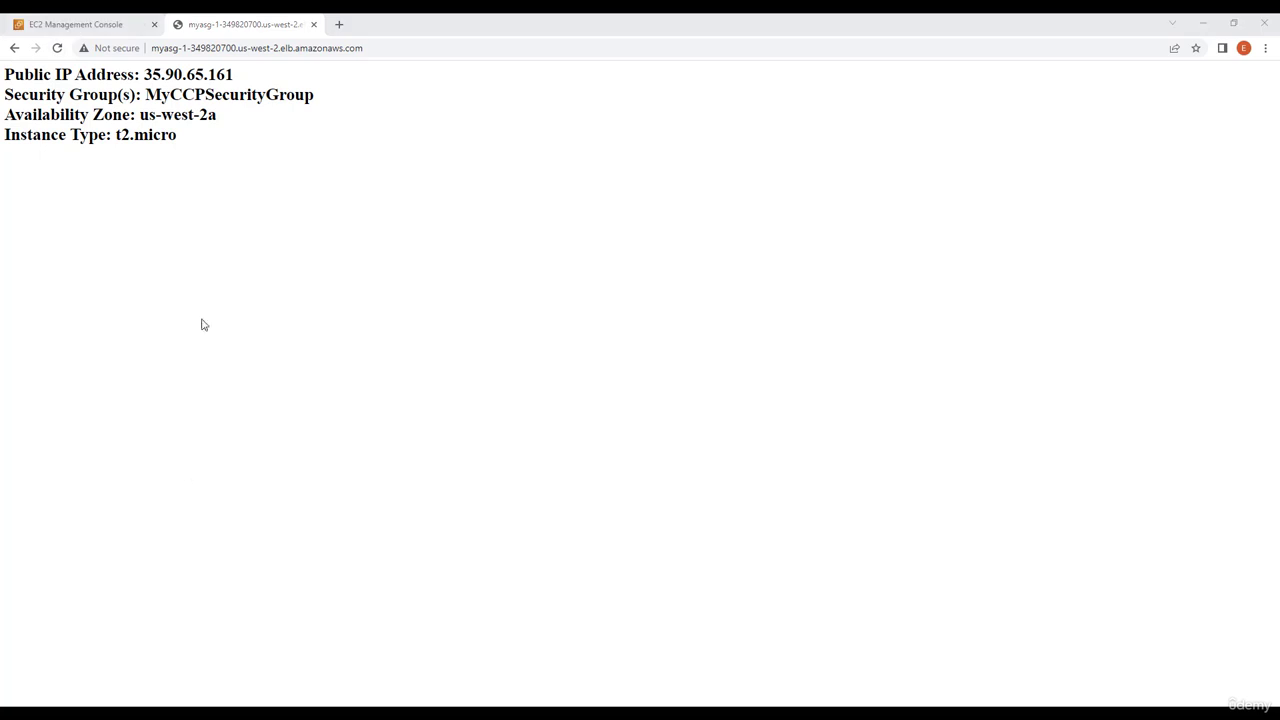
Return to the EC2 console and review MyASG's dynamic scaling policies, predictive scaling policies and scheduled actions
{"action": "left_click", "coordinate": [105, 26]}
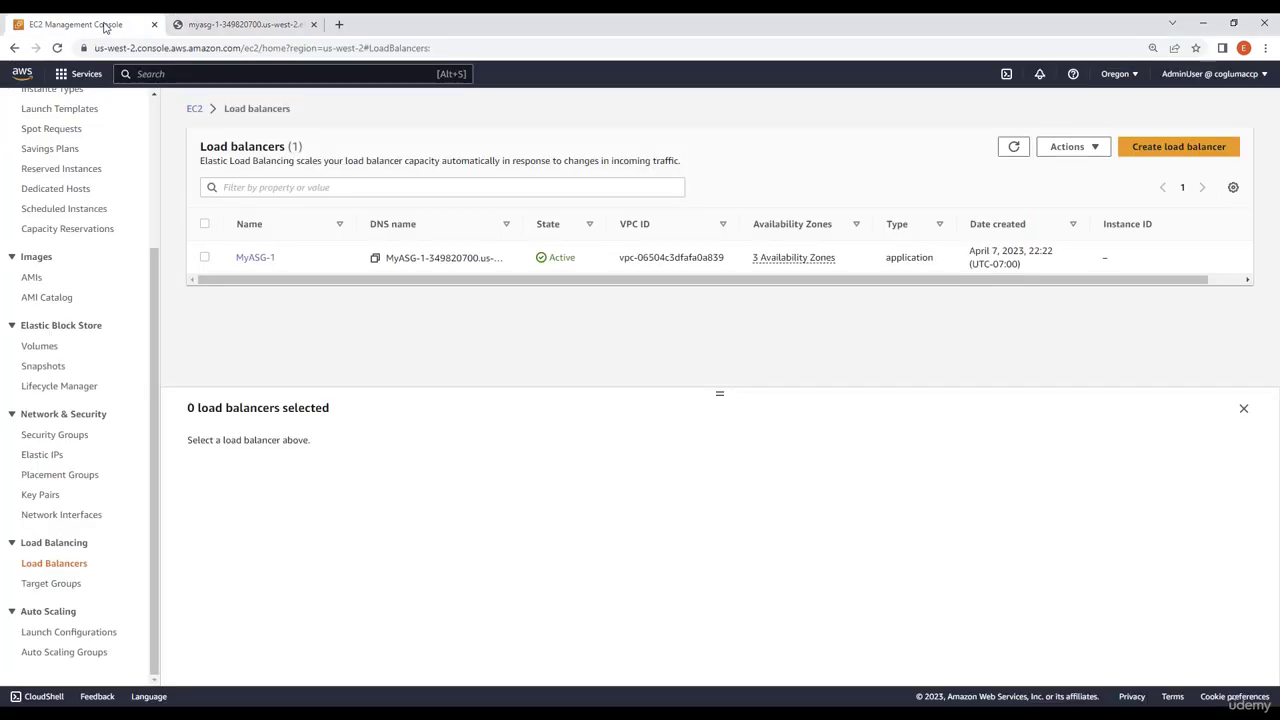
{"action": "left_click", "coordinate": [95, 654]}
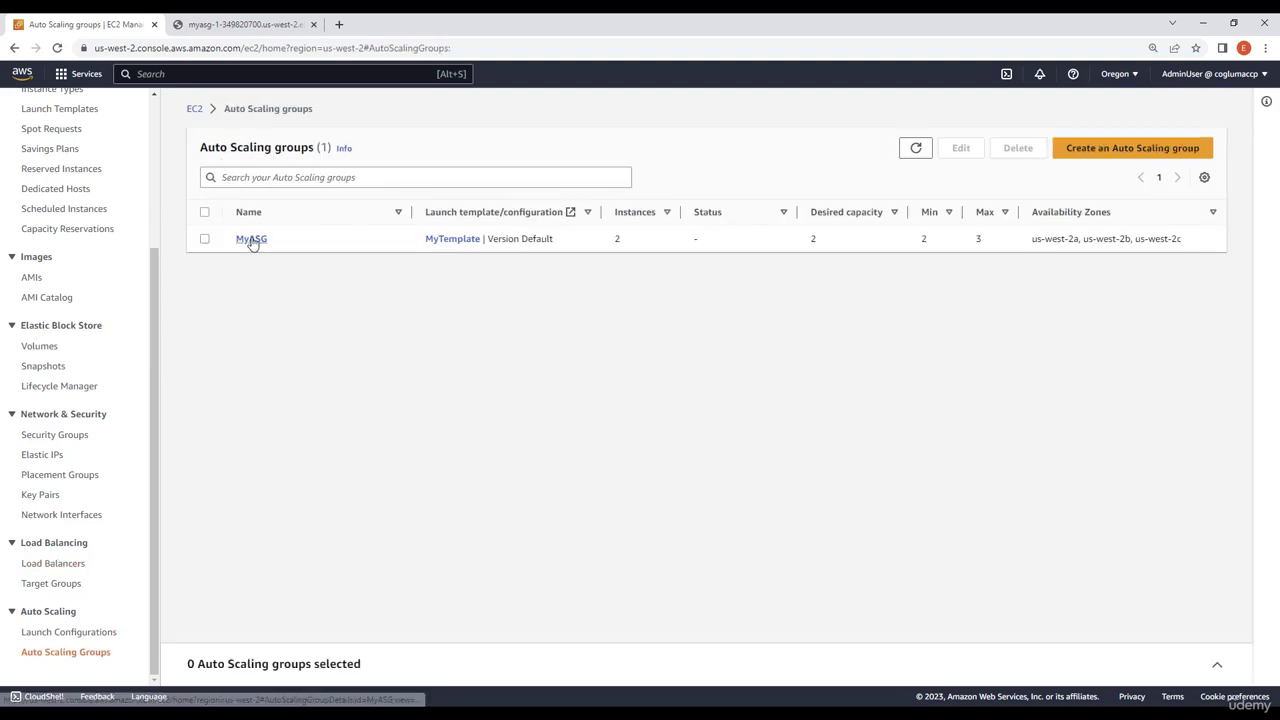
{"action": "left_click", "coordinate": [253, 243]}
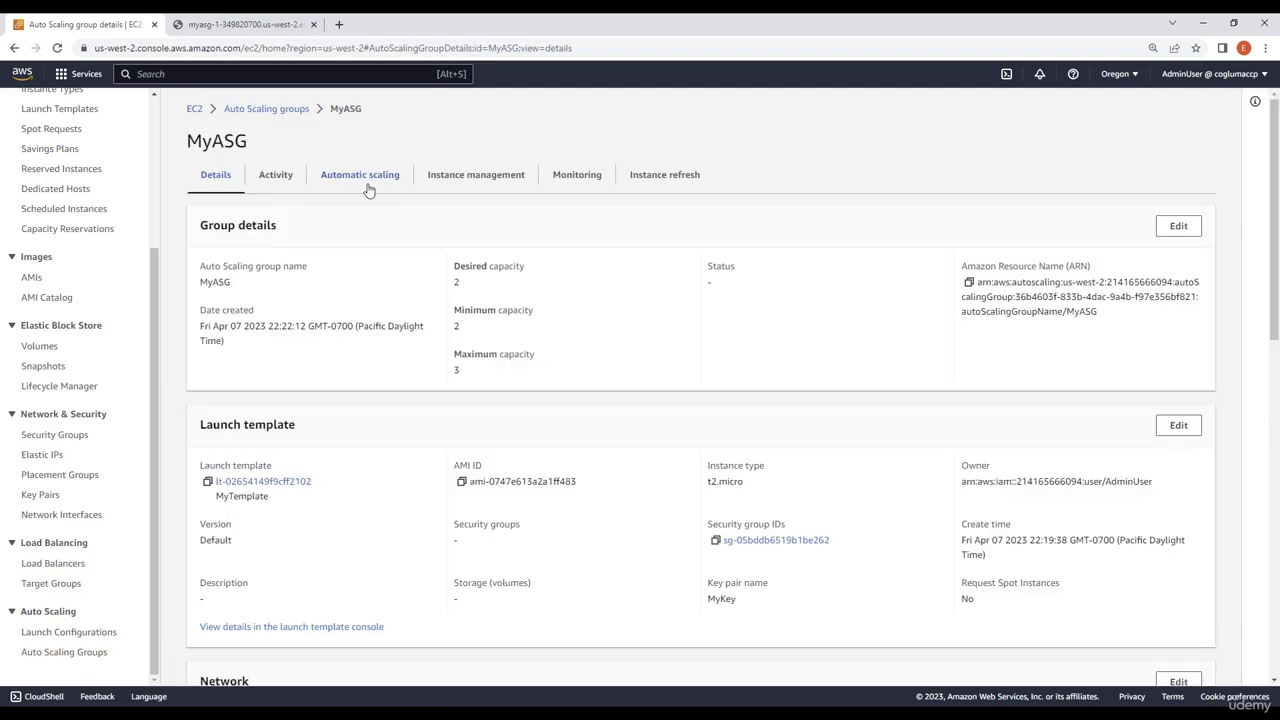
{"action": "left_click", "coordinate": [359, 176]}
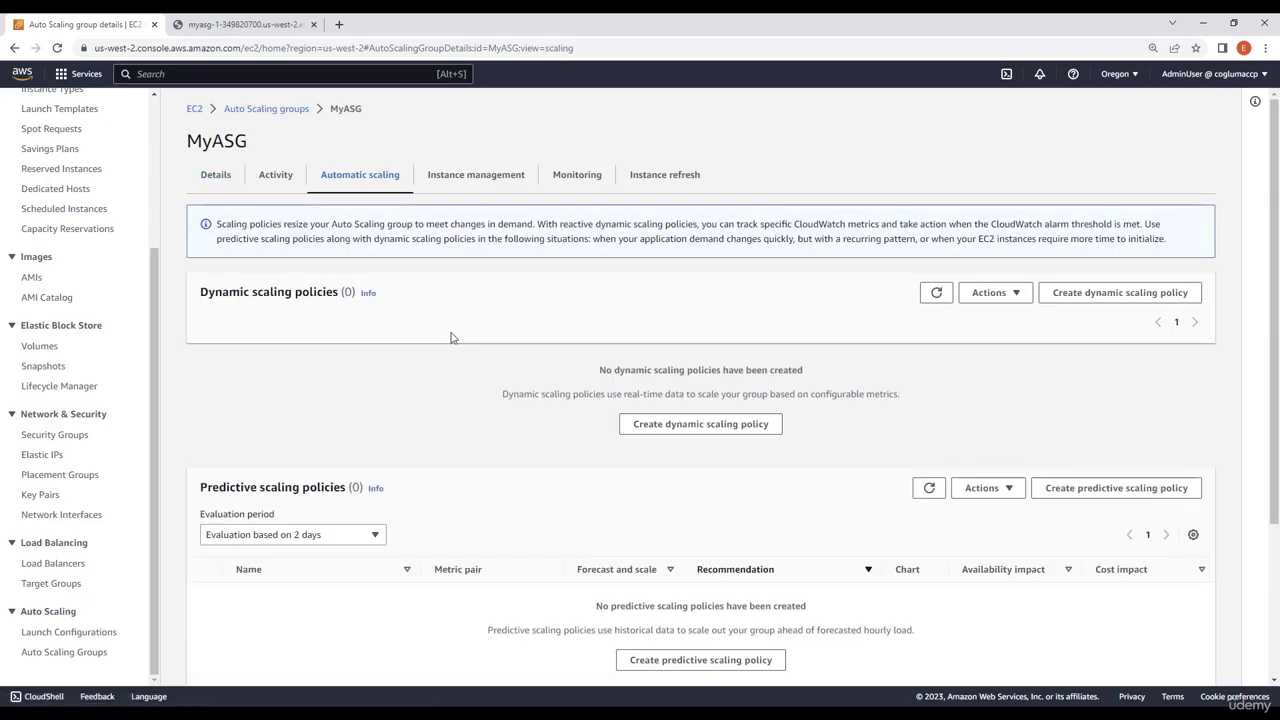
{"action": "scroll", "coordinate": [372, 369], "scroll_direction": "down", "scroll_amount": 2}
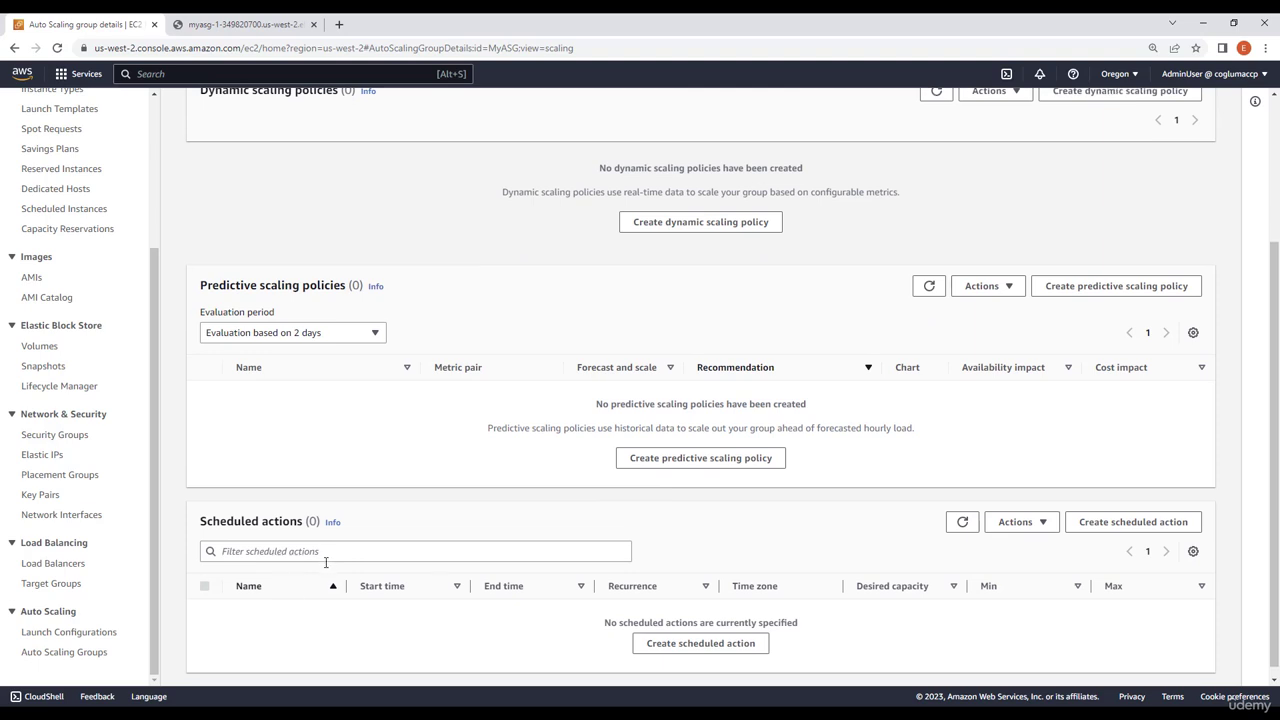
{"action": "scroll", "coordinate": [330, 565], "scroll_direction": "down", "scroll_amount": 1}
{"action": "scroll", "coordinate": [396, 551], "scroll_direction": "up", "scroll_amount": 3}
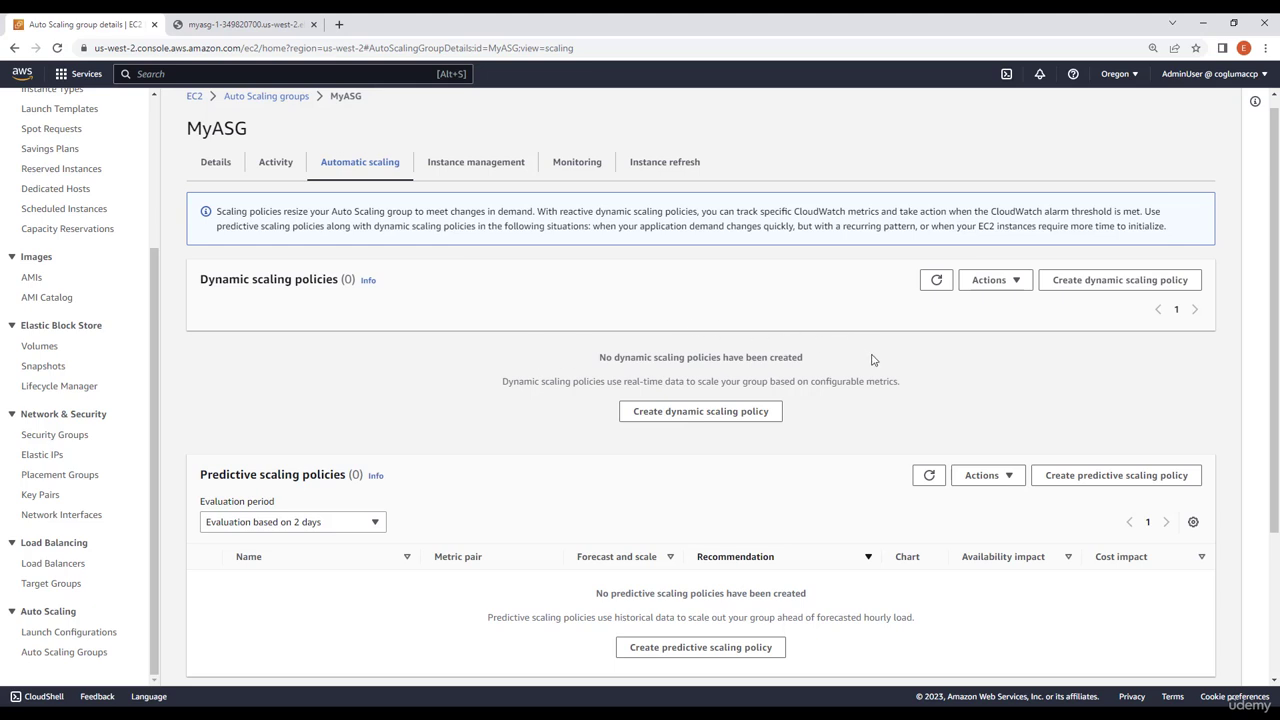
Start a target tracking dynamic scaling policy for MyASG with the metric Application Load Balancer request count per target
{"action": "left_click", "coordinate": [1075, 287]}
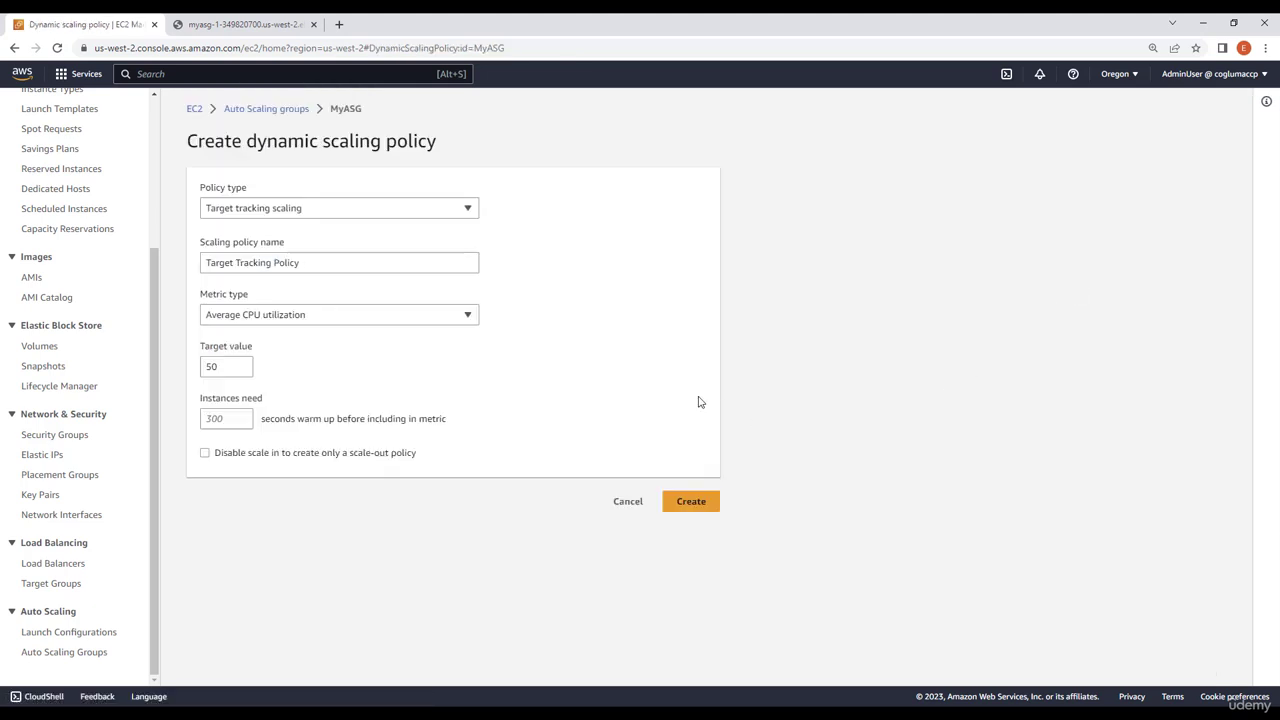
{"action": "left_click", "coordinate": [252, 210]}
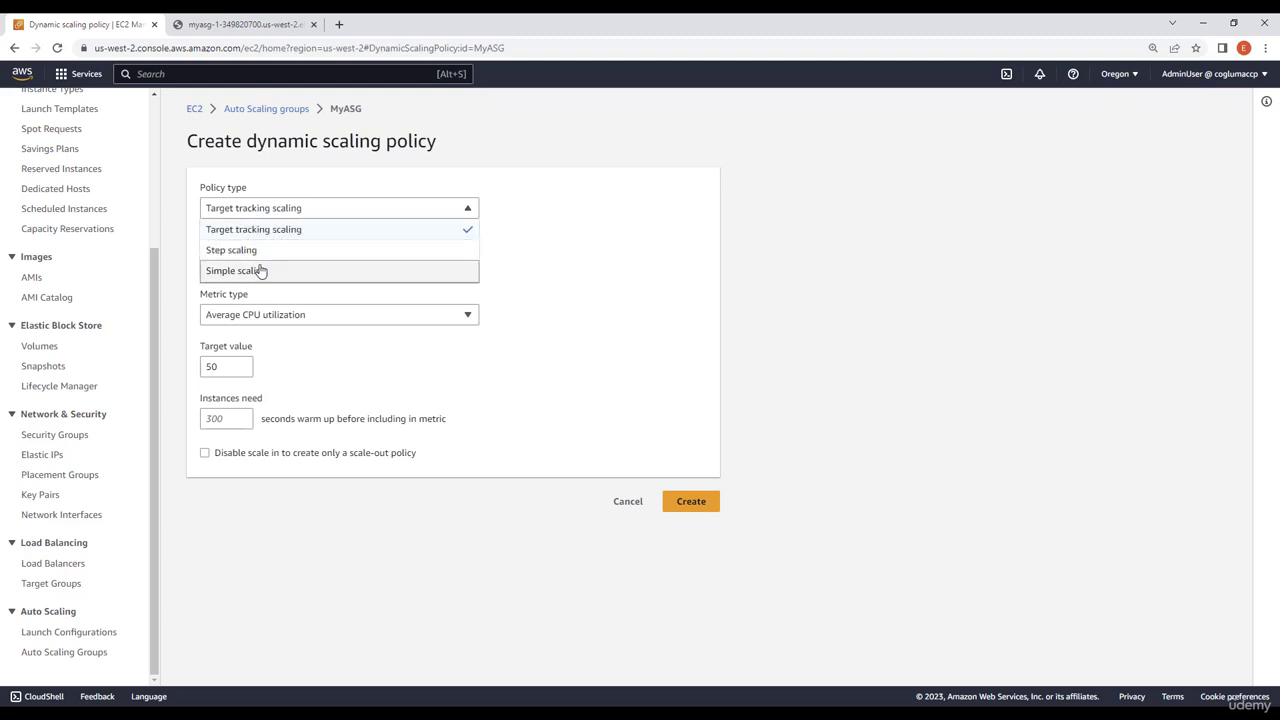
{"action": "left_click", "coordinate": [335, 232]}
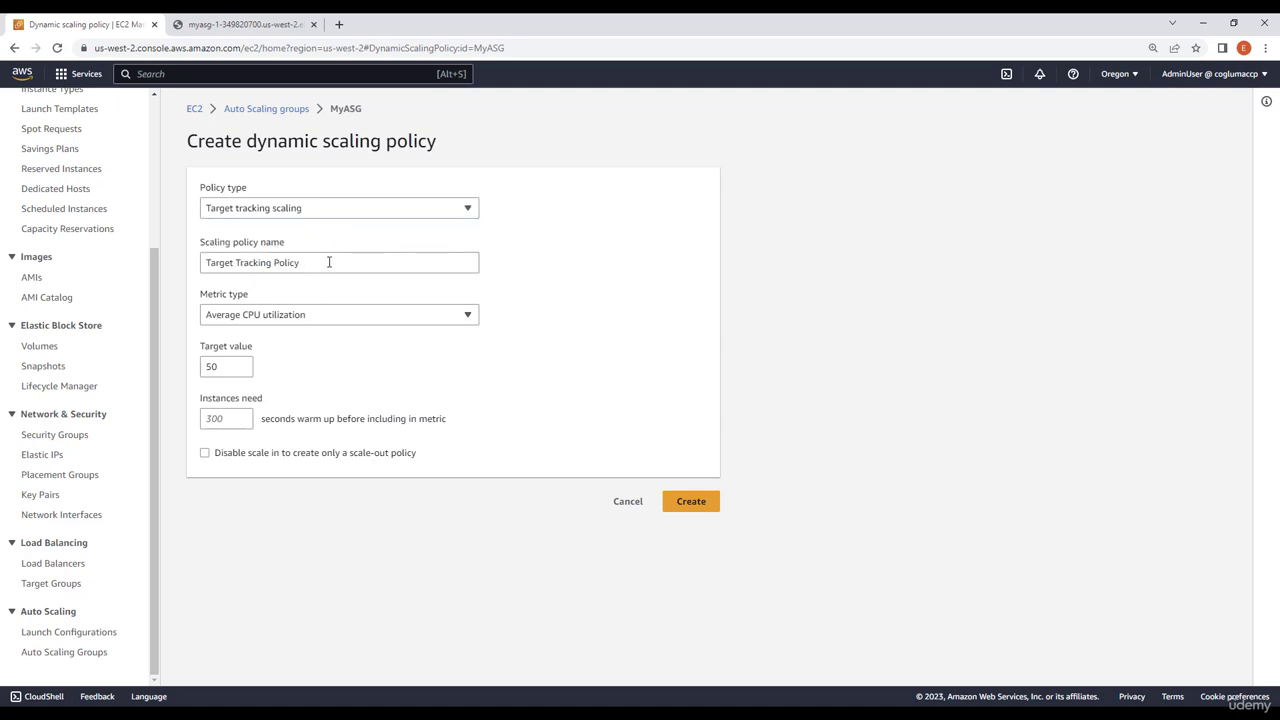
{"action": "left_click", "coordinate": [329, 262]}
{"action": "left_click", "coordinate": [331, 316]}
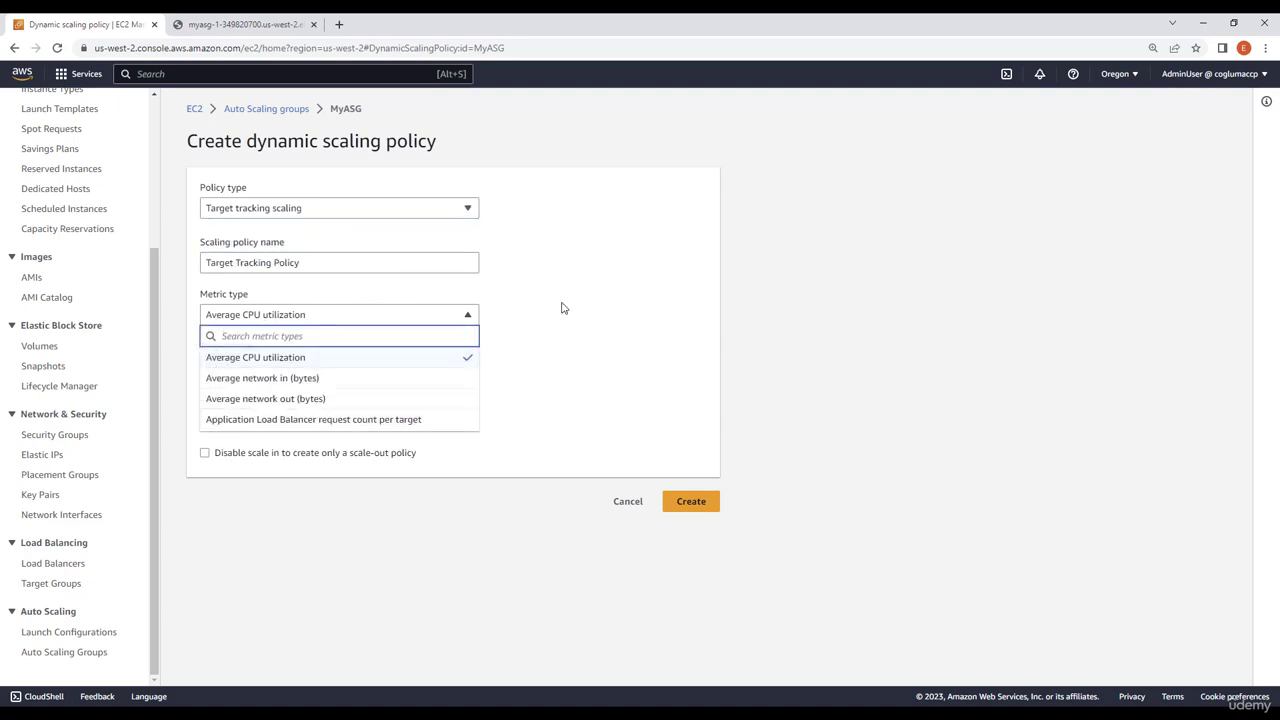
{"action": "left_click", "coordinate": [234, 352]}
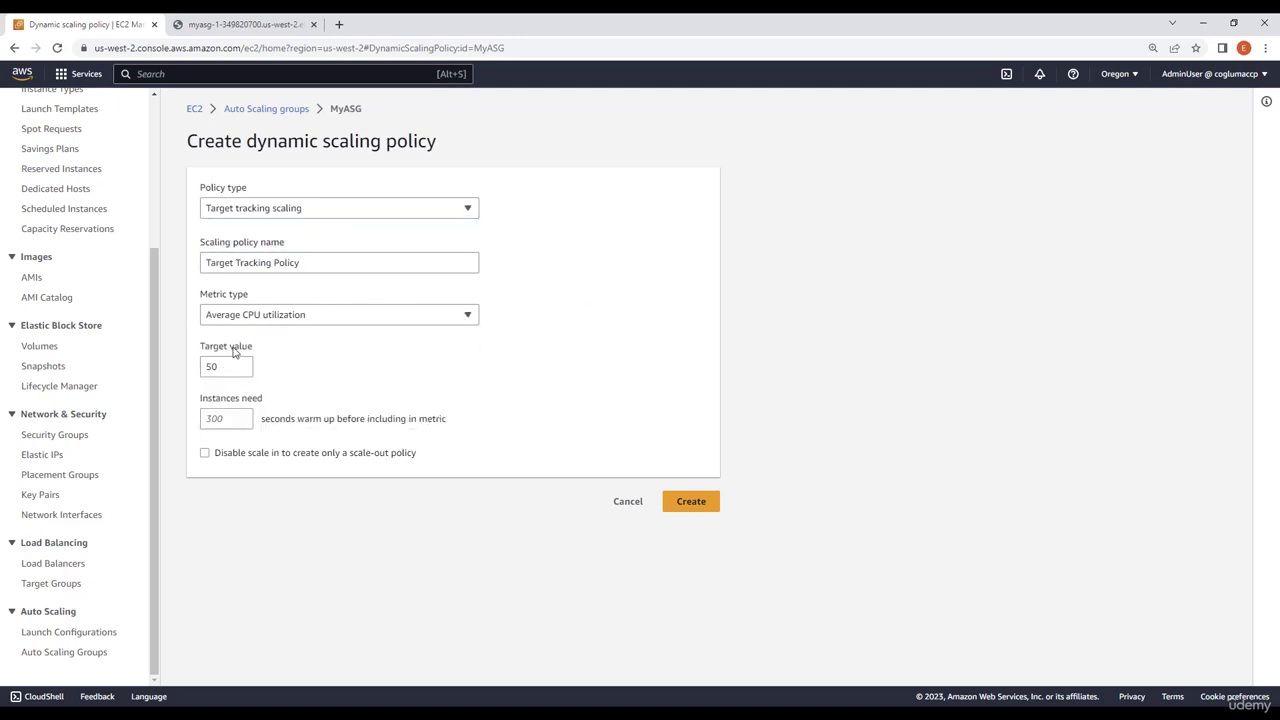
{"action": "left_click", "coordinate": [281, 317]}
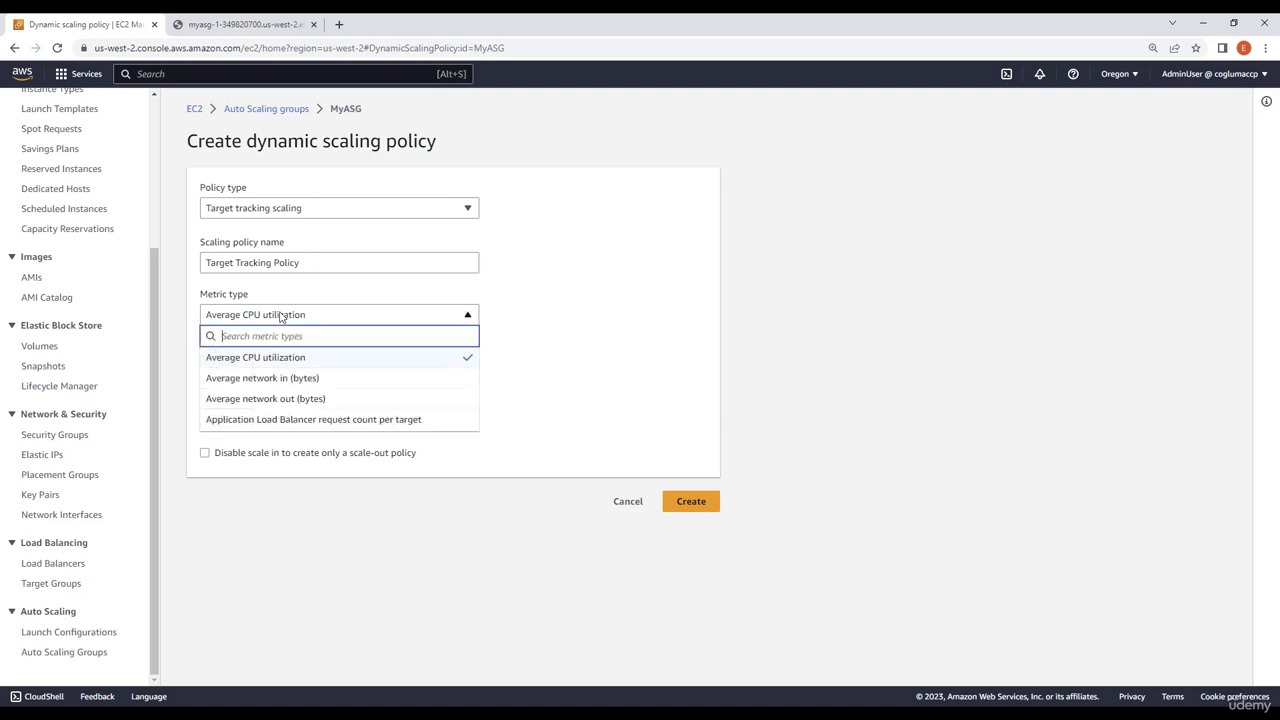
{"action": "left_click", "coordinate": [221, 427]}
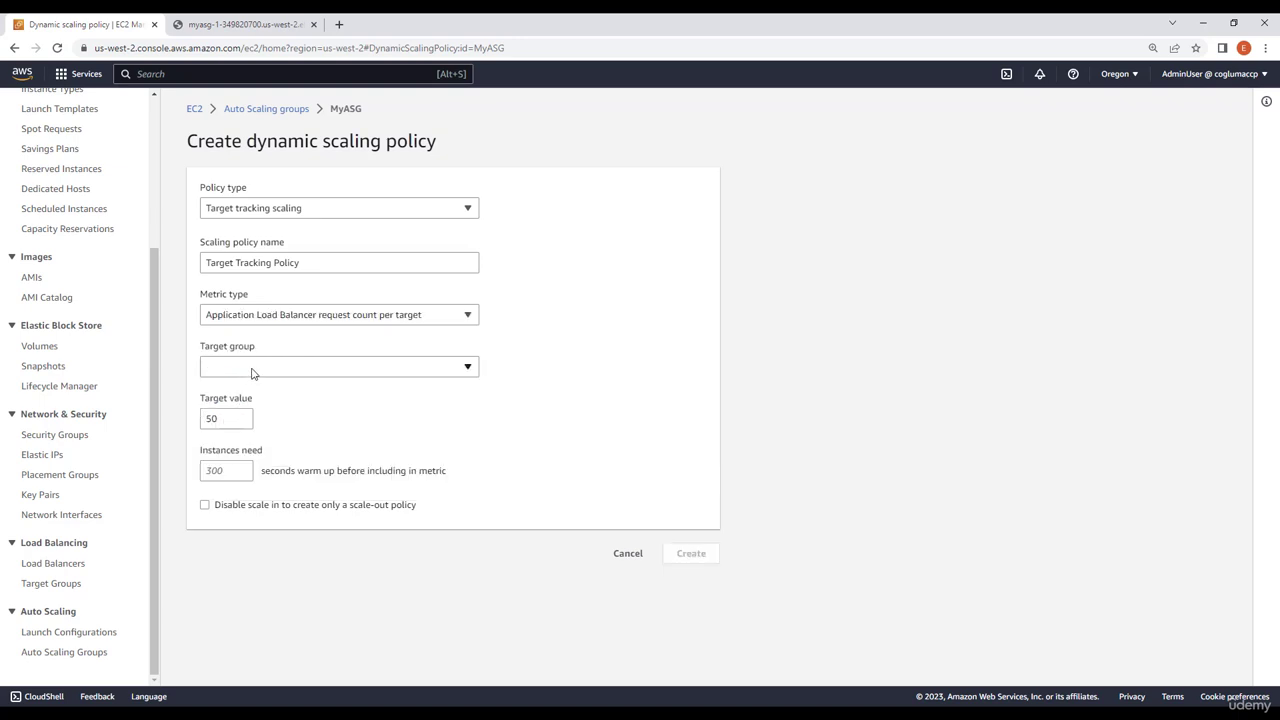
Choose MyASG-1 as the policy's target group, set the target value and create the scaling policy
{"action": "left_click", "coordinate": [252, 373]}
{"action": "left_click", "coordinate": [245, 414]}
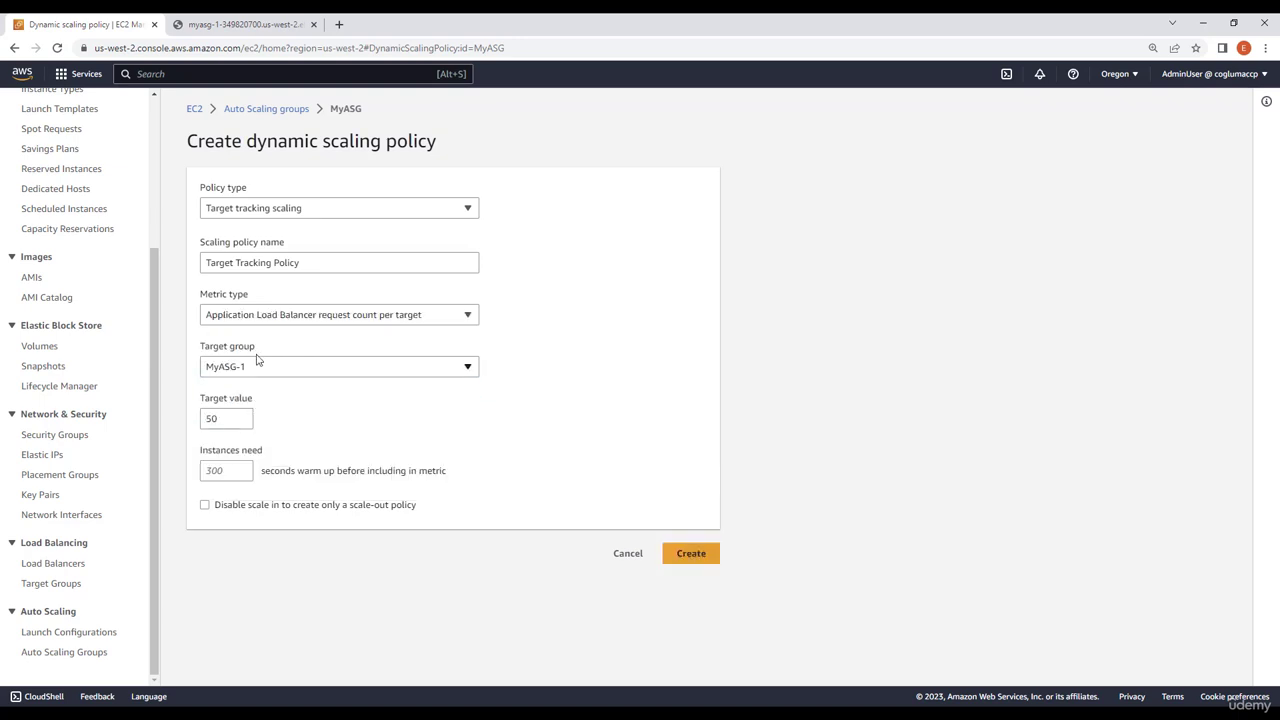
{"action": "double_click", "coordinate": [228, 423]}
{"action": "left_click", "coordinate": [739, 488]}
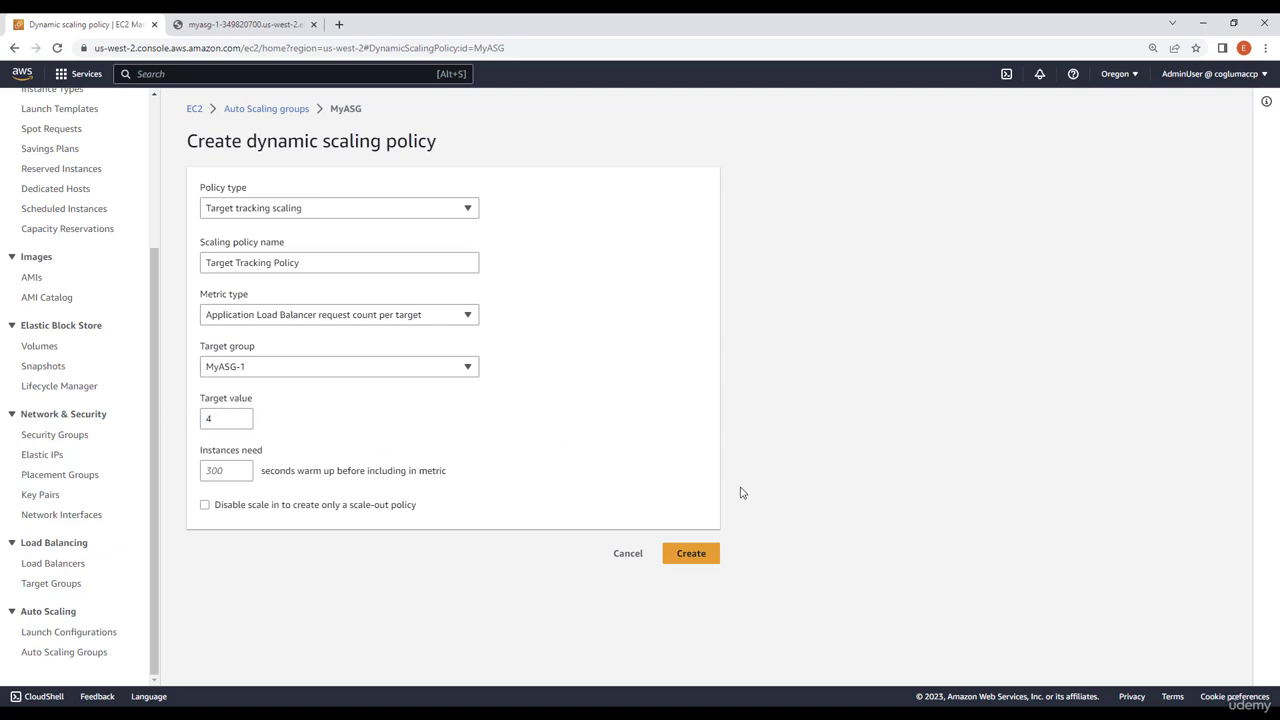
{"action": "left_click", "coordinate": [698, 556]}
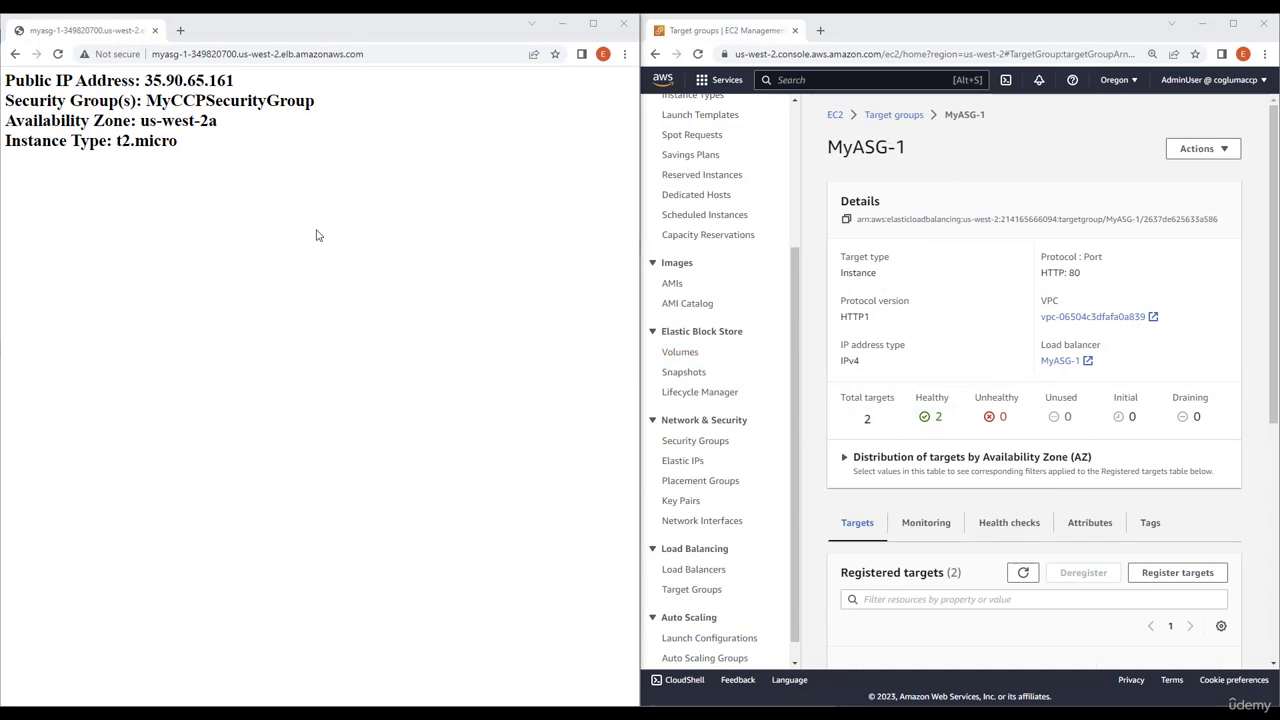
Reload the load balancer's web page many times in quick succession to generate requests, and refresh the registered targets of MyASG-1
{"action": "left_click", "coordinate": [135, 122]}
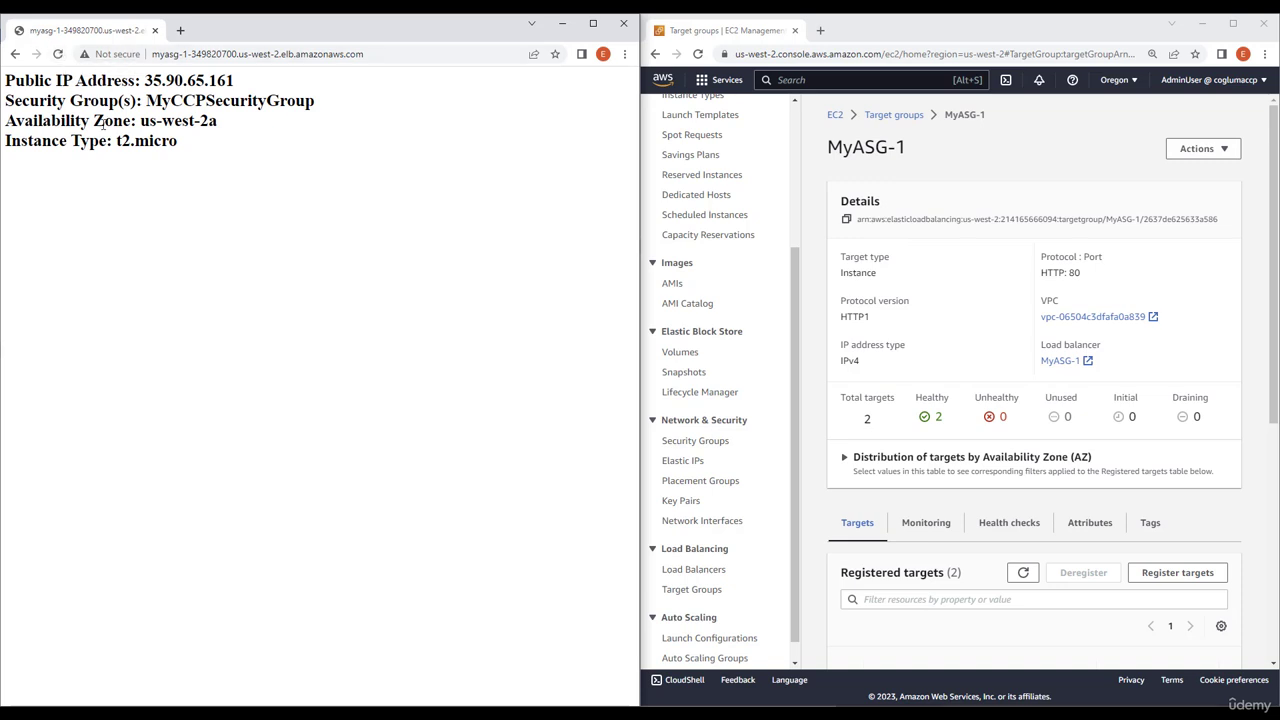
{"action": "left_click", "coordinate": [60, 57]}
{"action": "left_click", "coordinate": [60, 57]}
{"action": "left_click", "coordinate": [60, 57]}
{"action": "left_click", "coordinate": [60, 57]}
{"action": "left_click", "coordinate": [60, 57]}
{"action": "left_click", "coordinate": [60, 57]}
{"action": "left_click", "coordinate": [60, 57]}
{"action": "left_click", "coordinate": [60, 57]}
{"action": "left_click", "coordinate": [60, 57]}
{"action": "left_click", "coordinate": [60, 57]}
{"action": "left_click", "coordinate": [60, 57]}
{"action": "left_click", "coordinate": [60, 57]}
{"action": "left_click", "coordinate": [60, 57]}
{"action": "left_click", "coordinate": [60, 57]}
{"action": "left_click", "coordinate": [60, 57]}
{"action": "left_click", "coordinate": [60, 57]}
{"action": "left_click", "coordinate": [60, 57]}
{"action": "left_click", "coordinate": [60, 57]}
{"action": "left_click", "coordinate": [60, 57]}
{"action": "left_click", "coordinate": [60, 57]}
{"action": "left_click", "coordinate": [60, 57]}
{"action": "left_click", "coordinate": [60, 57]}
{"action": "left_click", "coordinate": [60, 57]}
{"action": "left_click", "coordinate": [60, 57]}
{"action": "left_click", "coordinate": [60, 57]}
{"action": "left_click", "coordinate": [1036, 576]}
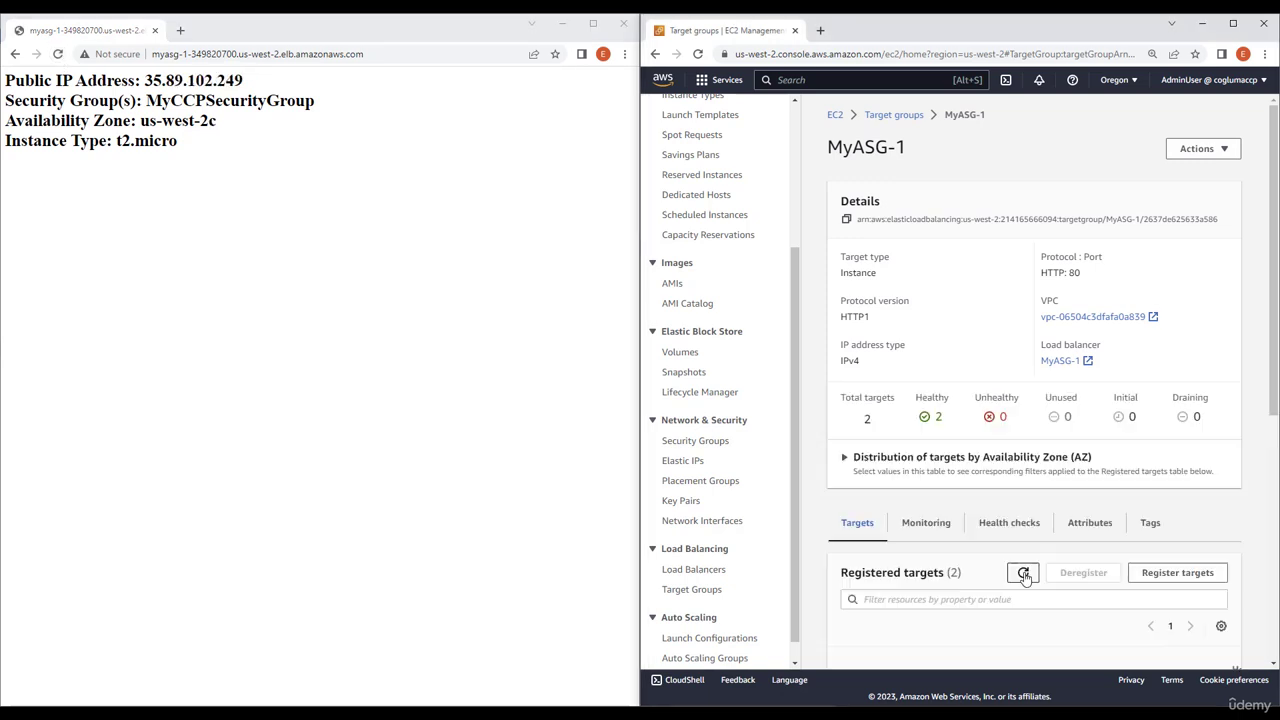
Generate more requests by repeatedly reloading the load balancer's web page, refreshing MyASG-1's registered targets before and after the burst
{"action": "left_click", "coordinate": [1036, 576]}
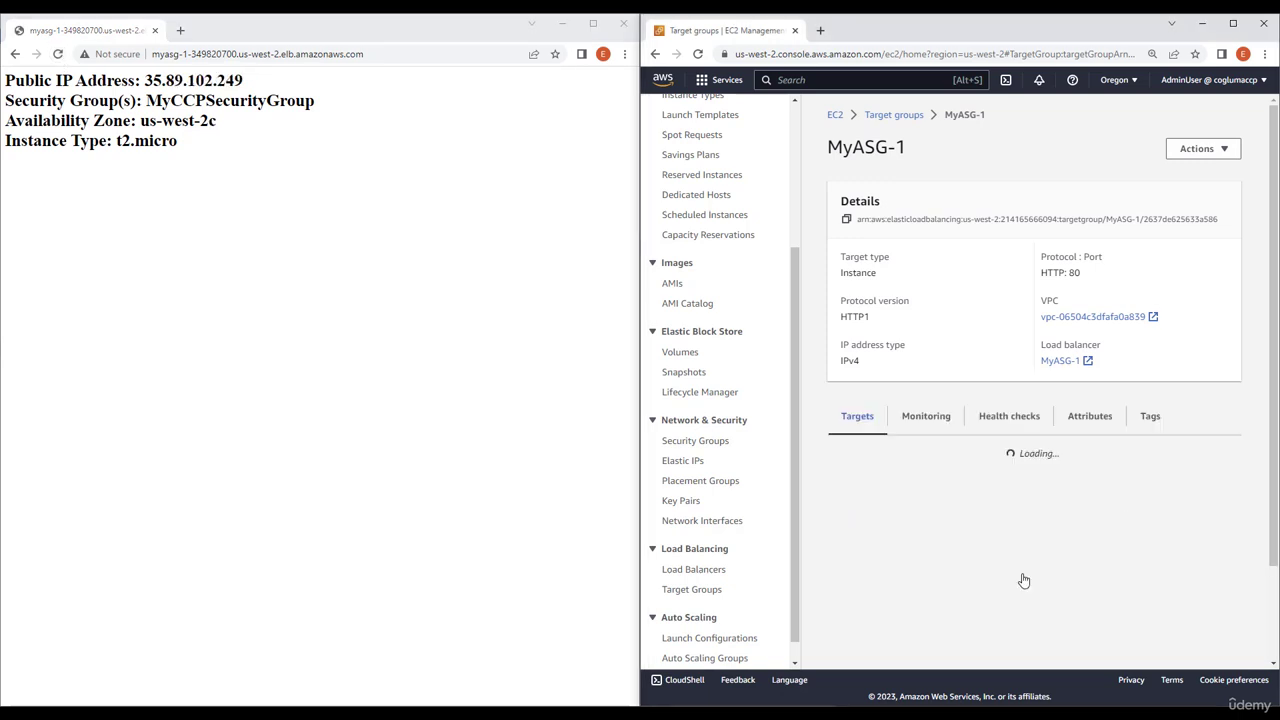
{"action": "left_click", "coordinate": [58, 55]}
{"action": "left_click", "coordinate": [58, 55]}
{"action": "left_click", "coordinate": [58, 55]}
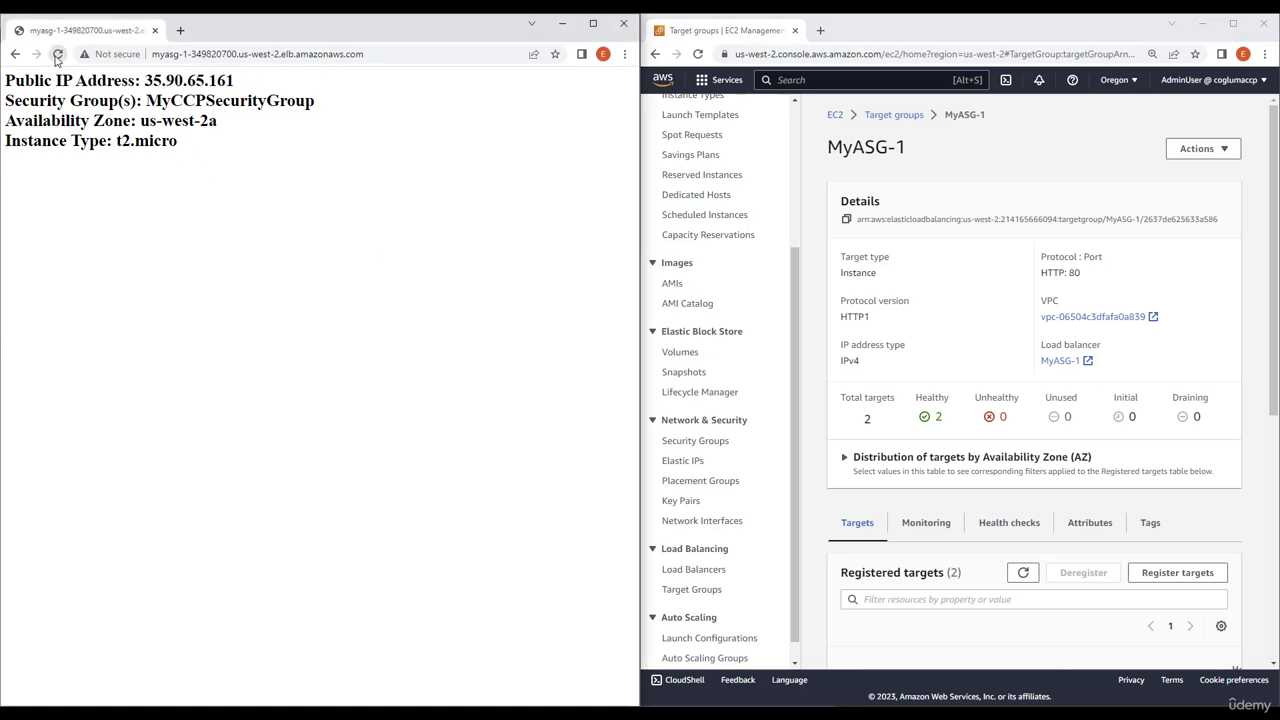
{"action": "left_click", "coordinate": [58, 55]}
{"action": "left_click", "coordinate": [58, 55]}
{"action": "left_click", "coordinate": [58, 55]}
{"action": "left_click", "coordinate": [58, 55]}
{"action": "left_click", "coordinate": [58, 55]}
{"action": "left_click", "coordinate": [58, 55]}
{"action": "left_click", "coordinate": [58, 55]}
{"action": "left_click", "coordinate": [58, 55]}
{"action": "left_click", "coordinate": [58, 55]}
{"action": "left_click", "coordinate": [58, 55]}
{"action": "left_click", "coordinate": [58, 55]}
{"action": "left_click", "coordinate": [58, 55]}
{"action": "left_click", "coordinate": [58, 55]}
Send another long burst of reload requests to the load balancer's web page to trigger scaling out
{"action": "left_click", "coordinate": [58, 55]}
{"action": "left_click", "coordinate": [1023, 573]}
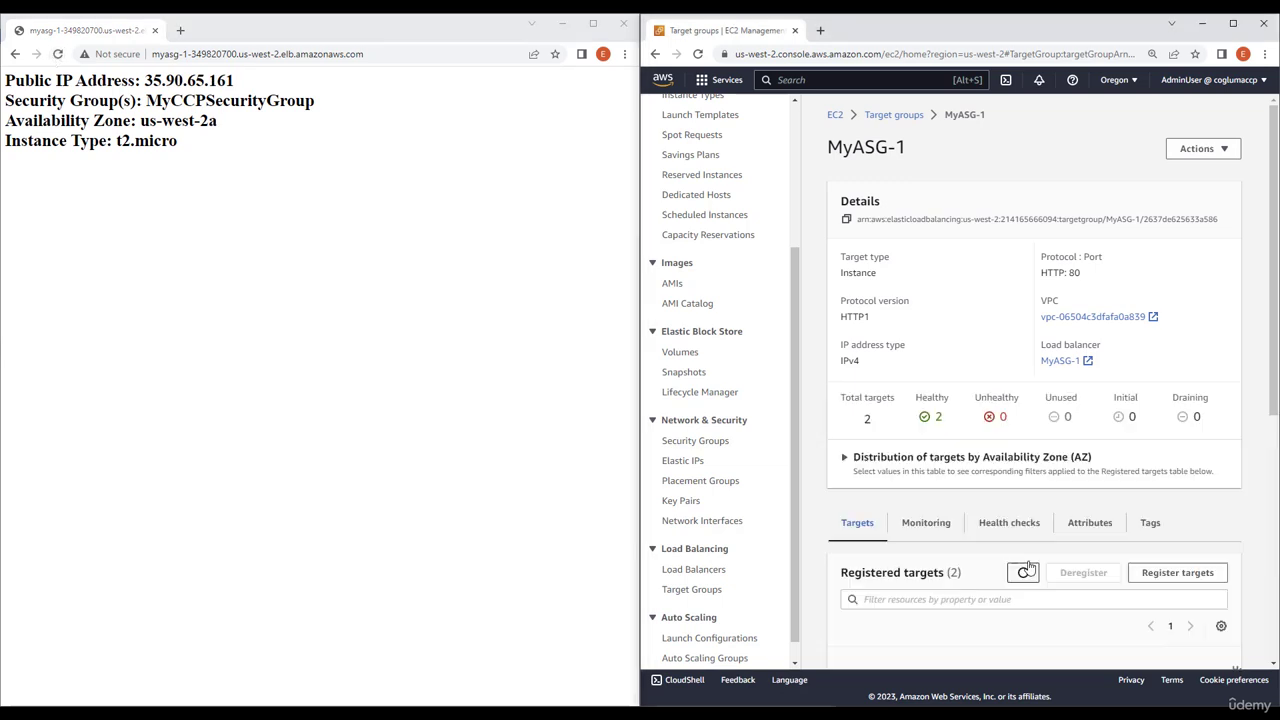
{"action": "left_click", "coordinate": [1023, 573]}
{"action": "left_click", "coordinate": [58, 55]}
{"action": "left_click", "coordinate": [58, 55]}
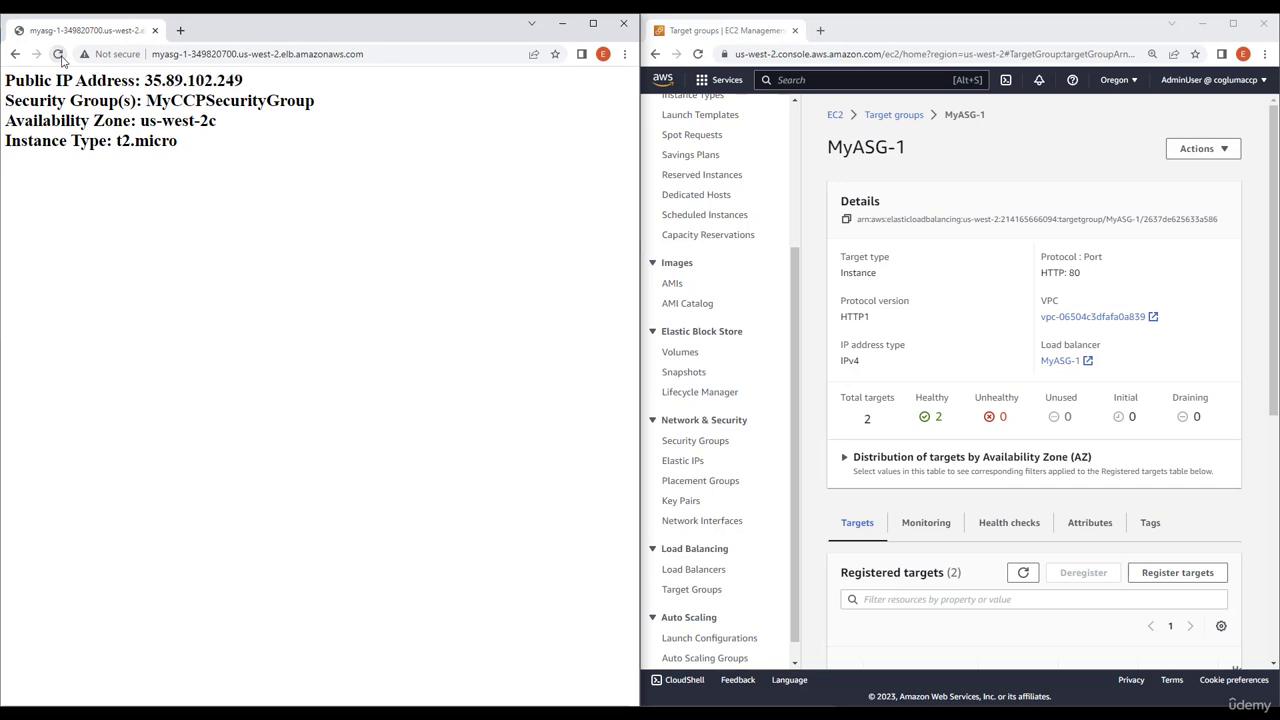
{"action": "left_click", "coordinate": [58, 55]}
{"action": "left_click", "coordinate": [58, 55]}
{"action": "left_click", "coordinate": [58, 55]}
{"action": "left_click", "coordinate": [60, 57]}
{"action": "left_click", "coordinate": [60, 57]}
{"action": "left_click", "coordinate": [60, 57]}
{"action": "left_click", "coordinate": [60, 57]}
{"action": "left_click", "coordinate": [60, 57]}
{"action": "left_click", "coordinate": [60, 57]}
{"action": "left_click", "coordinate": [60, 57]}
{"action": "left_click", "coordinate": [60, 57]}
{"action": "left_click", "coordinate": [60, 57]}
{"action": "left_click", "coordinate": [60, 57]}
{"action": "left_click", "coordinate": [60, 57]}
{"action": "left_click", "coordinate": [60, 57]}
{"action": "left_click", "coordinate": [60, 57]}
{"action": "left_click", "coordinate": [60, 57]}
{"action": "left_click", "coordinate": [60, 57]}
{"action": "left_click", "coordinate": [60, 57]}
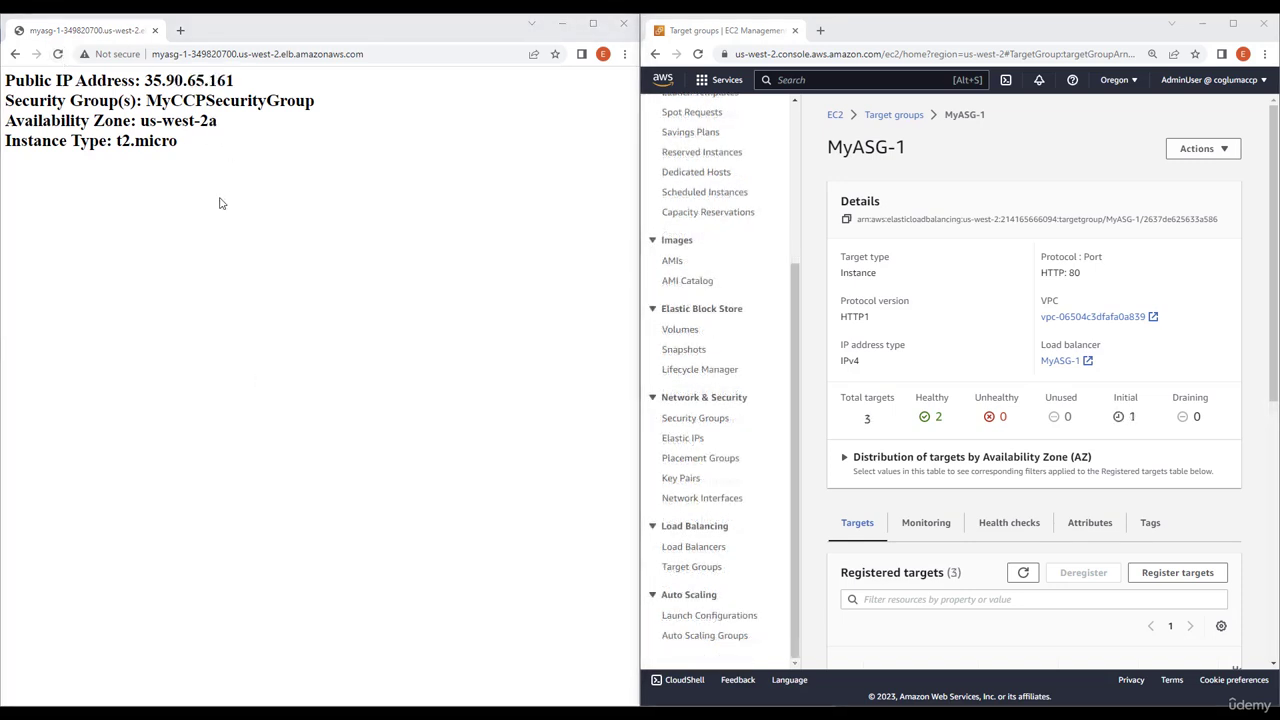
{"action": "left_click", "coordinate": [58, 55]}
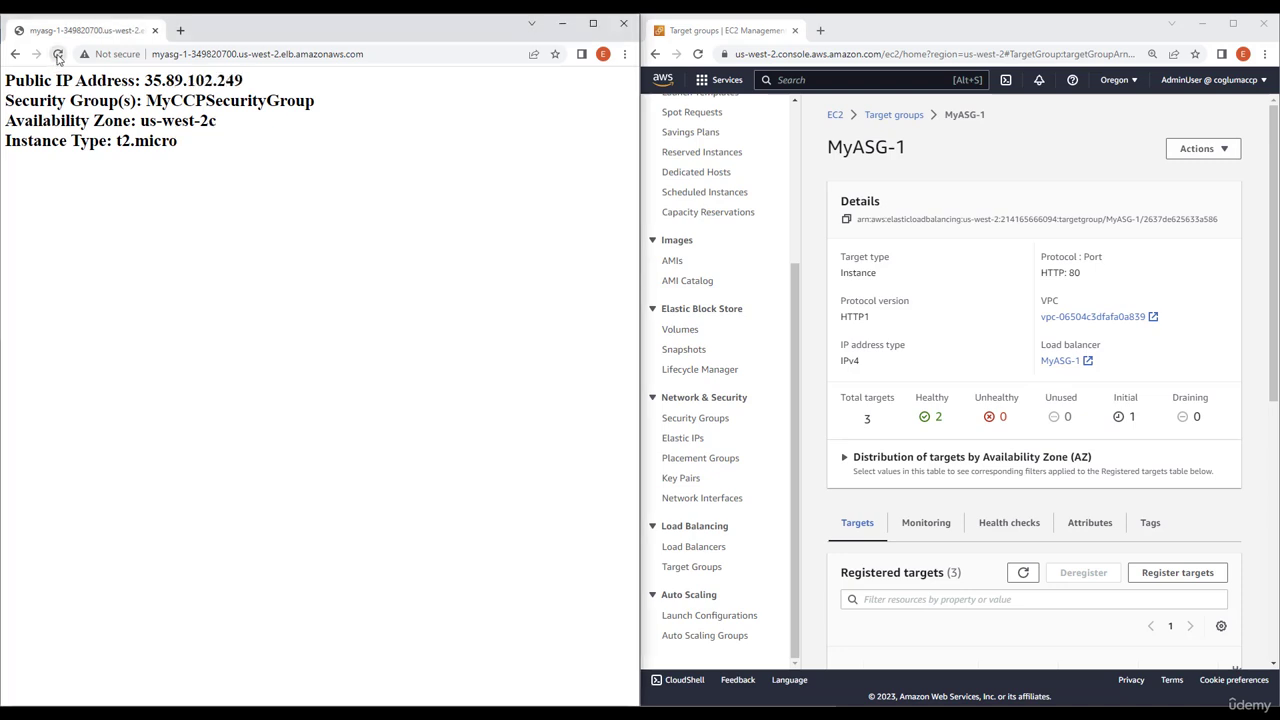
{"action": "left_click", "coordinate": [58, 55]}
{"action": "left_click", "coordinate": [58, 55]}
{"action": "left_click", "coordinate": [58, 55]}
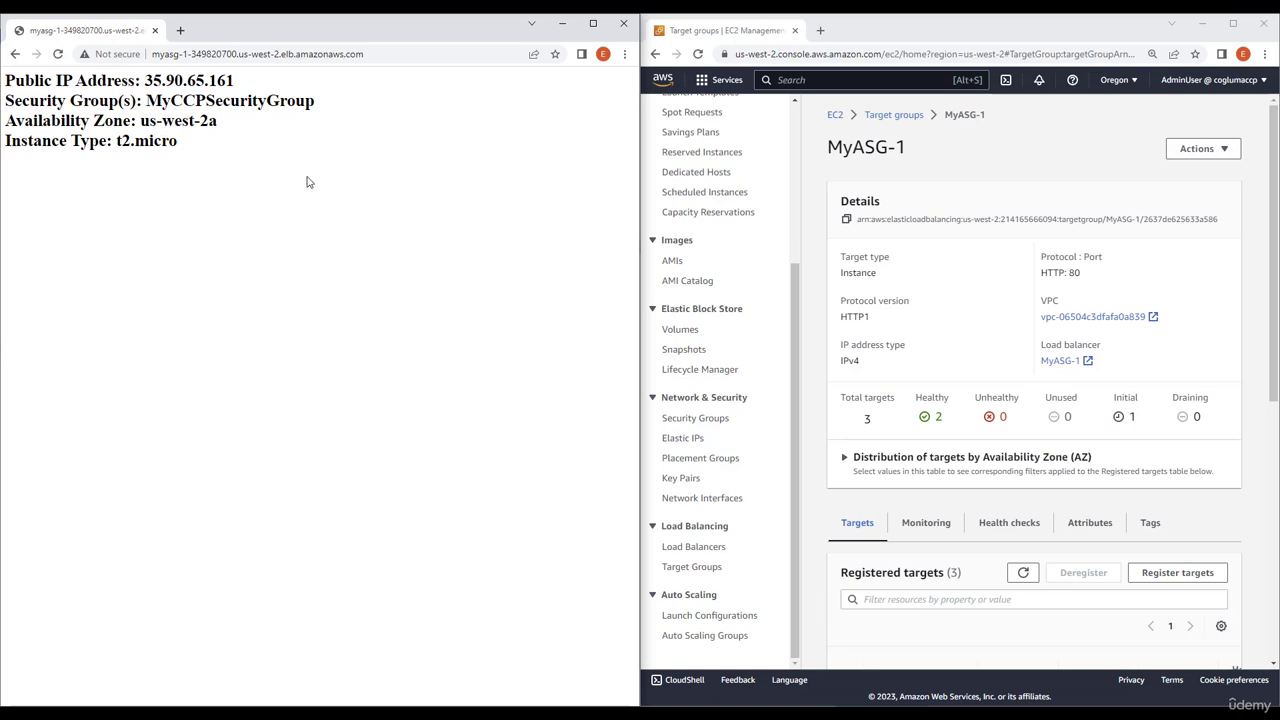
{"action": "left_click", "coordinate": [58, 55]}
Examine the zone and health status of each instance in MyASG-1's registered targets
{"action": "left_click", "coordinate": [1013, 573]}
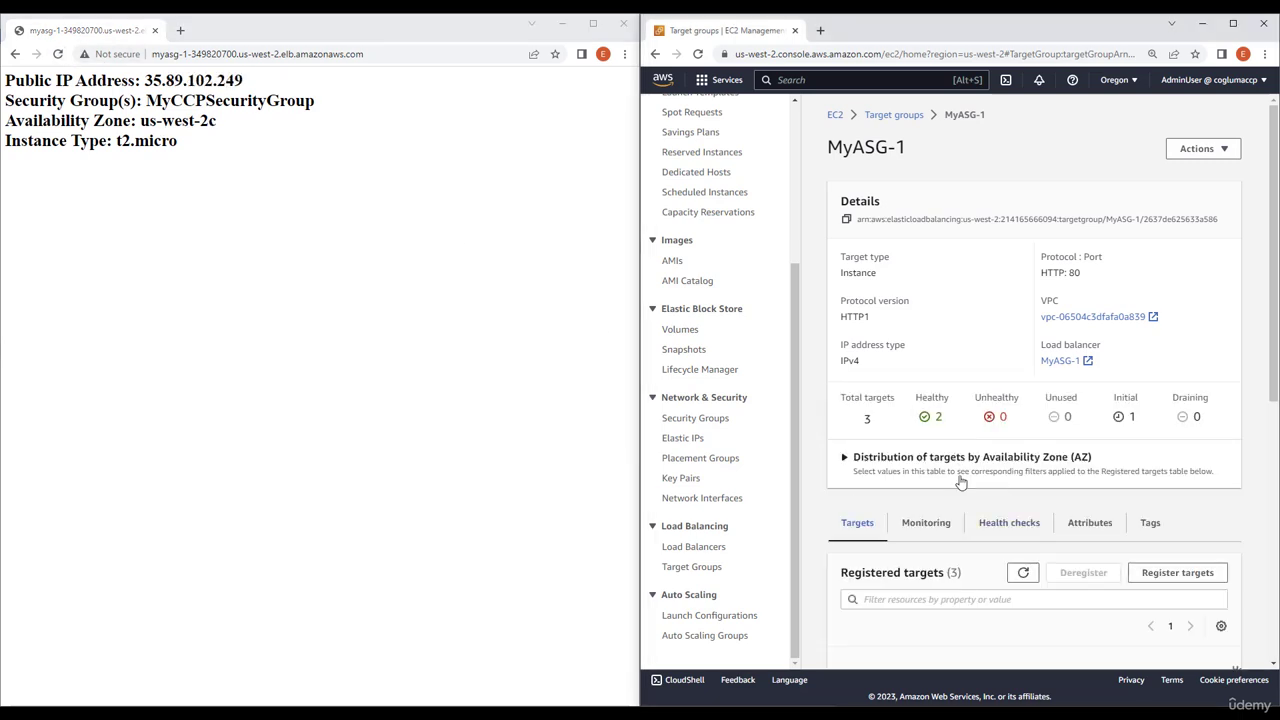
{"action": "scroll", "coordinate": [960, 483], "scroll_direction": "down", "scroll_amount": 1}
{"action": "scroll", "coordinate": [960, 483], "scroll_direction": "down", "scroll_amount": 2}
{"action": "mouse_move", "coordinate": [1036, 586]}
{"action": "left_mouse_down"}
{"action": "mouse_move", "coordinate": [1130, 585]}
{"action": "mouse_move", "coordinate": [854, 589]}
{"action": "left_mouse_up"}
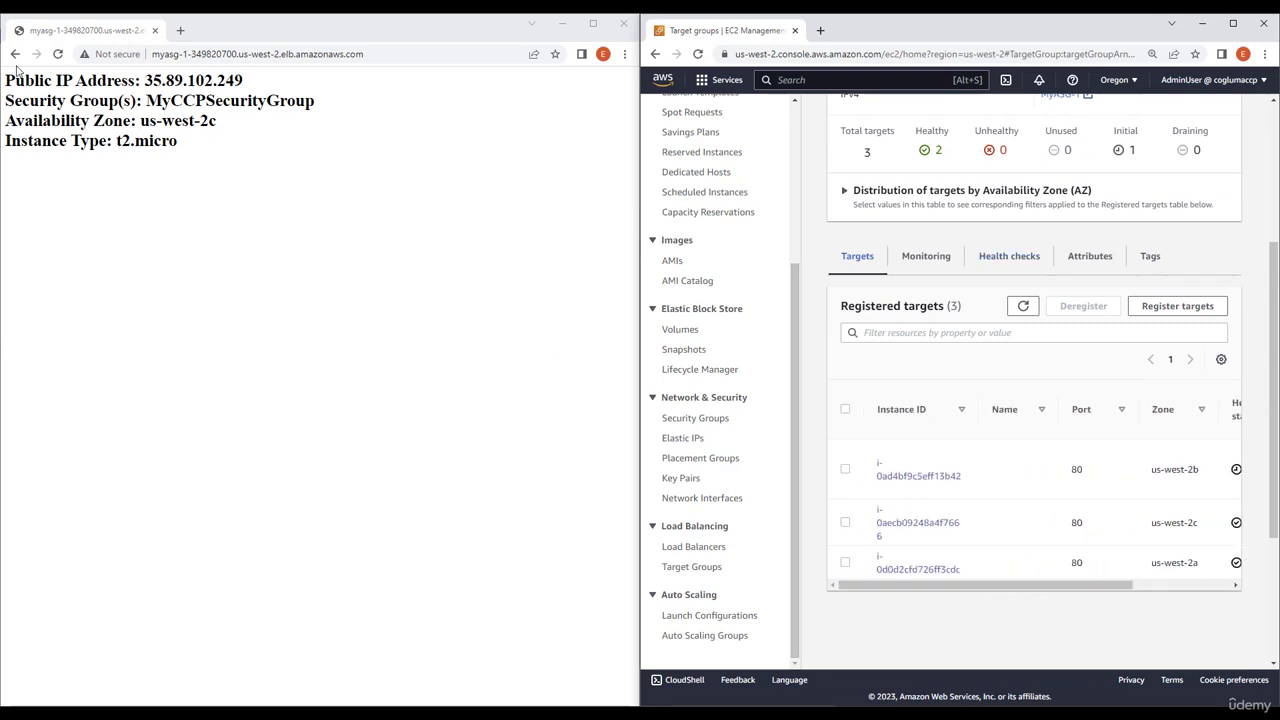
Reload the load balancer's web page repeatedly until the instance in us-west-2b answers
{"action": "left_click", "coordinate": [58, 54]}
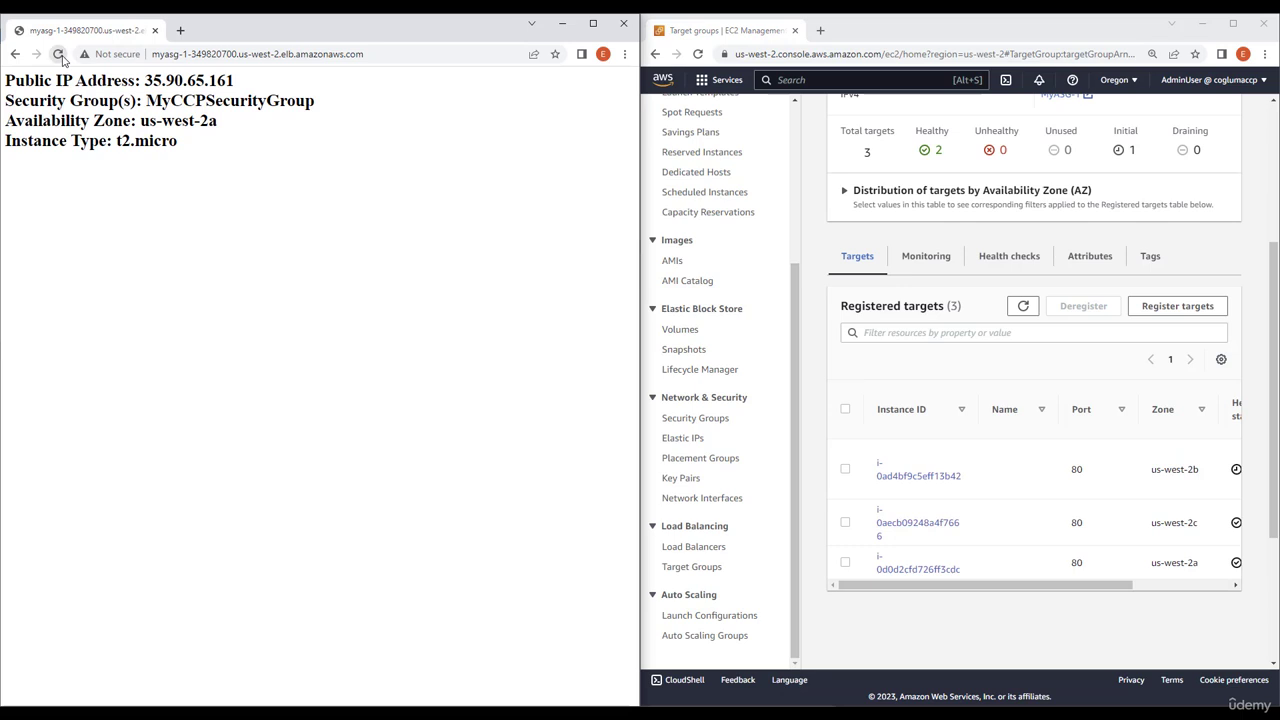
{"action": "left_click", "coordinate": [58, 54]}
{"action": "left_click", "coordinate": [58, 54]}
{"action": "left_click", "coordinate": [58, 54]}
{"action": "left_click", "coordinate": [58, 54]}
{"action": "left_click", "coordinate": [58, 54]}
{"action": "left_click", "coordinate": [58, 54]}
{"action": "left_click", "coordinate": [58, 54]}
{"action": "left_click", "coordinate": [58, 54]}
{"action": "left_click", "coordinate": [58, 54]}
{"action": "left_click", "coordinate": [61, 57]}
{"action": "left_click", "coordinate": [61, 57]}
{"action": "left_click", "coordinate": [61, 57]}
{"action": "left_click", "coordinate": [61, 57]}
{"action": "left_click", "coordinate": [61, 57]}
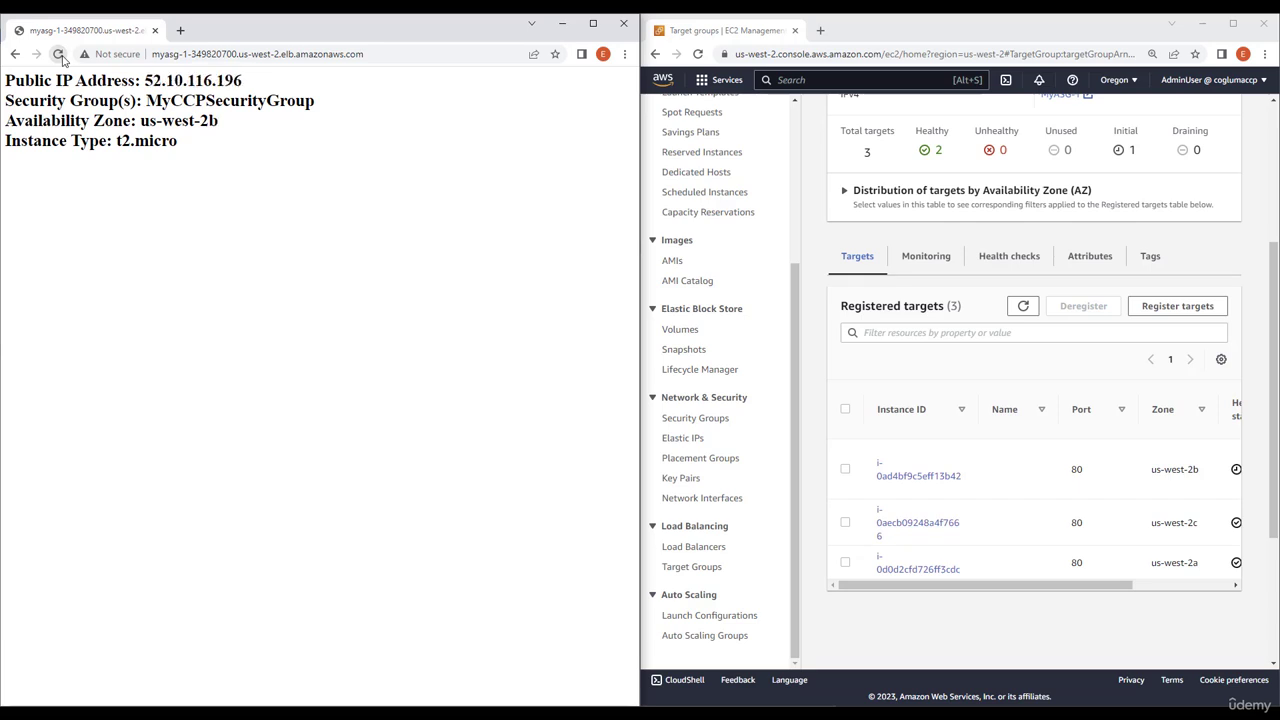
{"action": "left_click", "coordinate": [61, 57]}
{"action": "left_click", "coordinate": [61, 57]}
{"action": "left_click", "coordinate": [61, 57]}
{"action": "left_click", "coordinate": [61, 57]}
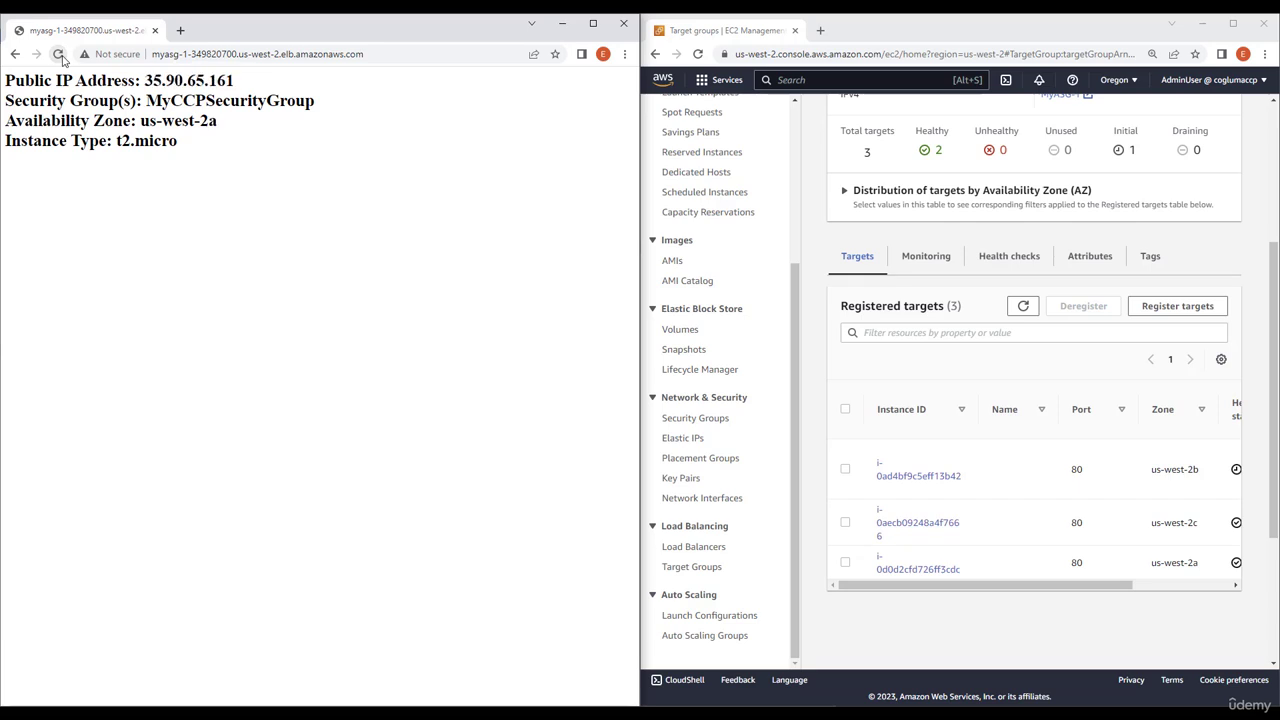
{"action": "left_click", "coordinate": [61, 57]}
{"action": "left_click", "coordinate": [61, 57]}
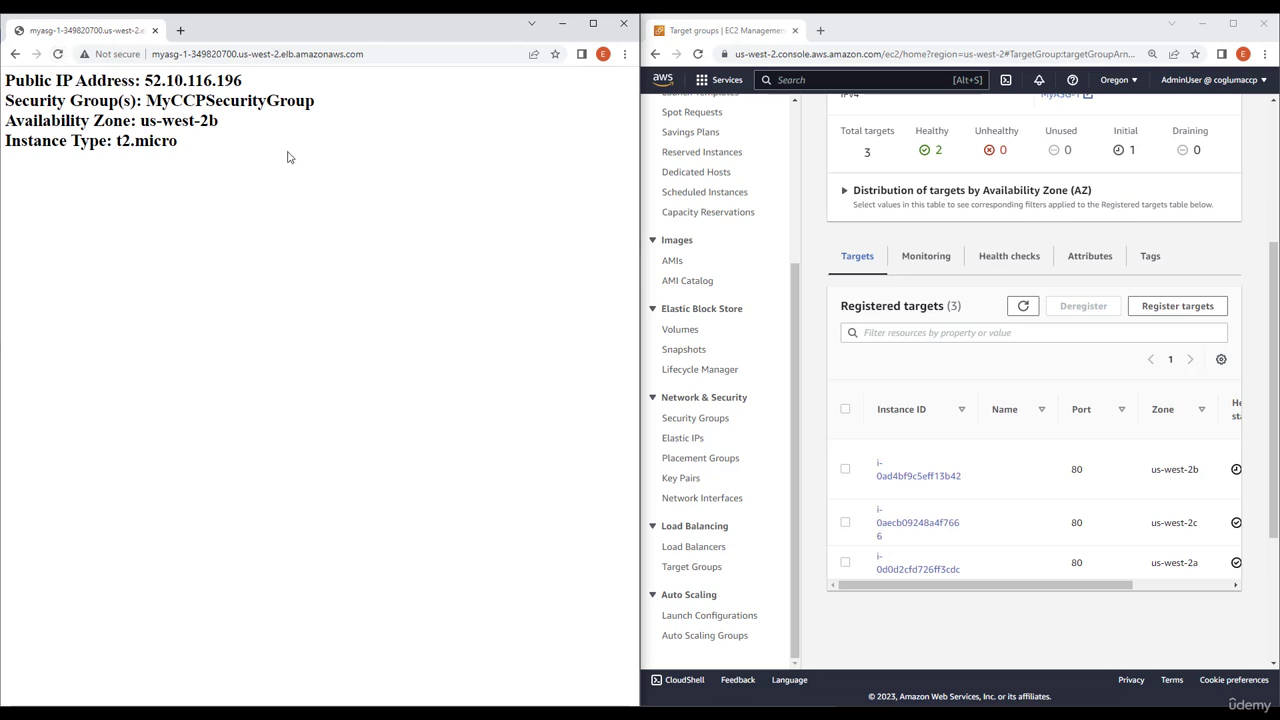
Compare the availability zone on the web page with the zones and health status of MyASG-1's registered targets
{"action": "mouse_move", "coordinate": [210, 121]}
{"action": "left_mouse_down"}
{"action": "mouse_move", "coordinate": [149, 141]}
{"action": "mouse_move", "coordinate": [140, 121]}
{"action": "left_mouse_up"}
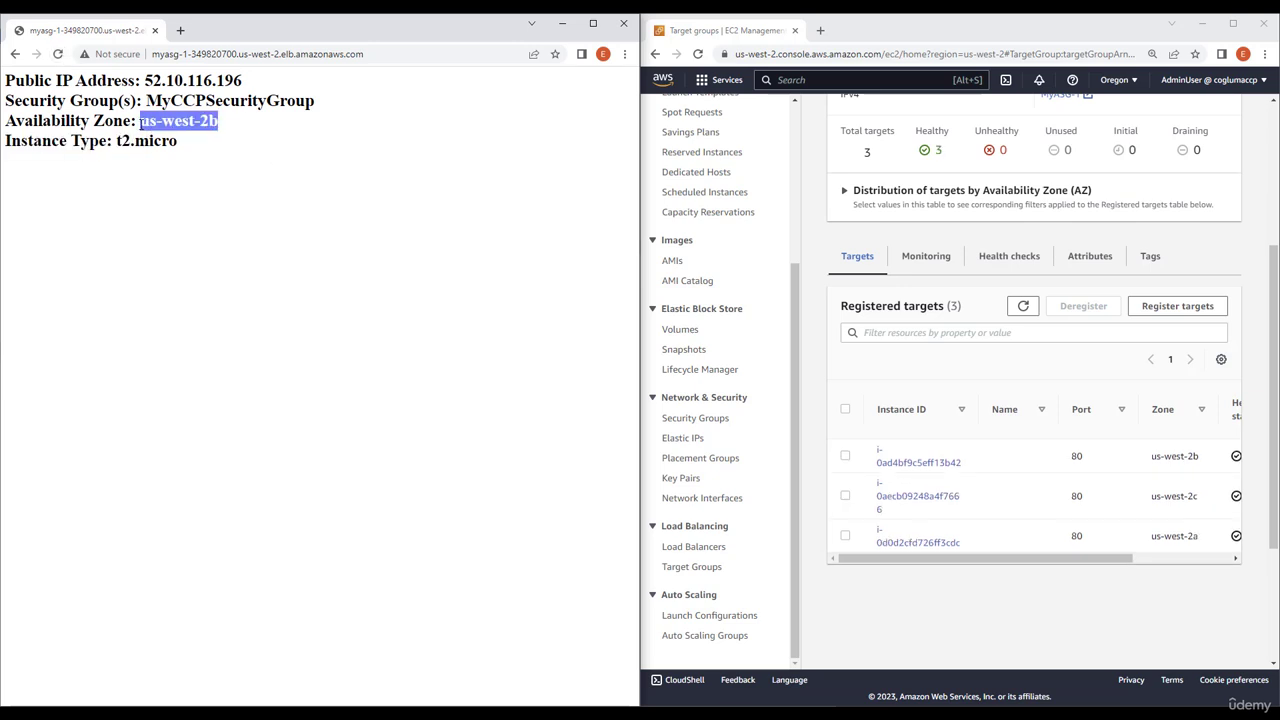
{"action": "left_click_drag", "start_coordinate": [1058, 558], "coordinate": [1155, 570]}
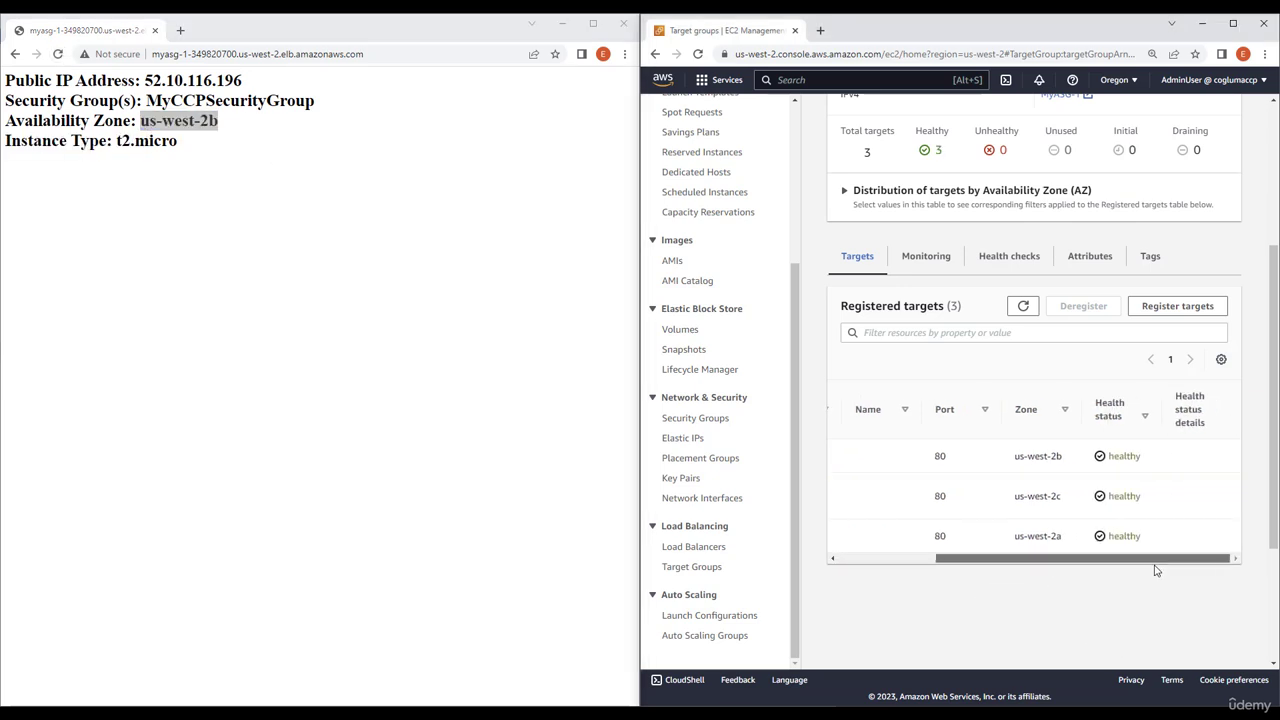
{"action": "left_click", "coordinate": [212, 205]}
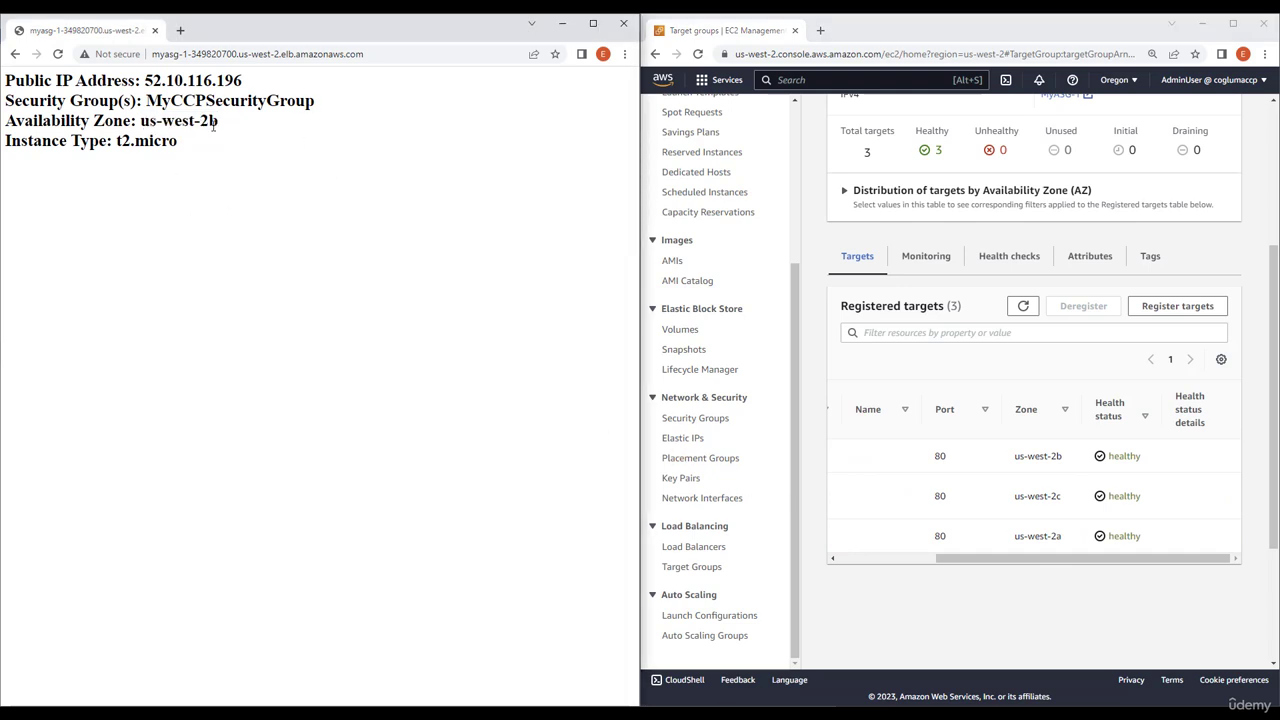
{"action": "left_click_drag", "start_coordinate": [218, 121], "coordinate": [137, 121]}
{"action": "left_click", "coordinate": [230, 207]}
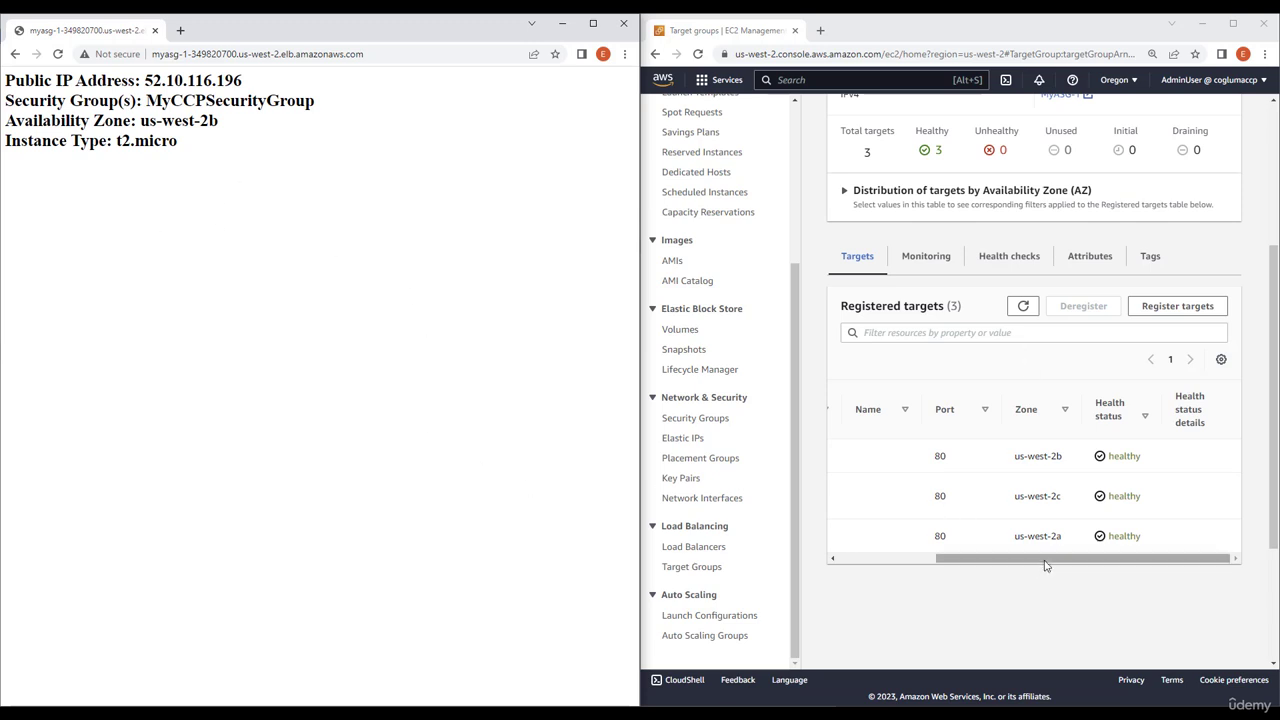
{"action": "left_click_drag", "start_coordinate": [1046, 560], "coordinate": [877, 566]}
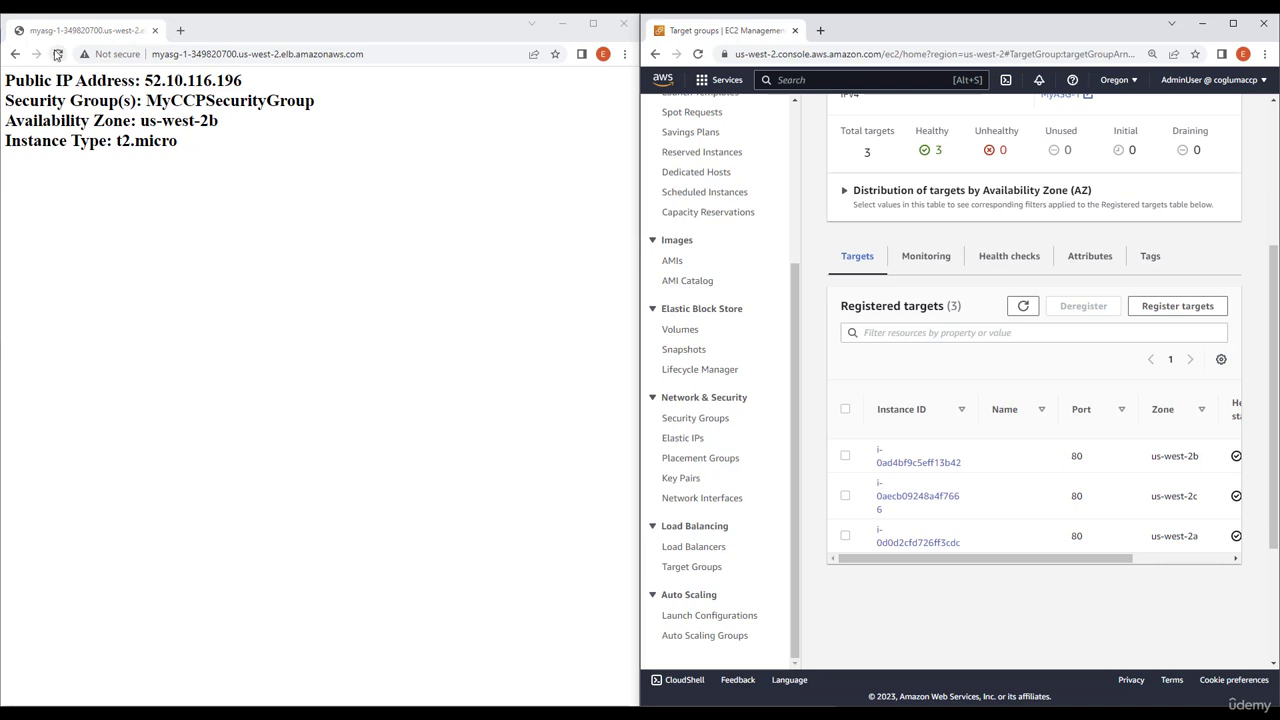
Reload the web page a few more times to check how requests rotate across the availability zones
{"action": "left_click", "coordinate": [58, 54]}
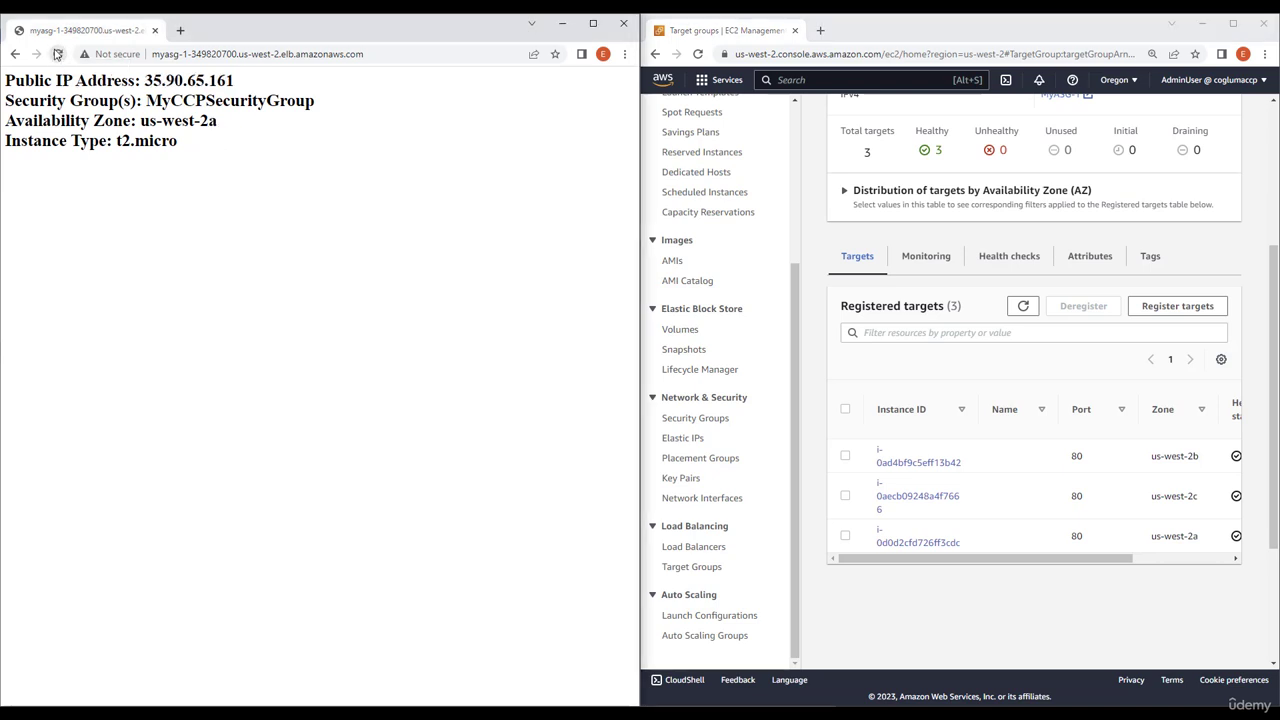
{"action": "left_click", "coordinate": [58, 54]}
{"action": "left_click", "coordinate": [58, 54]}
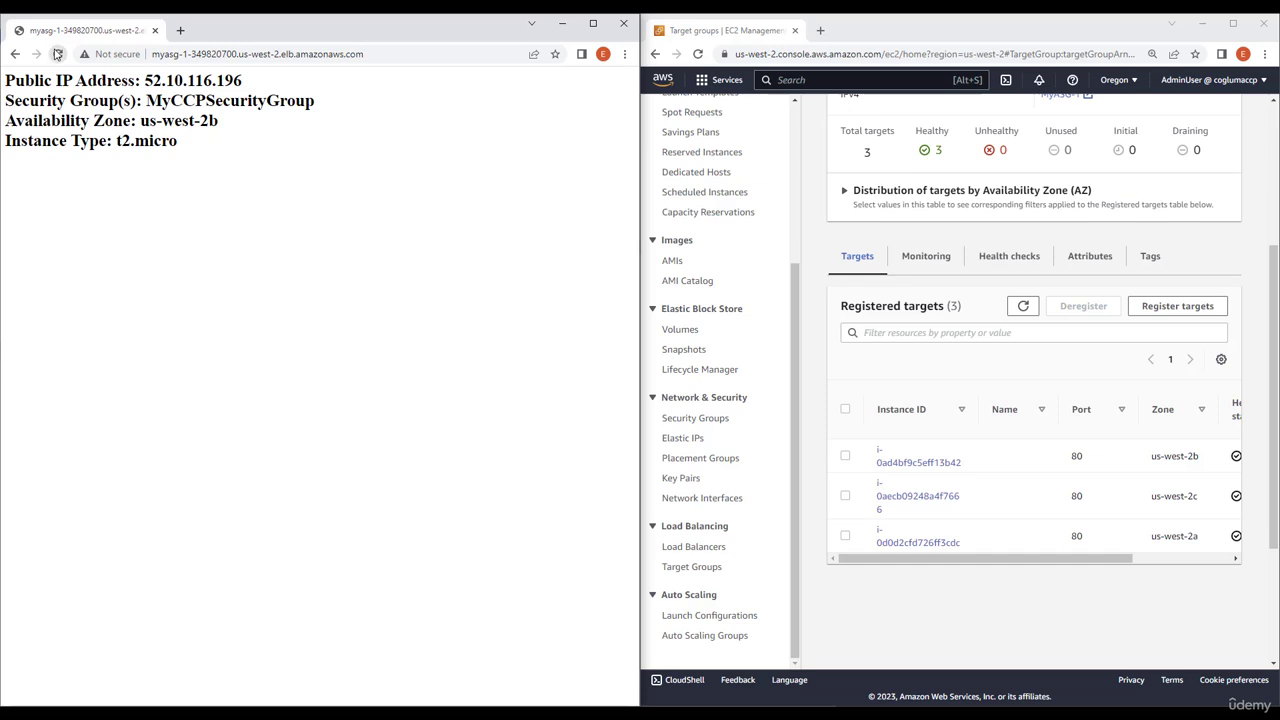
{"action": "left_click", "coordinate": [58, 54]}
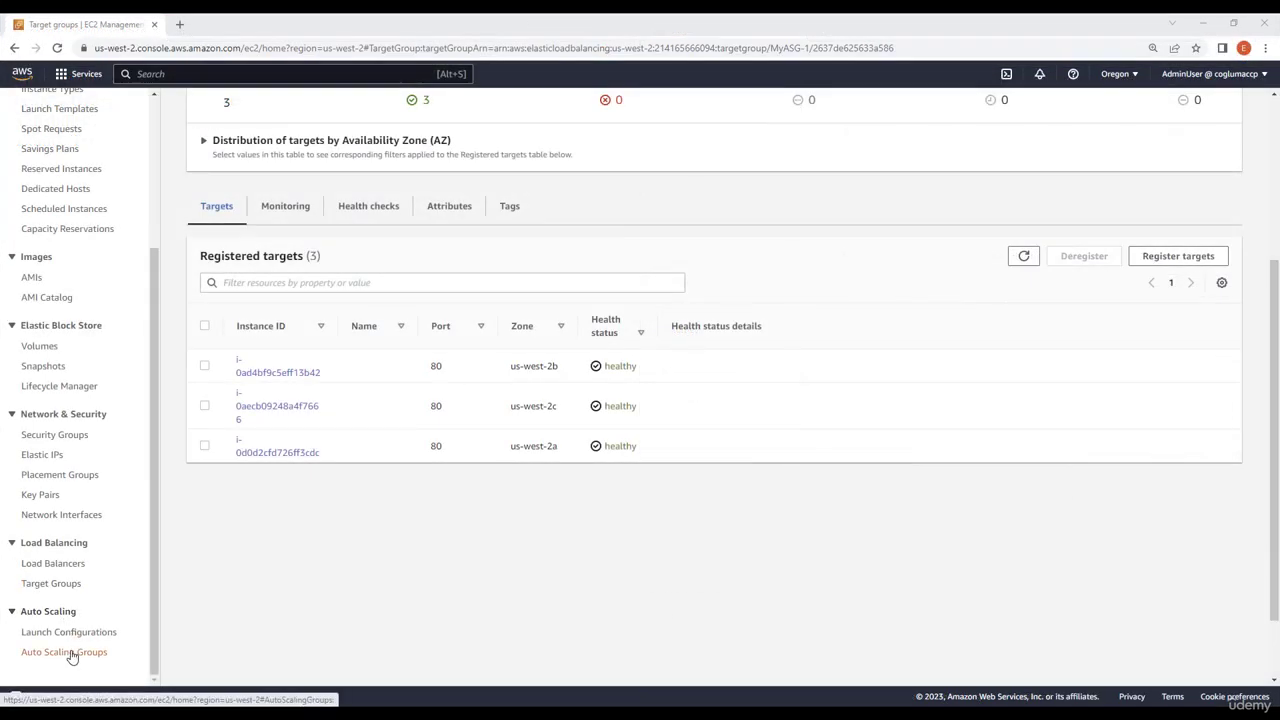
Delete the Auto Scaling group MyASG together with its instances, entering "delete" as confirmation
{"action": "left_click", "coordinate": [72, 655]}
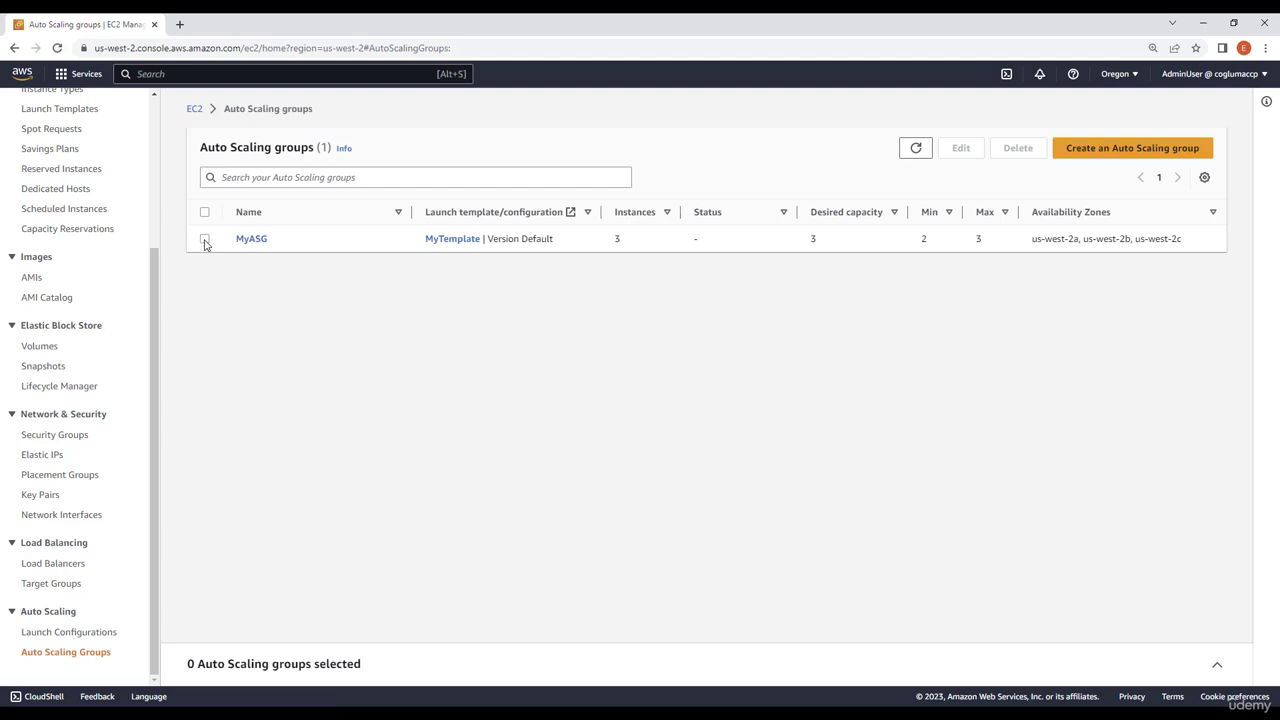
{"action": "left_click", "coordinate": [205, 240]}
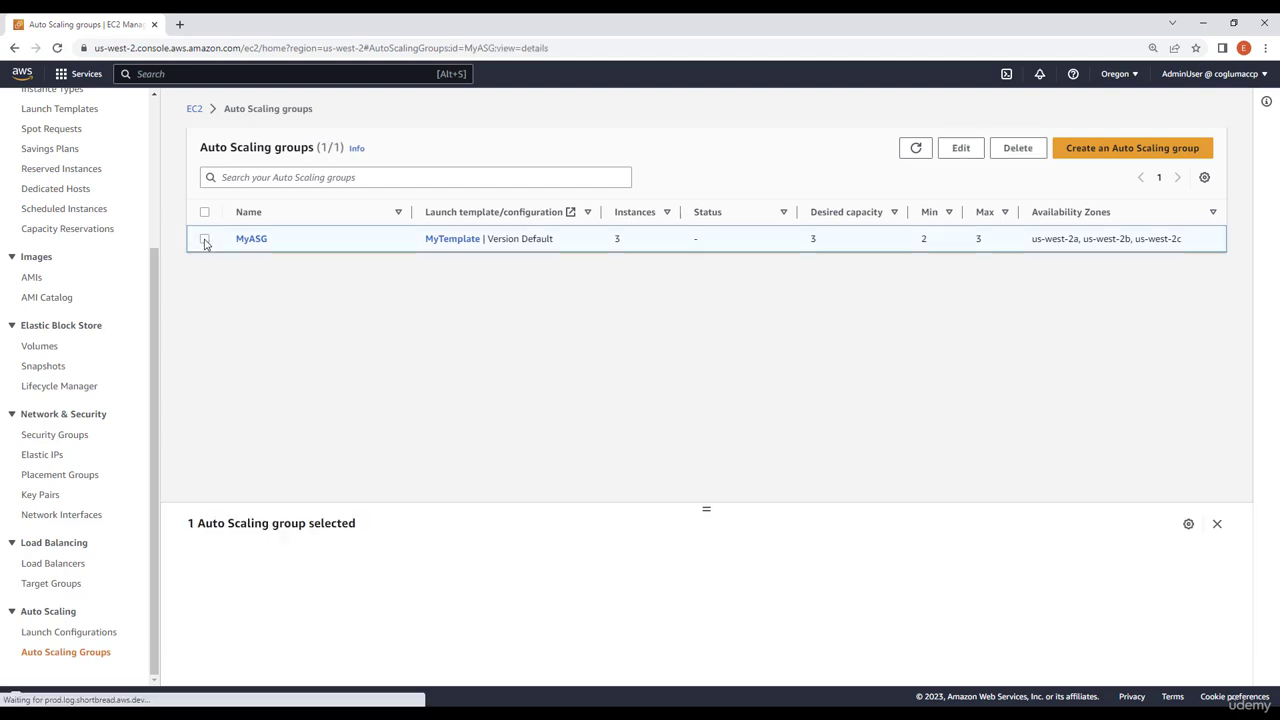
{"action": "left_click", "coordinate": [1016, 149]}
{"action": "left_click", "coordinate": [608, 470]}
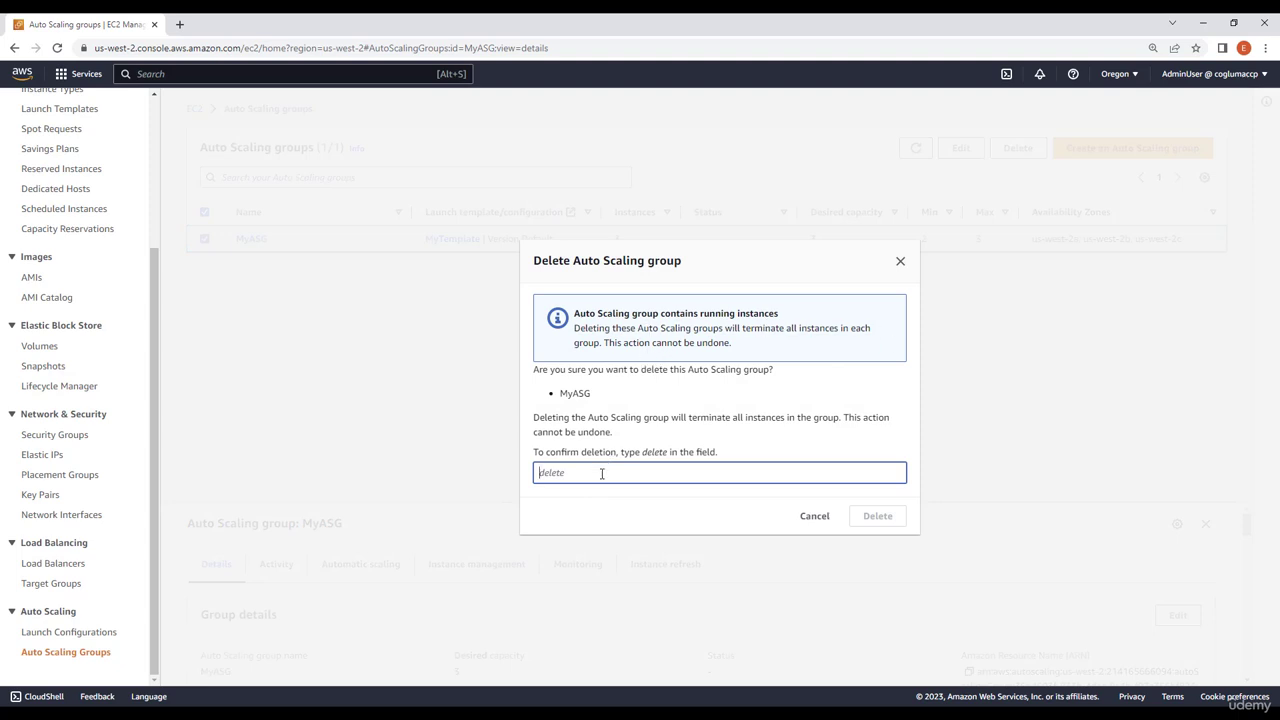
{"action": "type", "text": "delete"}
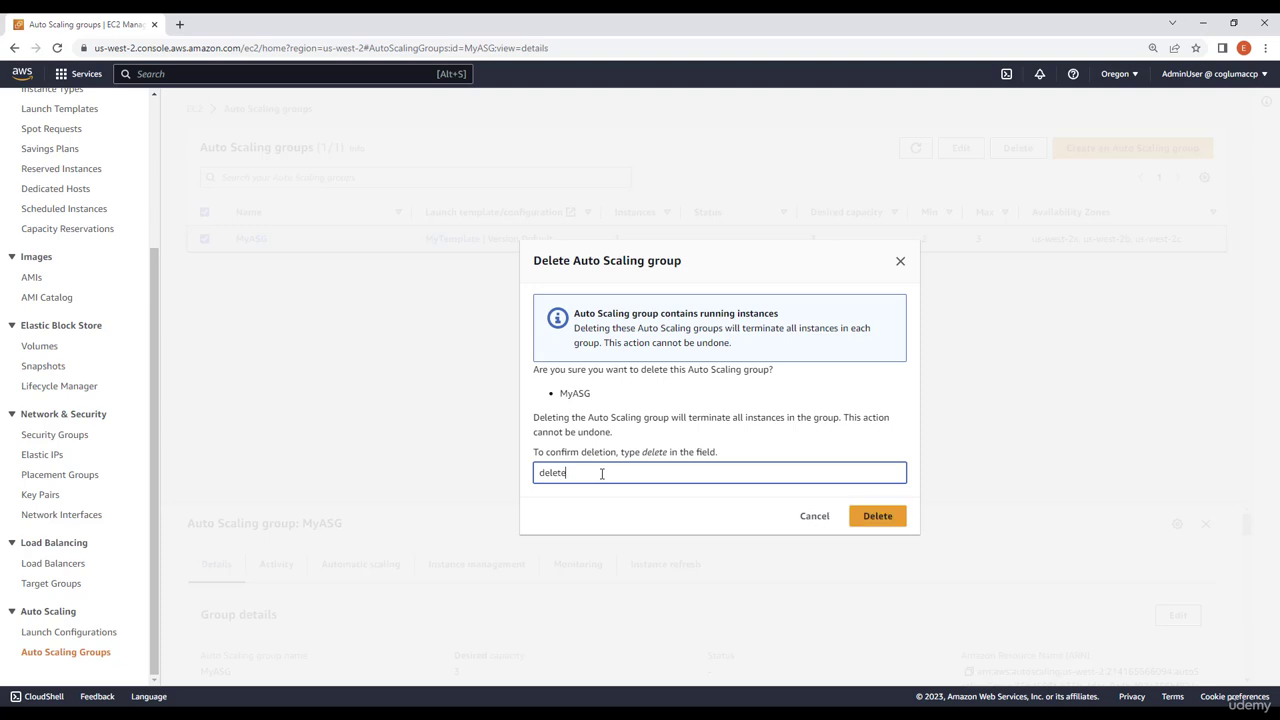
{"action": "left_click", "coordinate": [865, 517]}
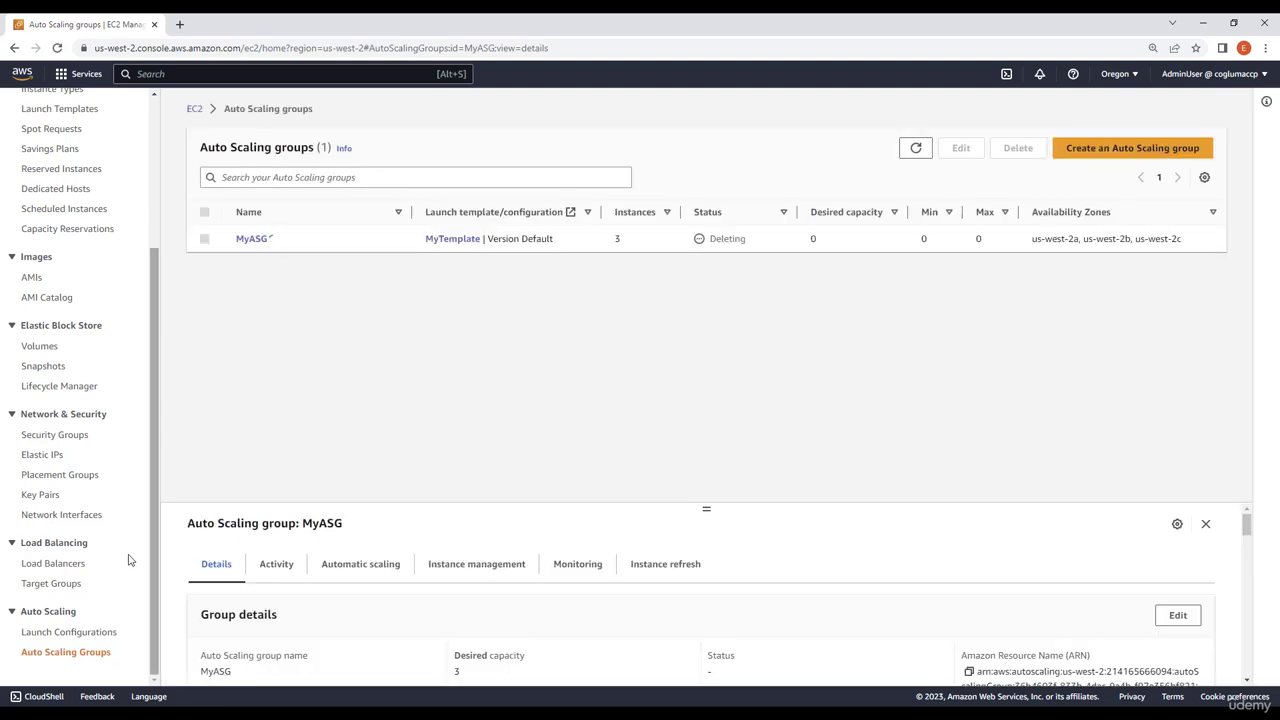
Delete the load balancer MyASG-1, entering "confirm" as the written consent
{"action": "left_click", "coordinate": [67, 570]}
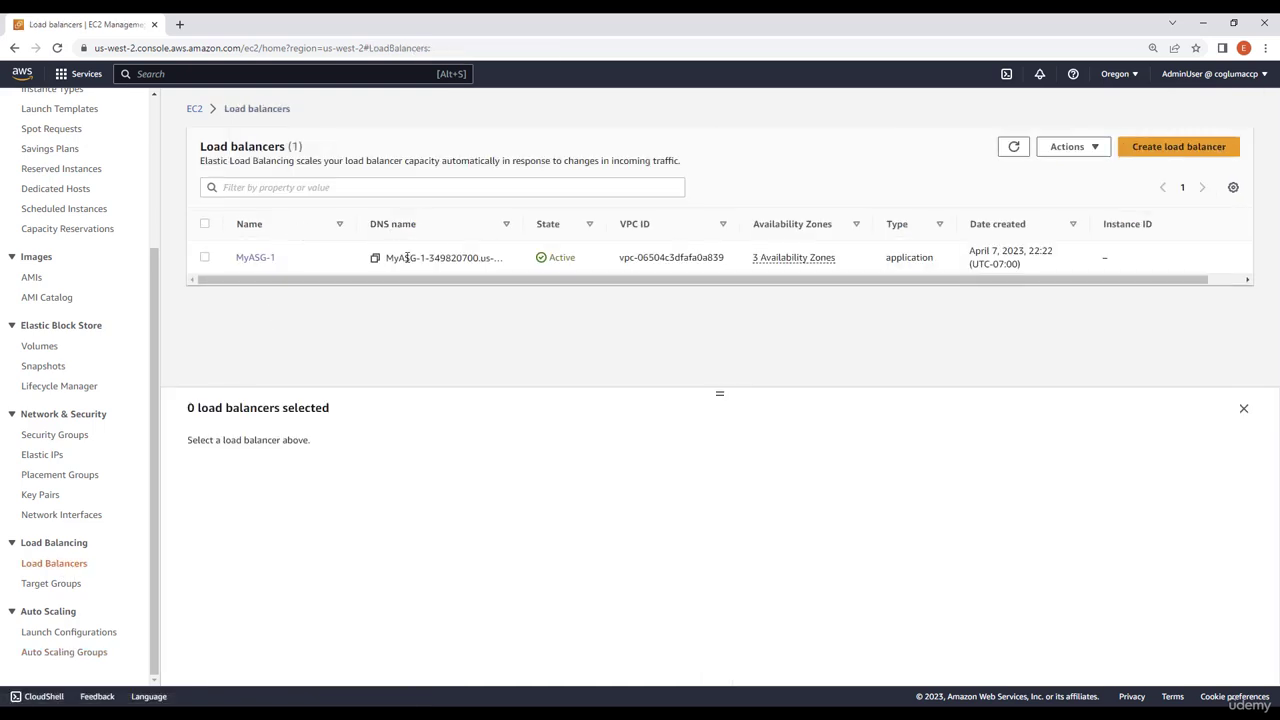
{"action": "left_click", "coordinate": [206, 258]}
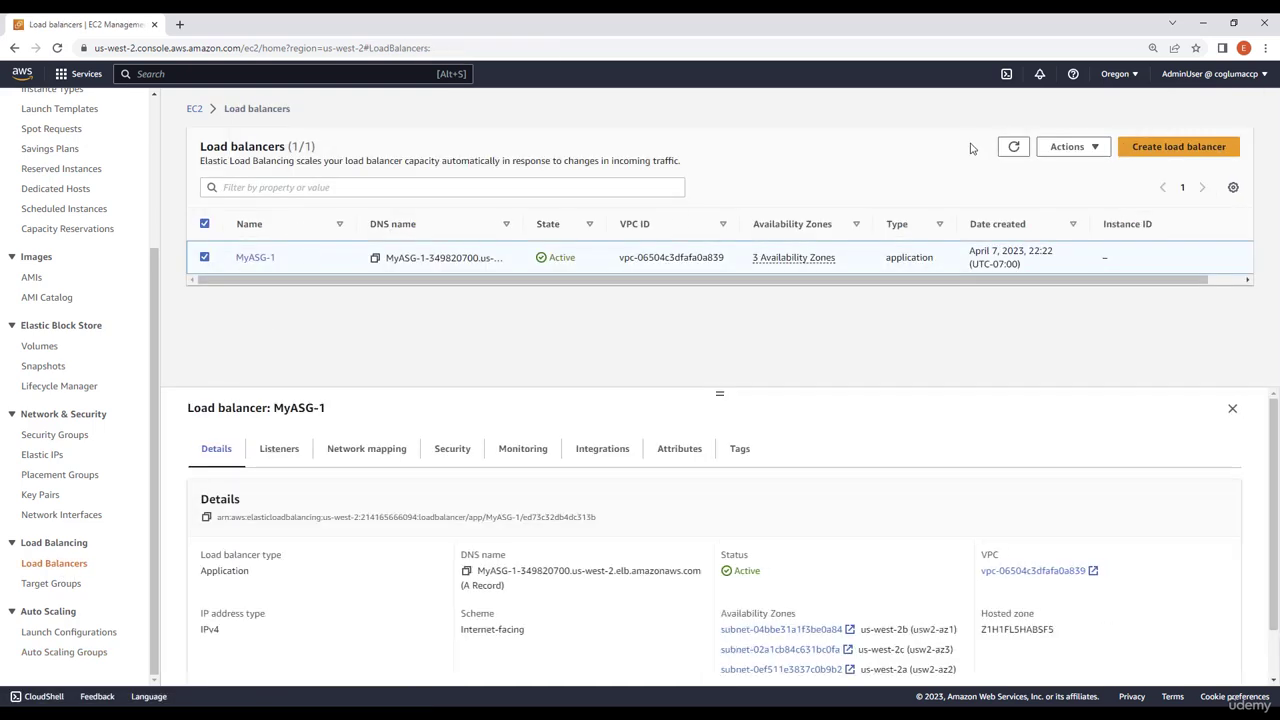
{"action": "left_click", "coordinate": [1068, 146]}
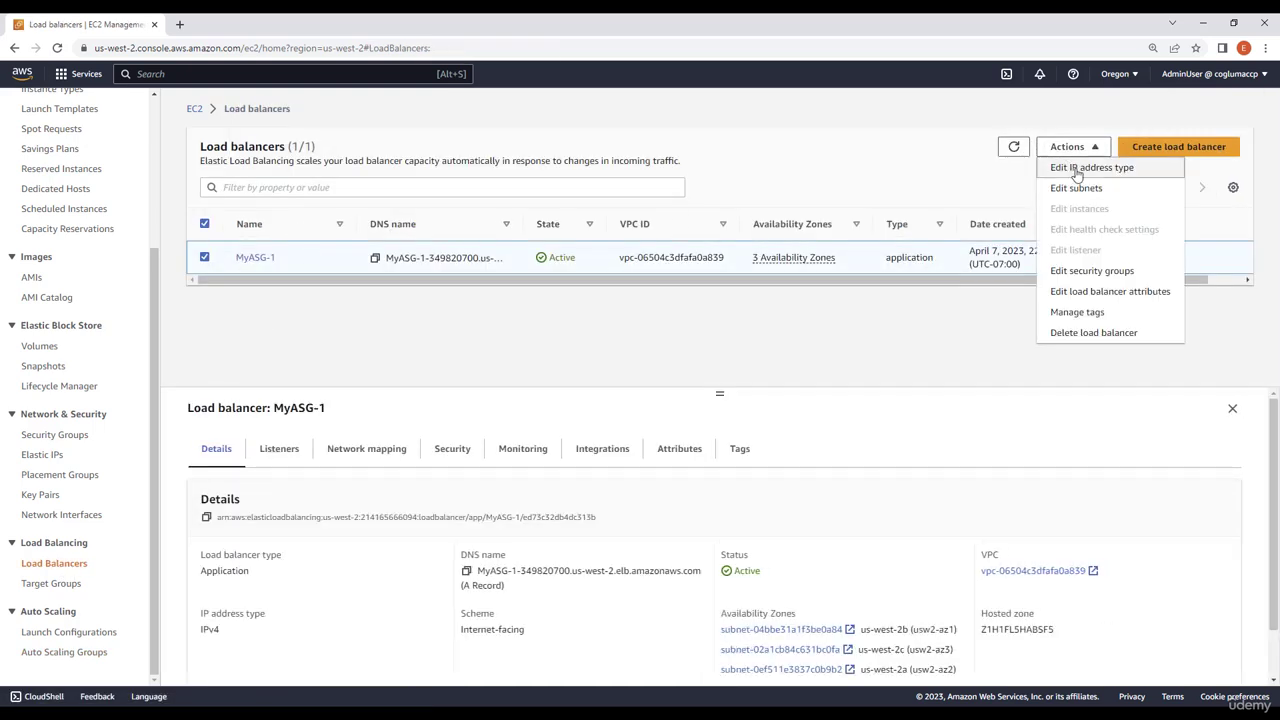
{"action": "left_click", "coordinate": [1076, 333]}
{"action": "left_click", "coordinate": [689, 447]}
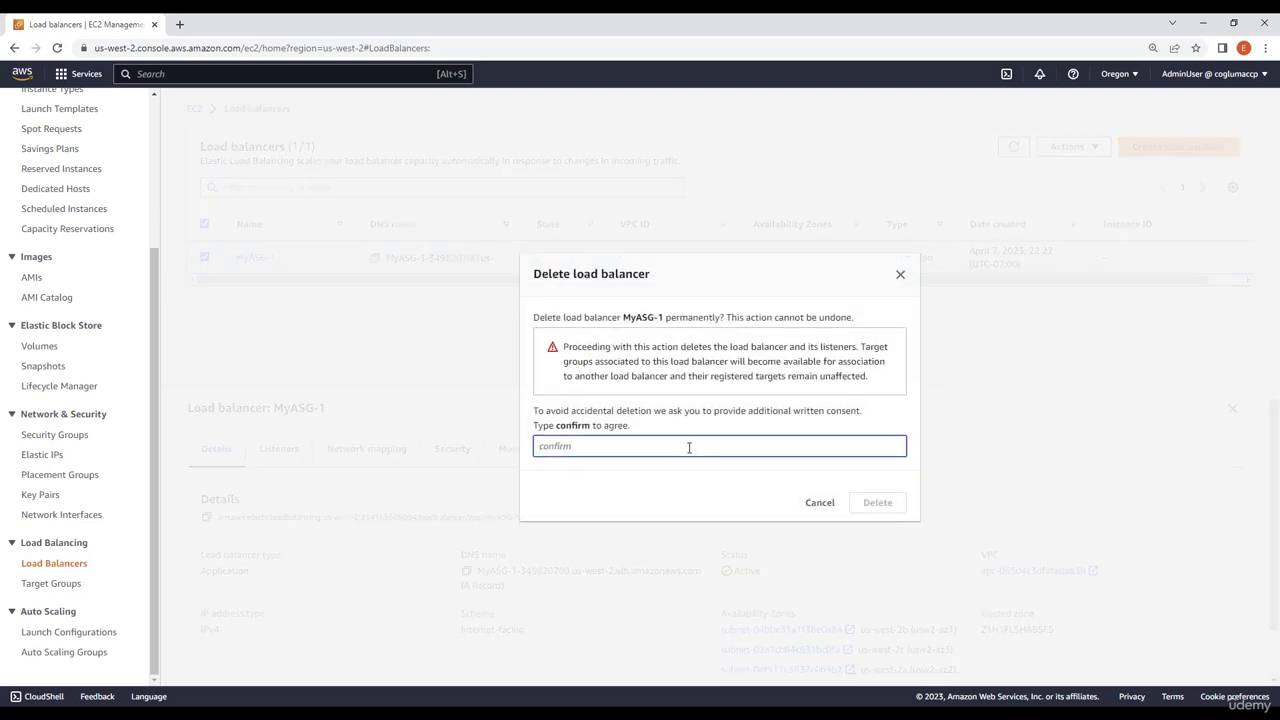
{"action": "type", "text": "confirm"}
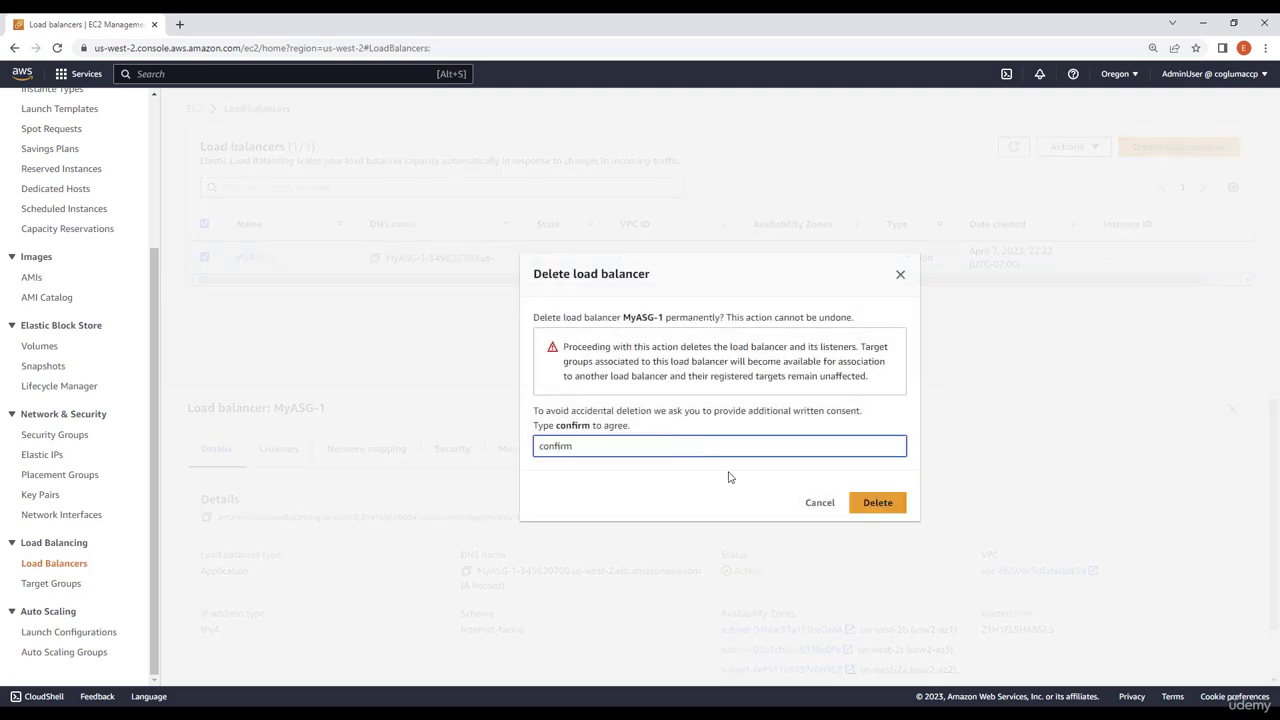
{"action": "left_click", "coordinate": [880, 503]}
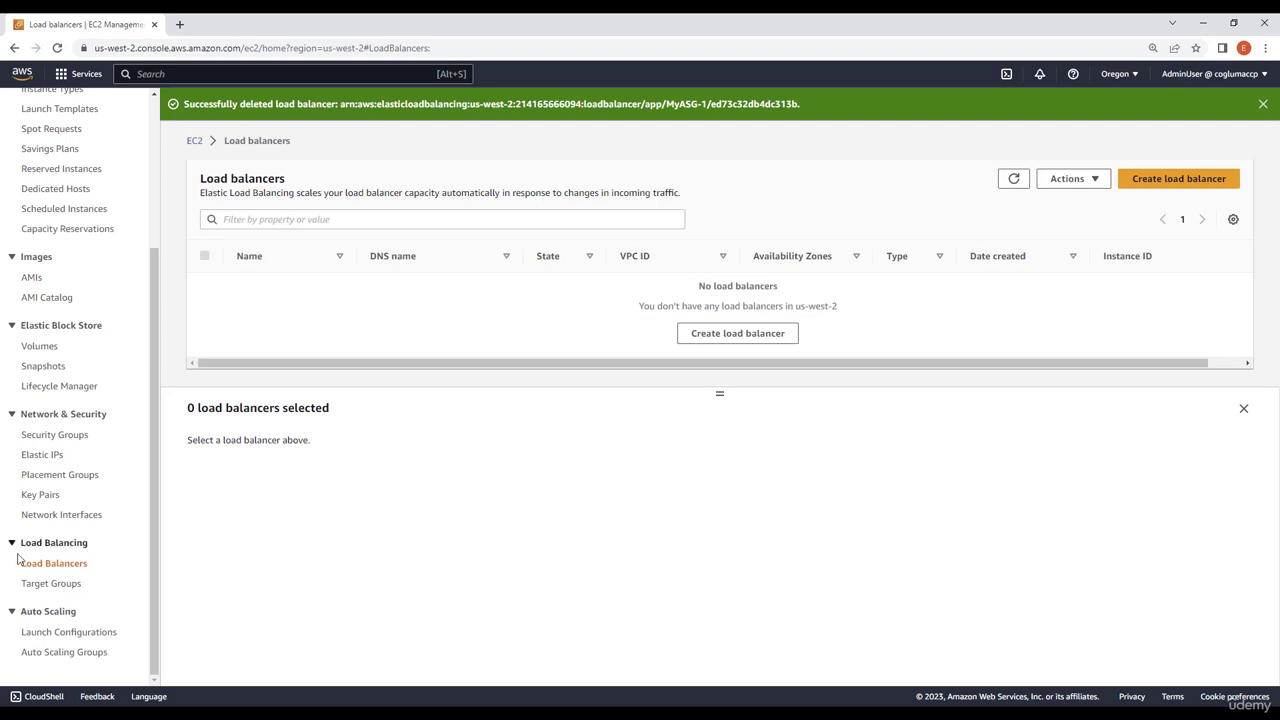
Delete the target group MyASG-1 and confirm the deletion
{"action": "left_click", "coordinate": [40, 586]}
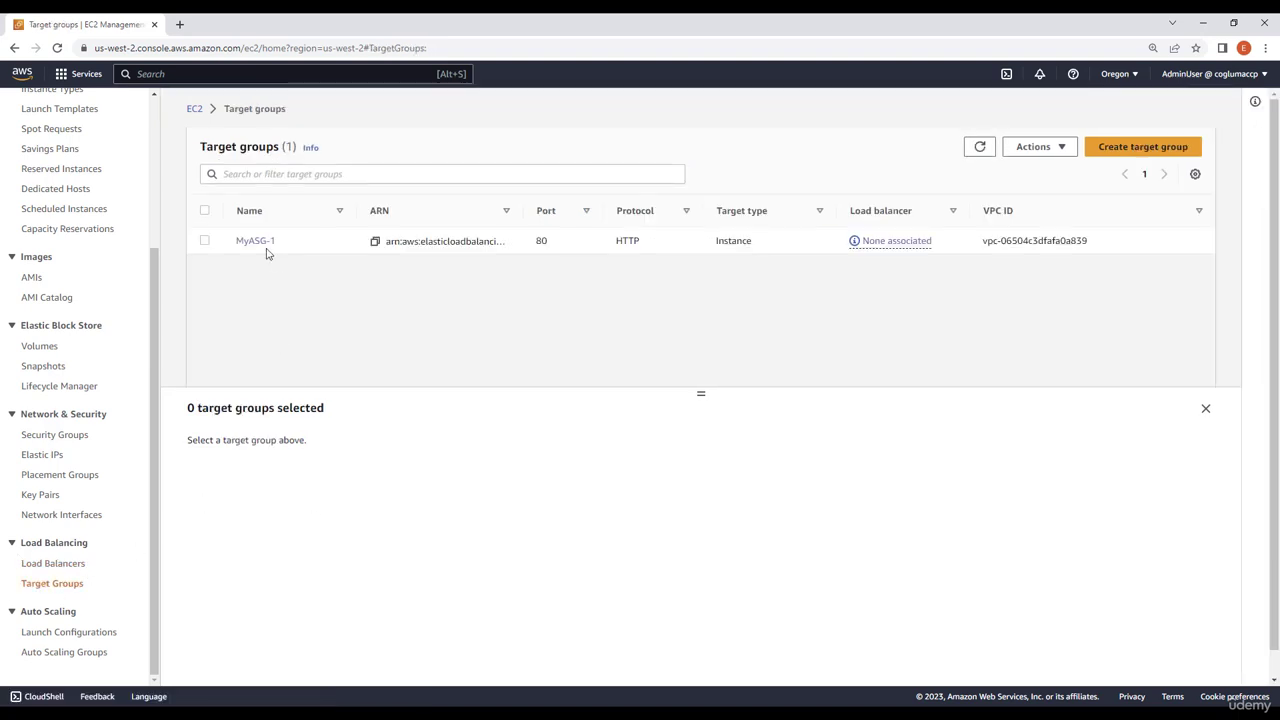
{"action": "left_click", "coordinate": [204, 244]}
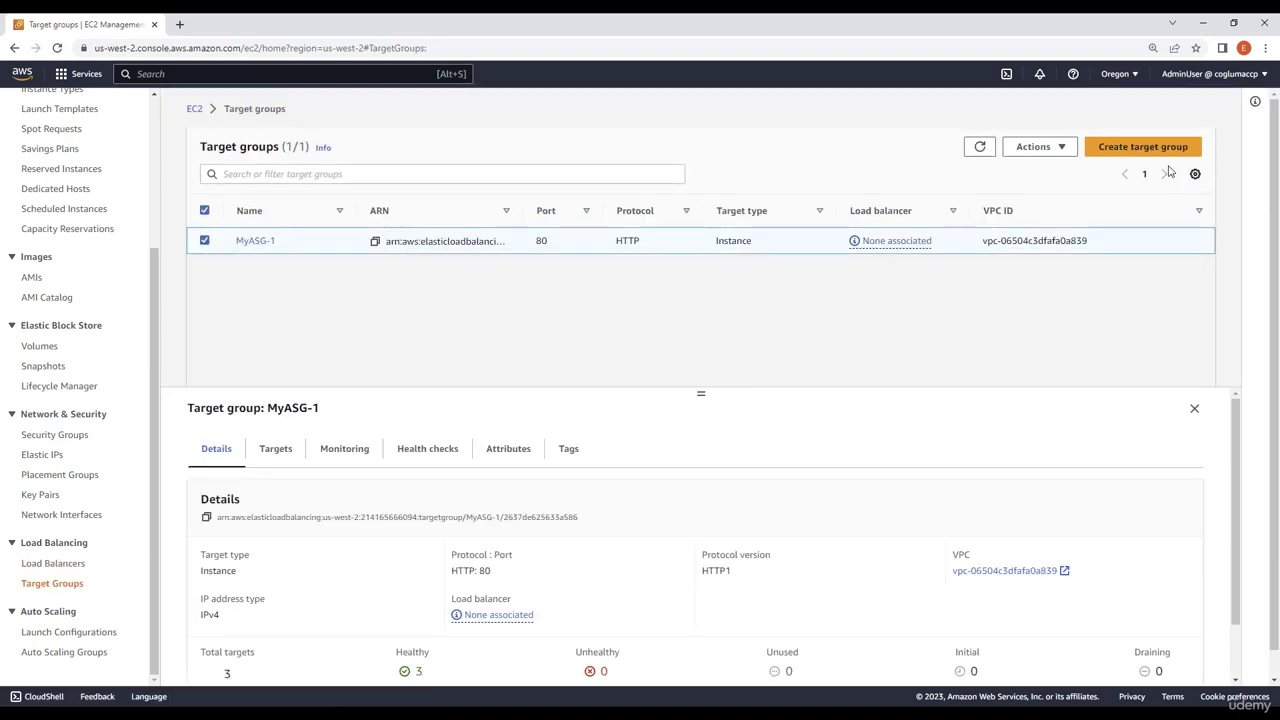
{"action": "left_click", "coordinate": [1052, 150]}
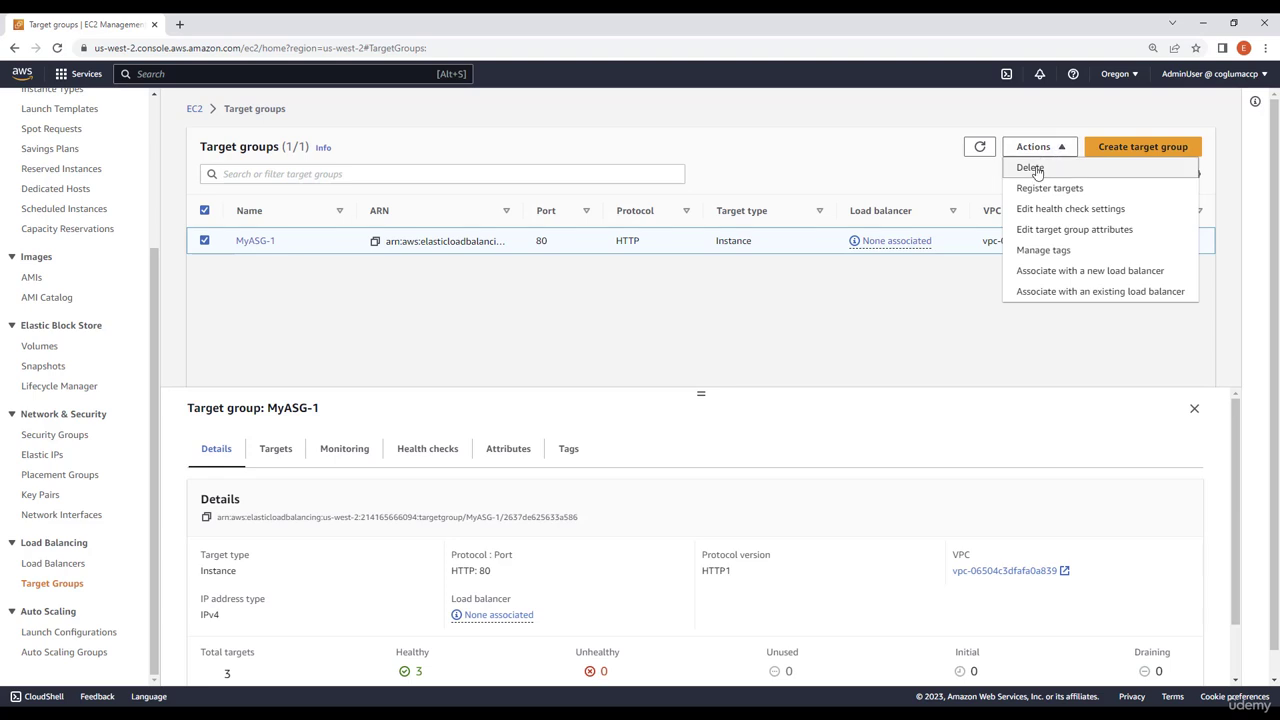
{"action": "left_click", "coordinate": [1032, 168]}
{"action": "left_click", "coordinate": [870, 490]}
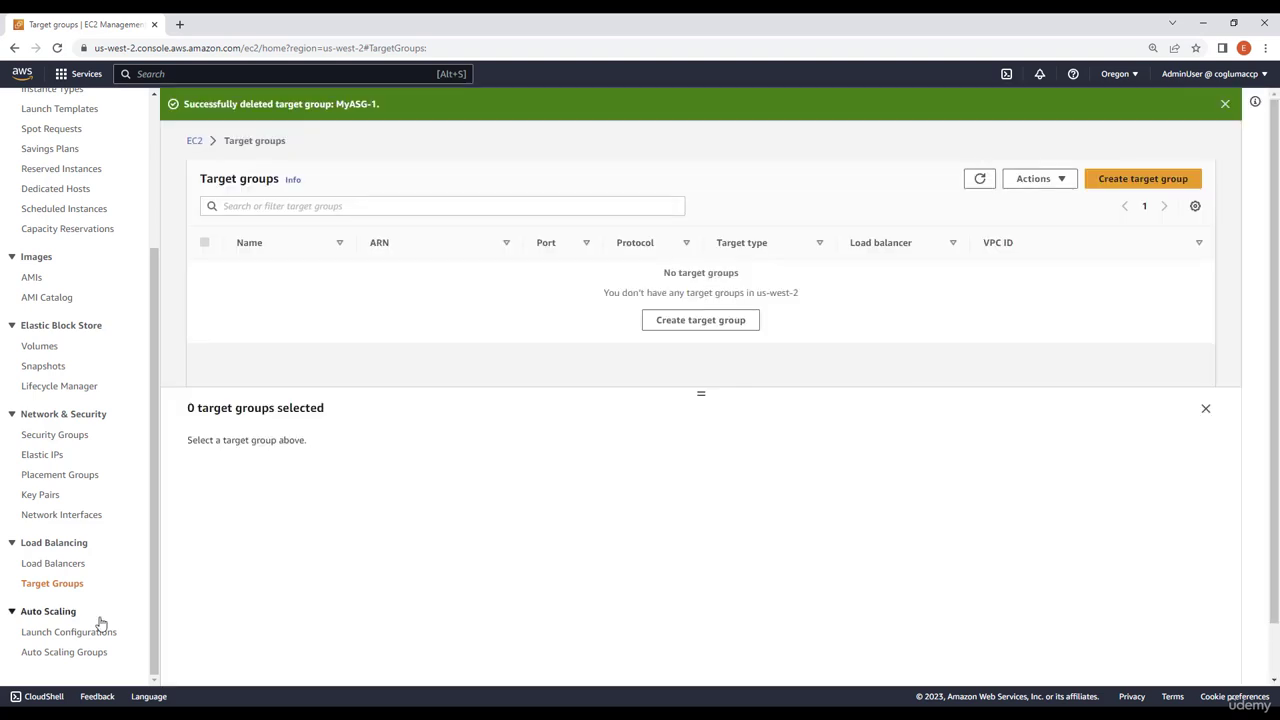
Check the lists of load balancers, target groups and Auto Scaling groups for the deletion of the created resources
{"action": "left_click", "coordinate": [66, 564]}
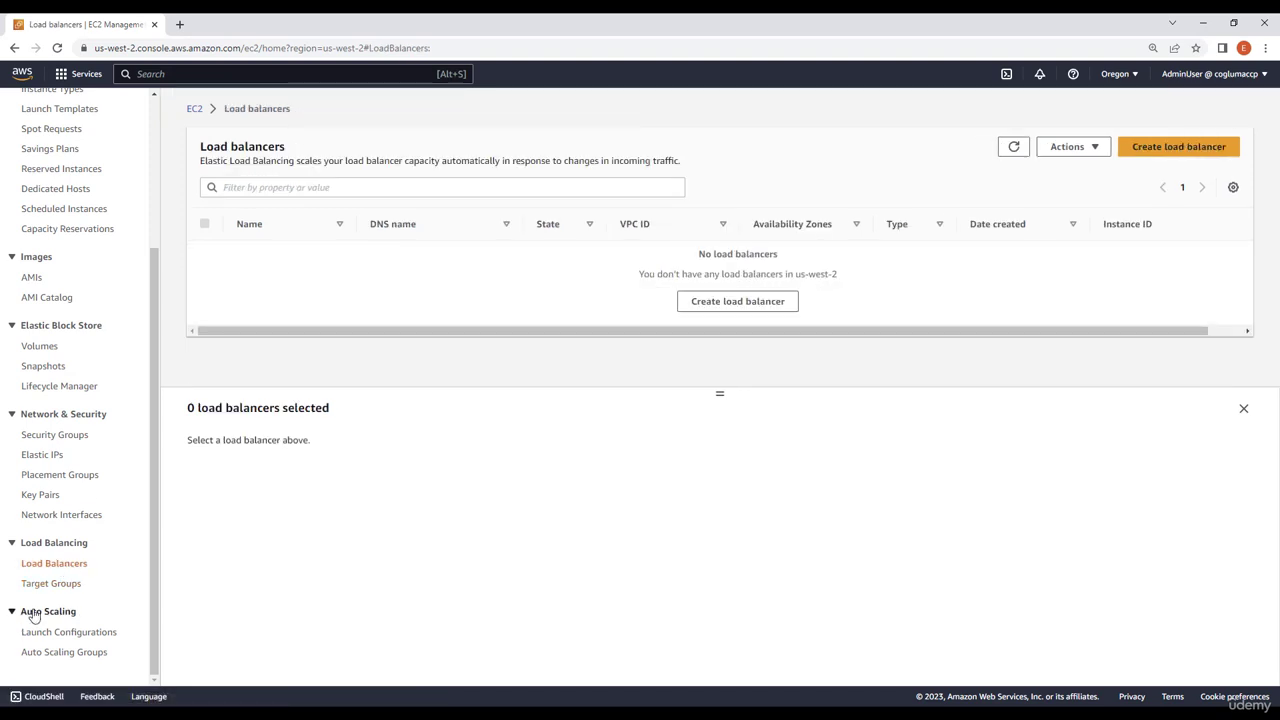
{"action": "left_click", "coordinate": [50, 584]}
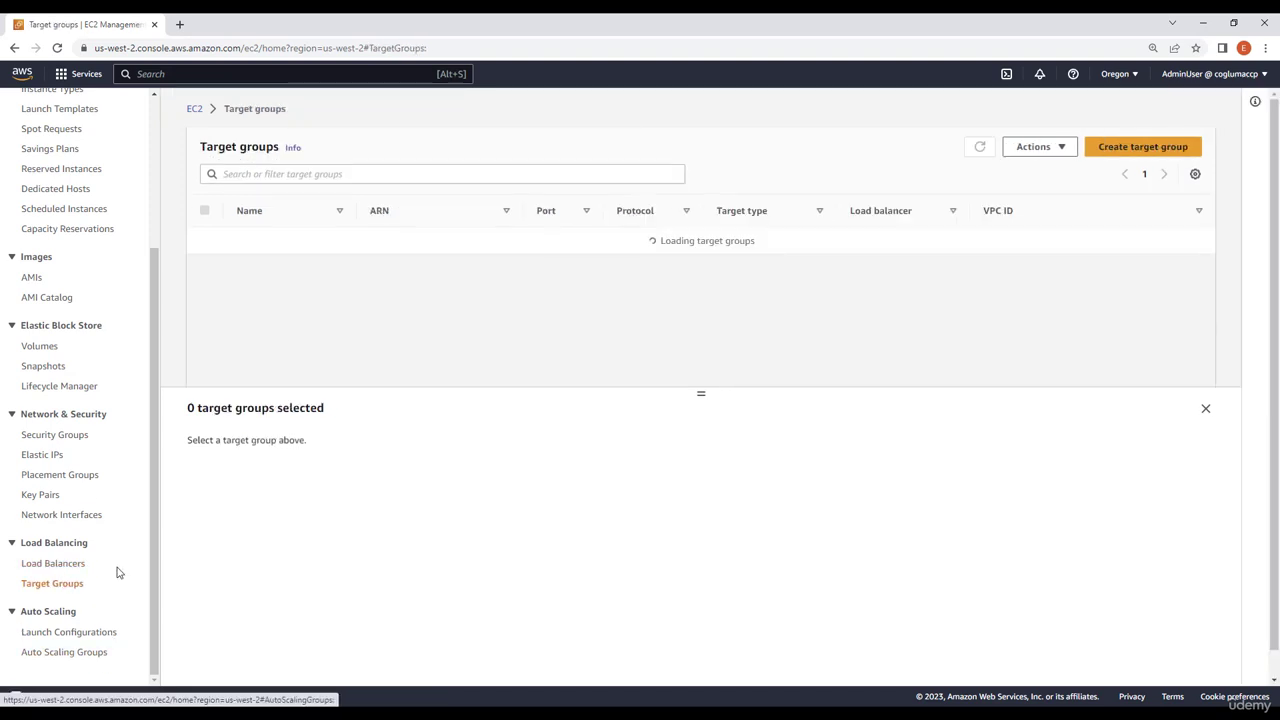
{"action": "left_click", "coordinate": [64, 652]}
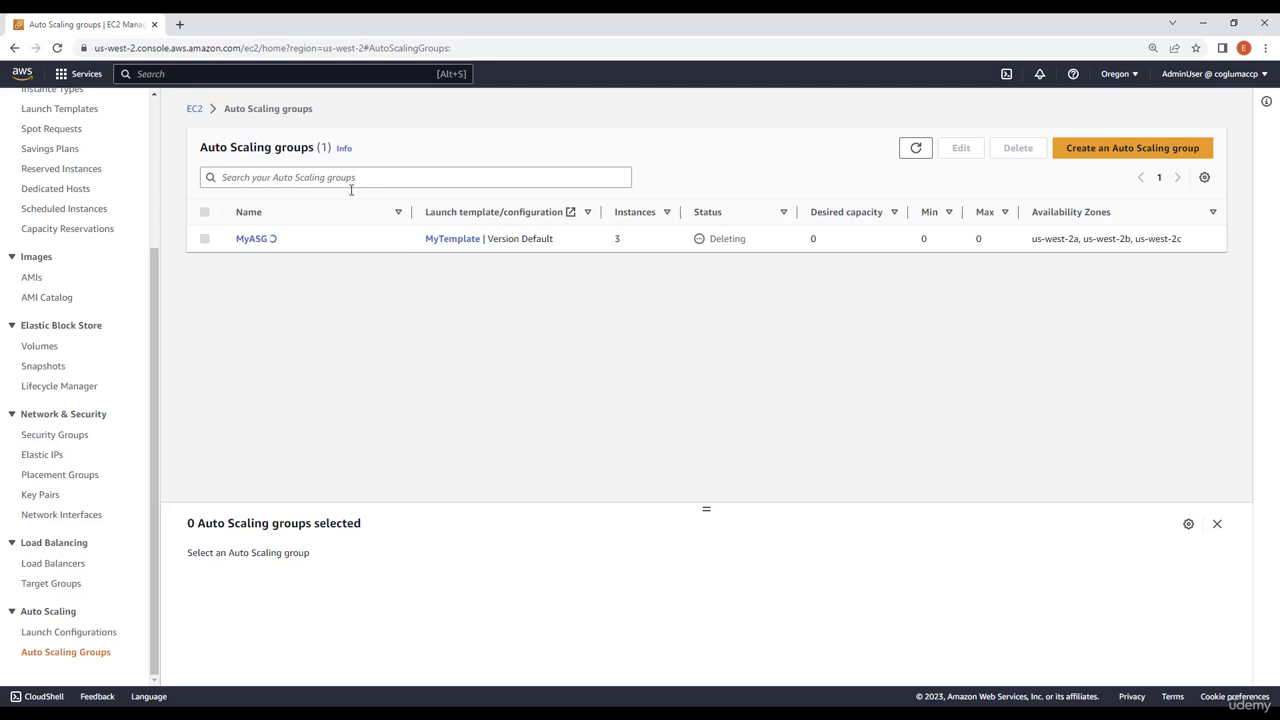
Check the EC2 instances and then the EBS volumes for removal, refreshing each list to get the current states
{"action": "scroll", "coordinate": [40, 277], "scroll_direction": "up", "scroll_amount": 3}
{"action": "left_click", "coordinate": [43, 275]}
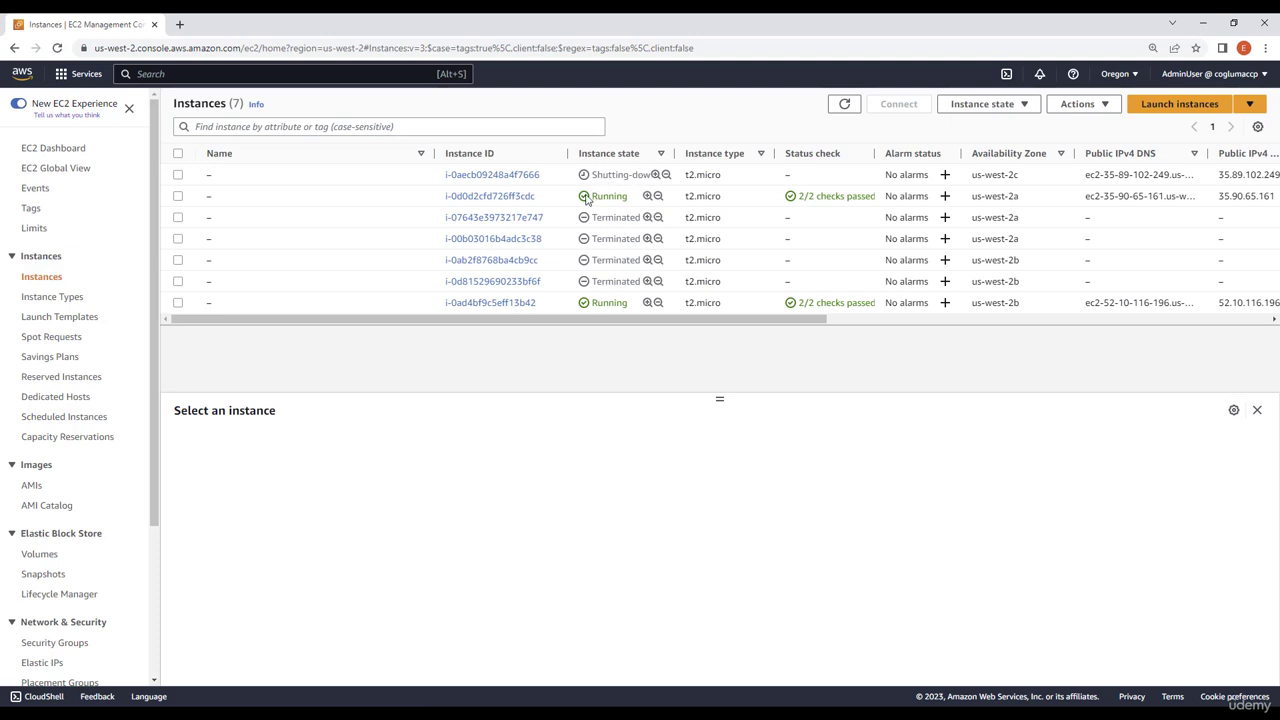
{"action": "left_click", "coordinate": [847, 104]}
{"action": "left_click", "coordinate": [845, 105]}
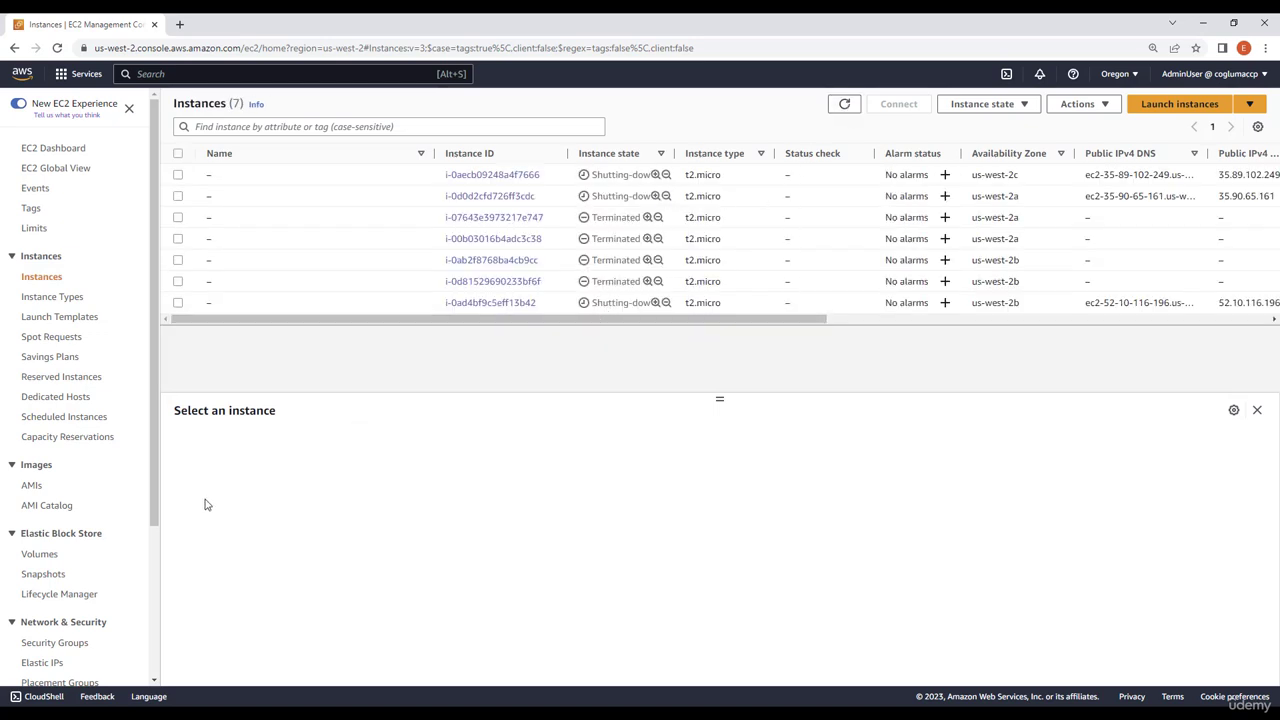
{"action": "left_click", "coordinate": [44, 556]}
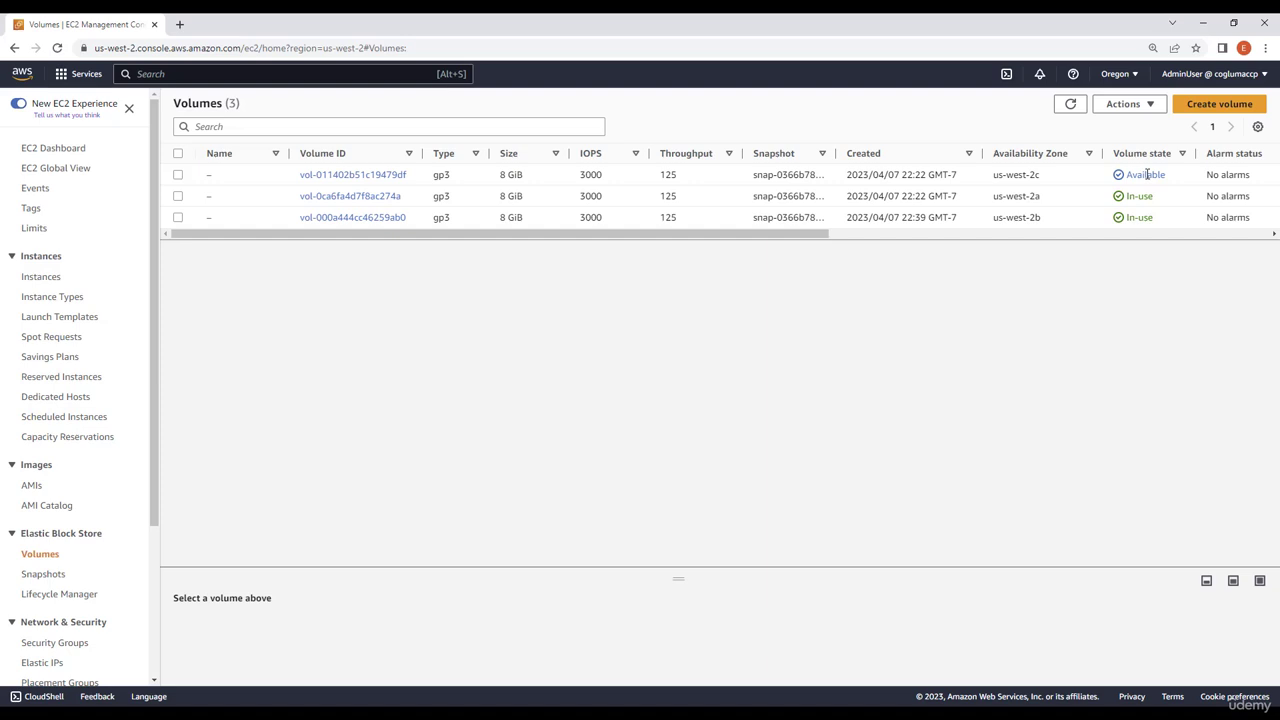
{"action": "left_click", "coordinate": [1070, 104]}
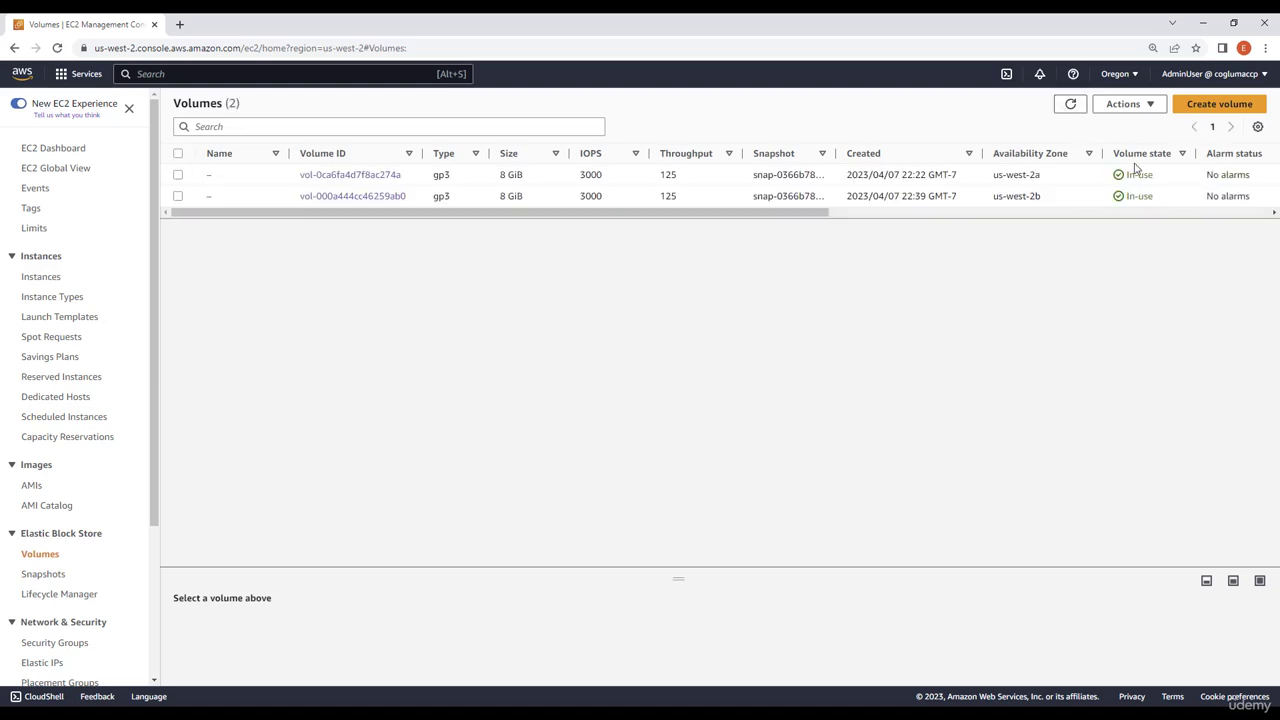